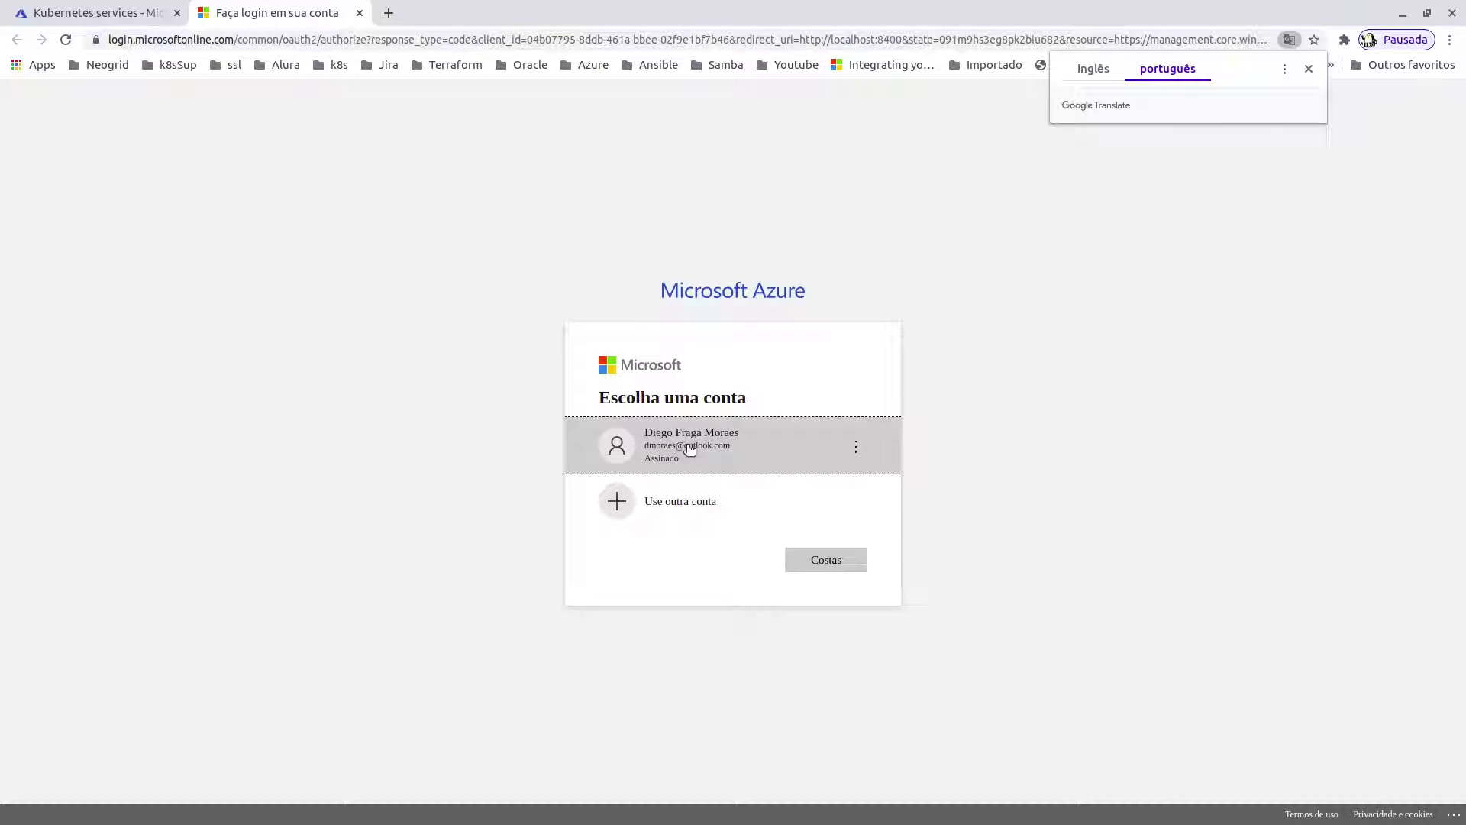
- Sign in with the existing account and check that az login lists Plataformas MSDN and DreamSpark
left_click(1285, 68)
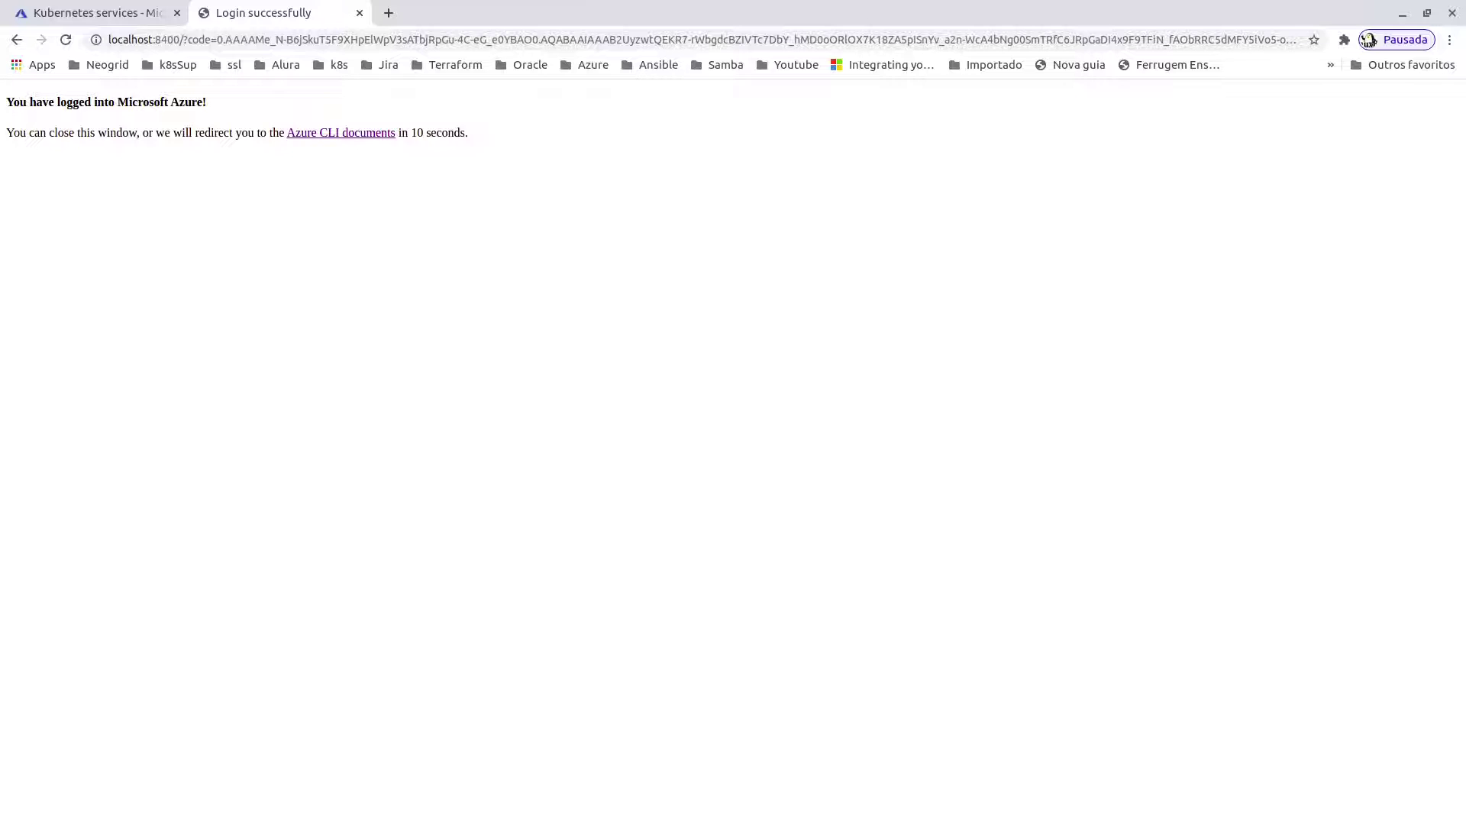
key("alt+Tab")
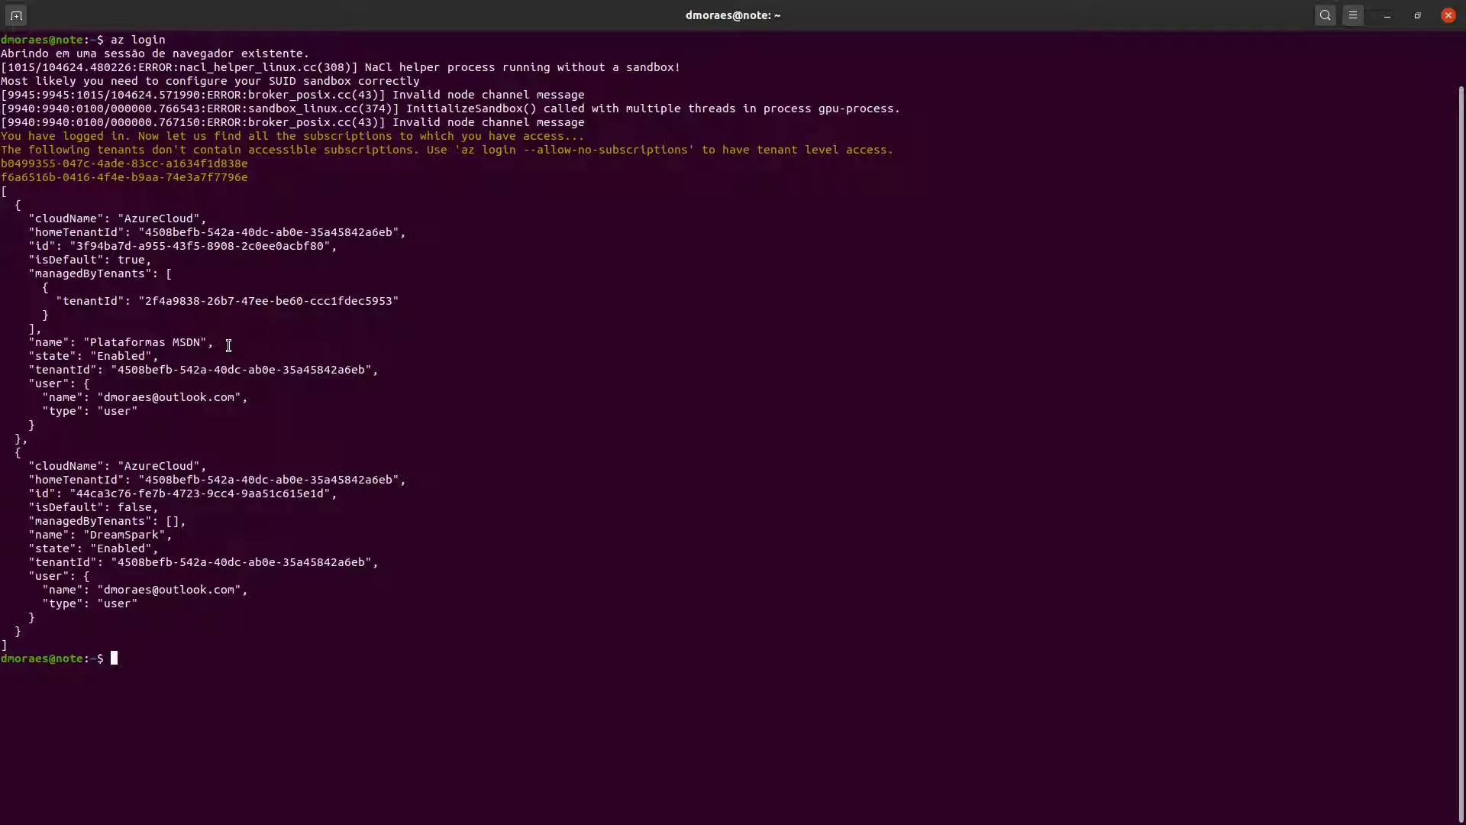
- Begin an az account set --subscription command and copy the 'Plataformas MSDN' name
left_click_drag(42, 343, 228, 343)
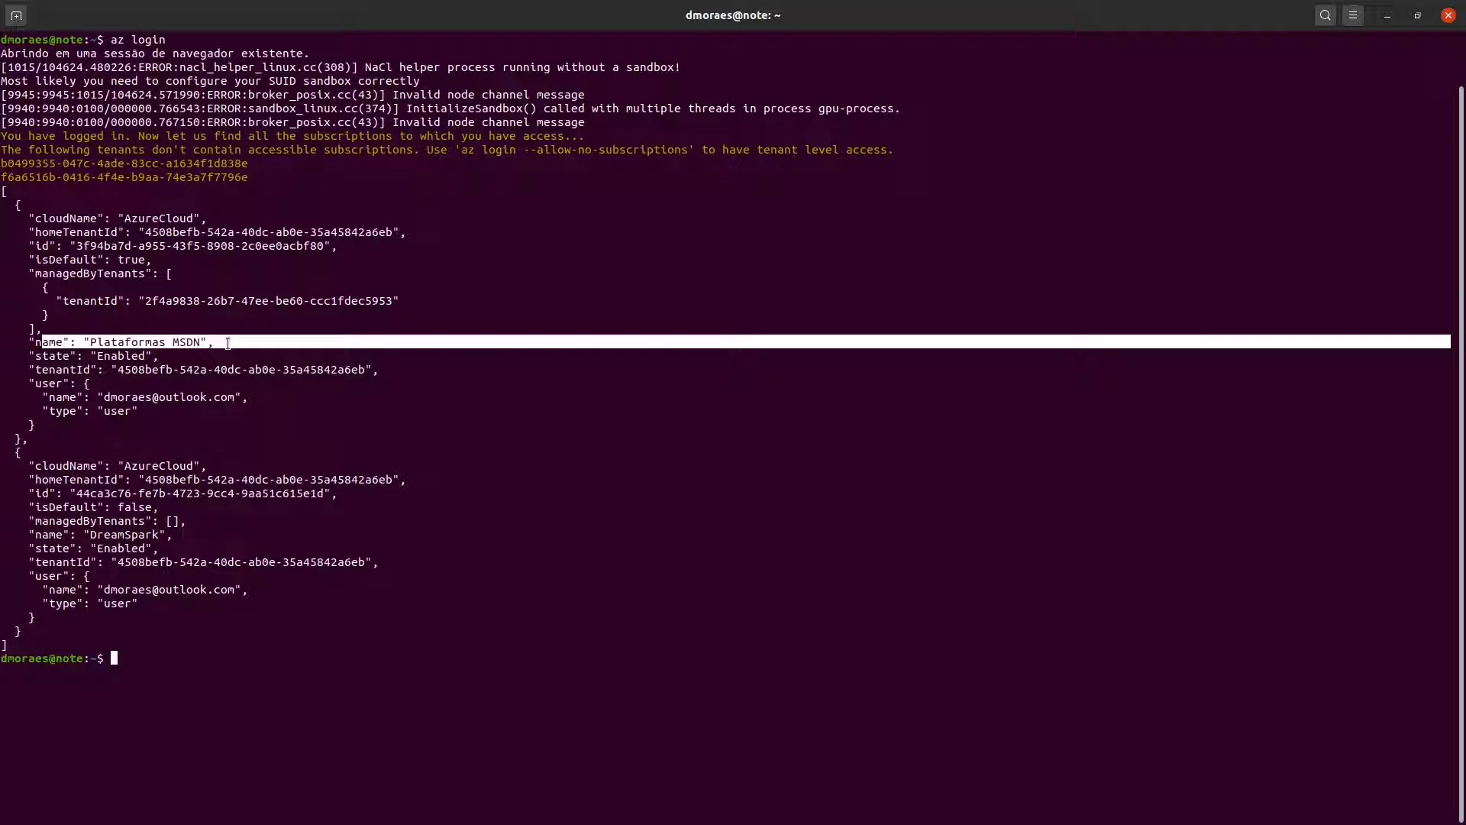
left_click(330, 358)
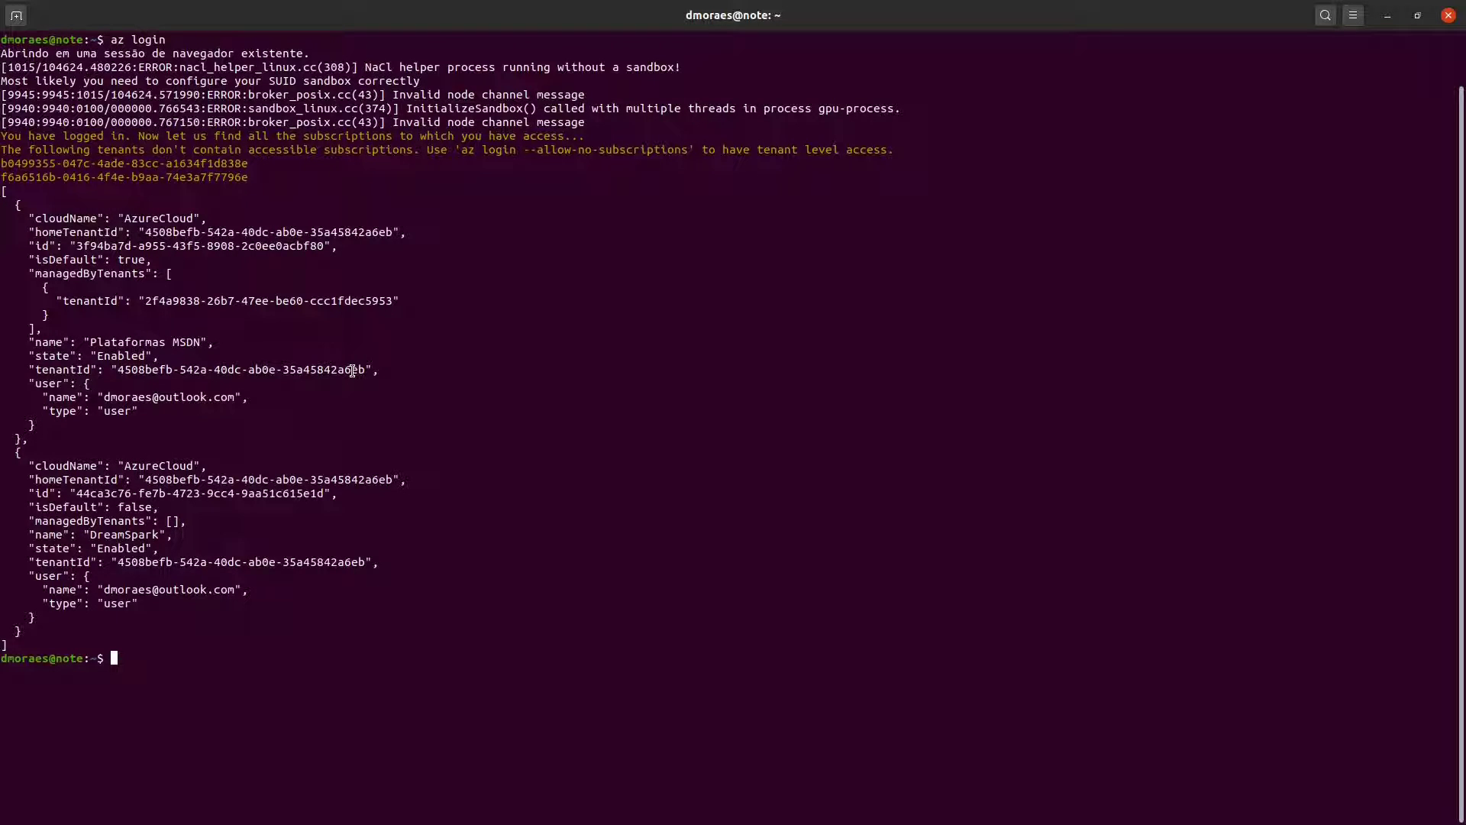
type("az account set --sub")
key("Tab")
left_click_drag(207, 341, 82, 344)
right_click(98, 343)
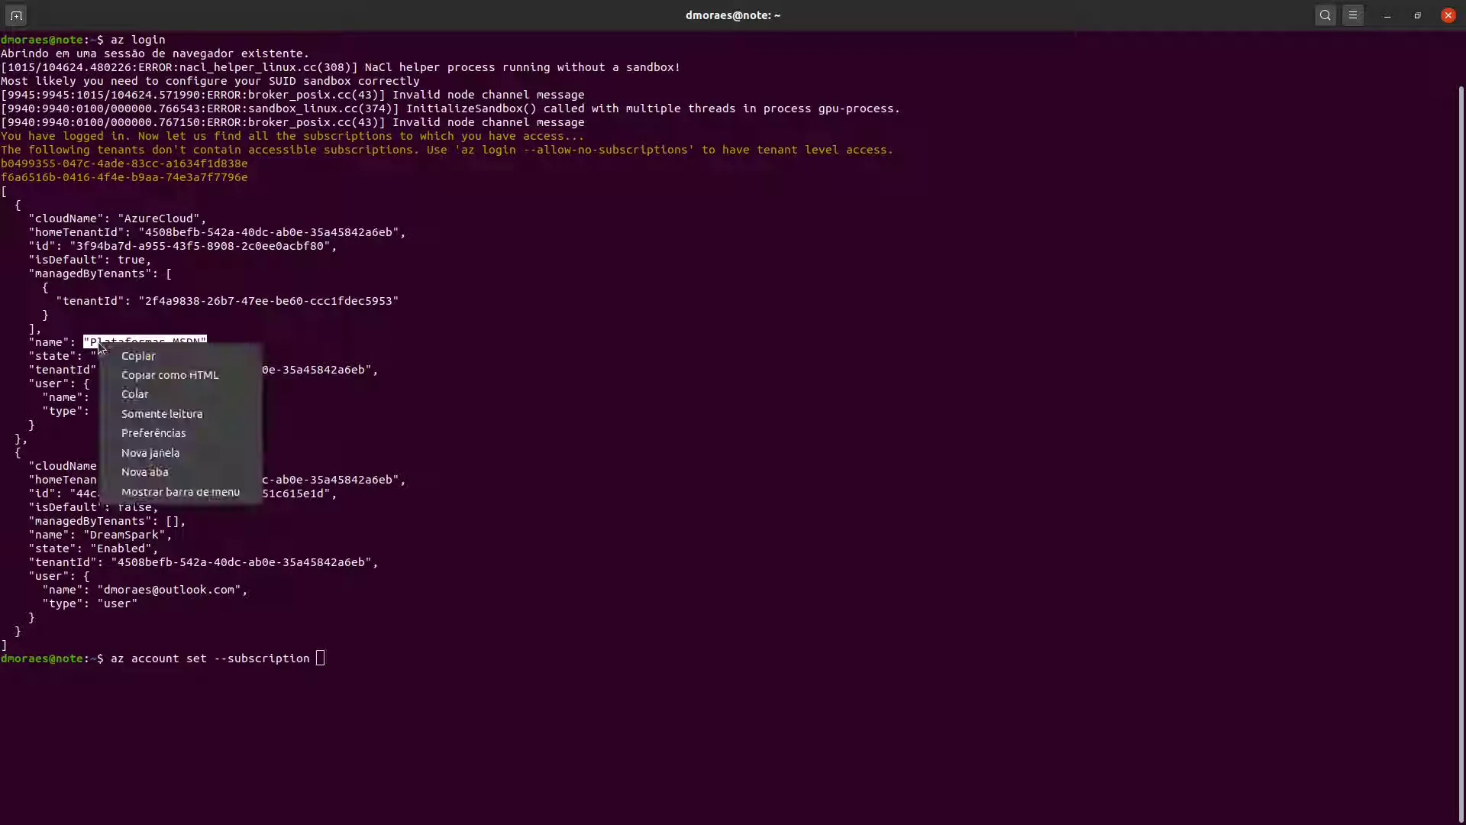
left_click(176, 360)
- Paste 'Plataformas MSDN' into the command and run it to make it the active subscription
right_click(571, 637)
left_click(642, 653)
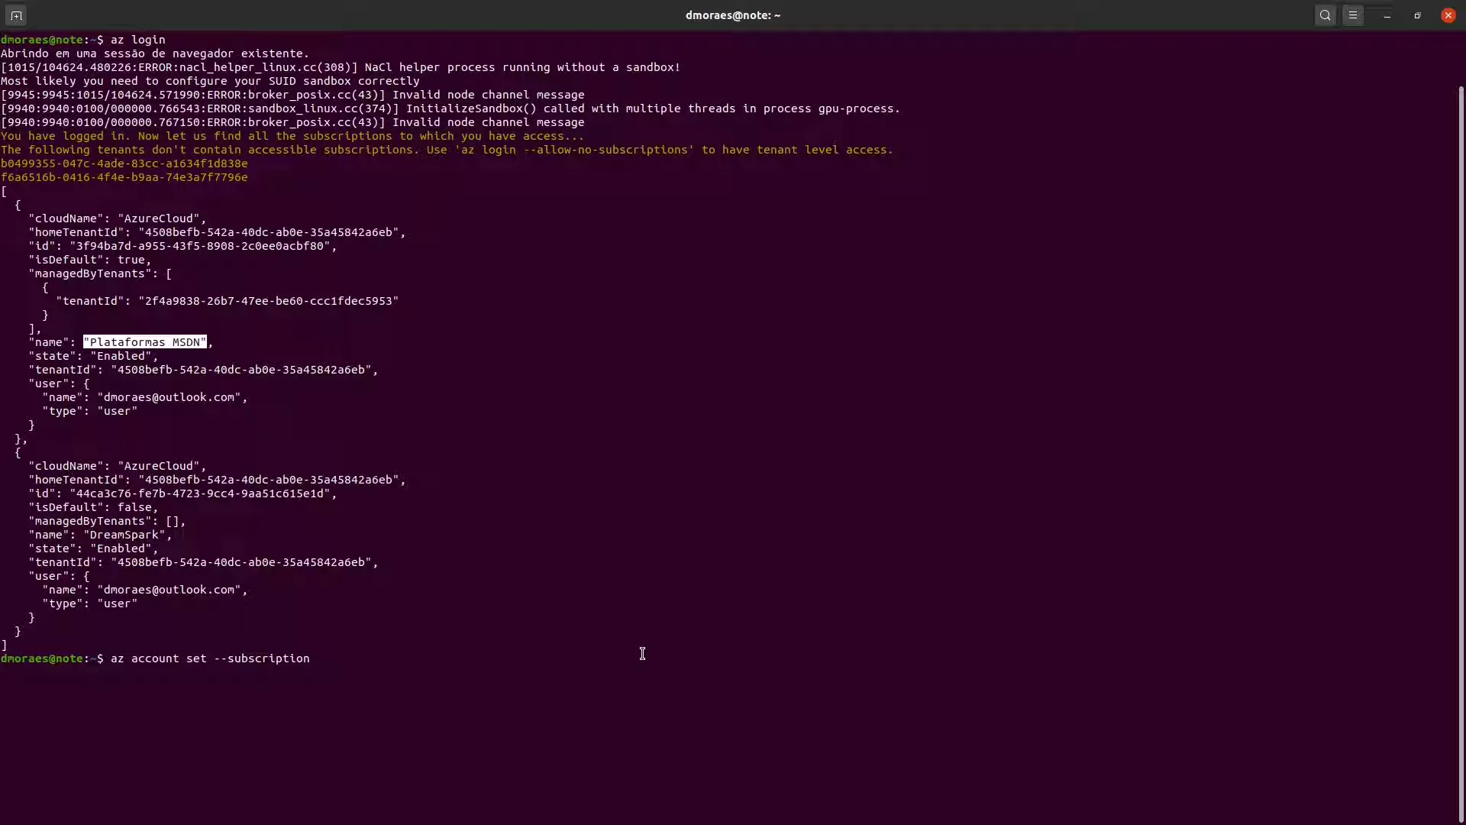
right_click(767, 618)
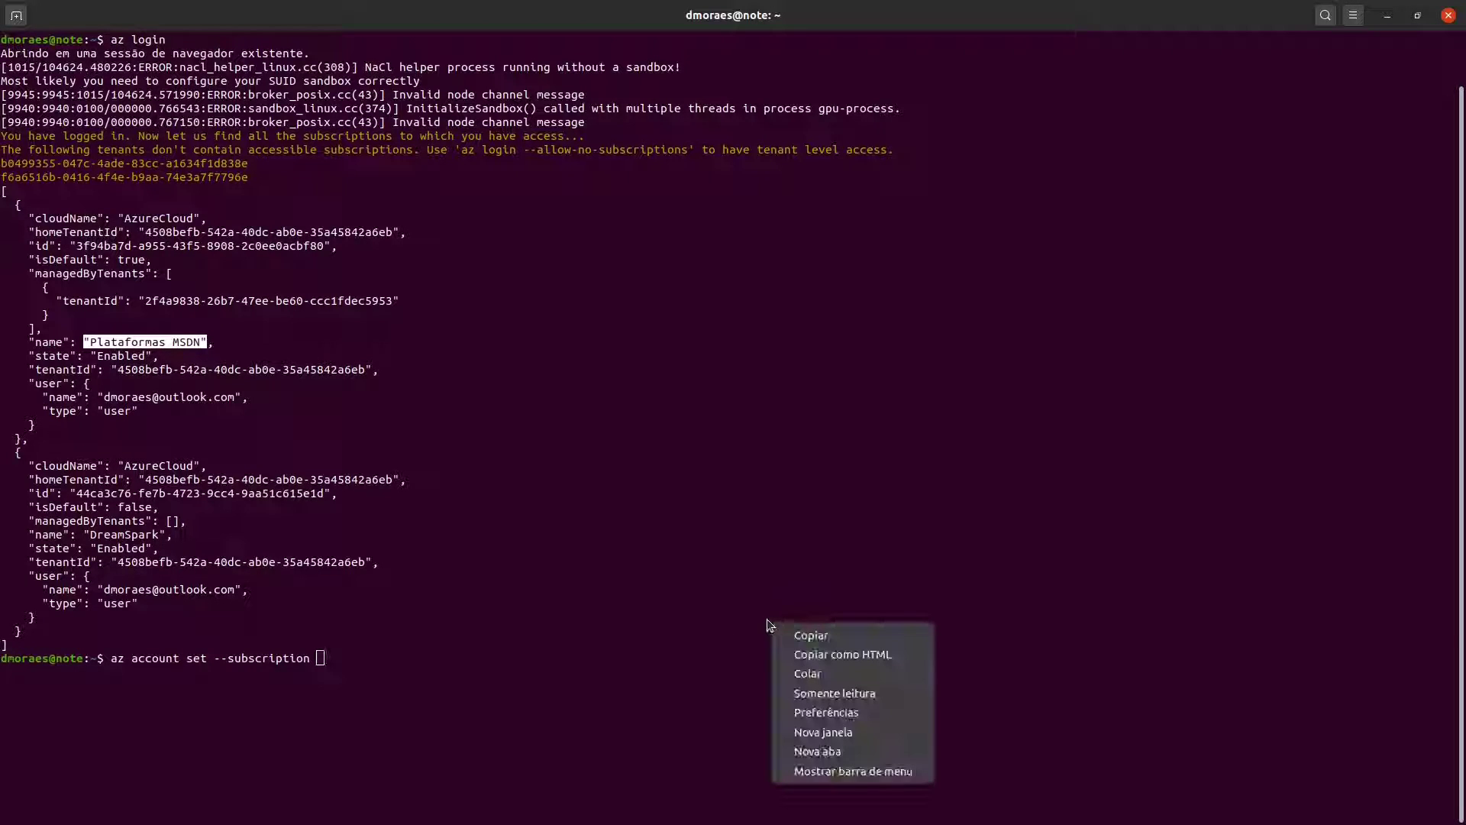
left_click(817, 670)
key("Return")
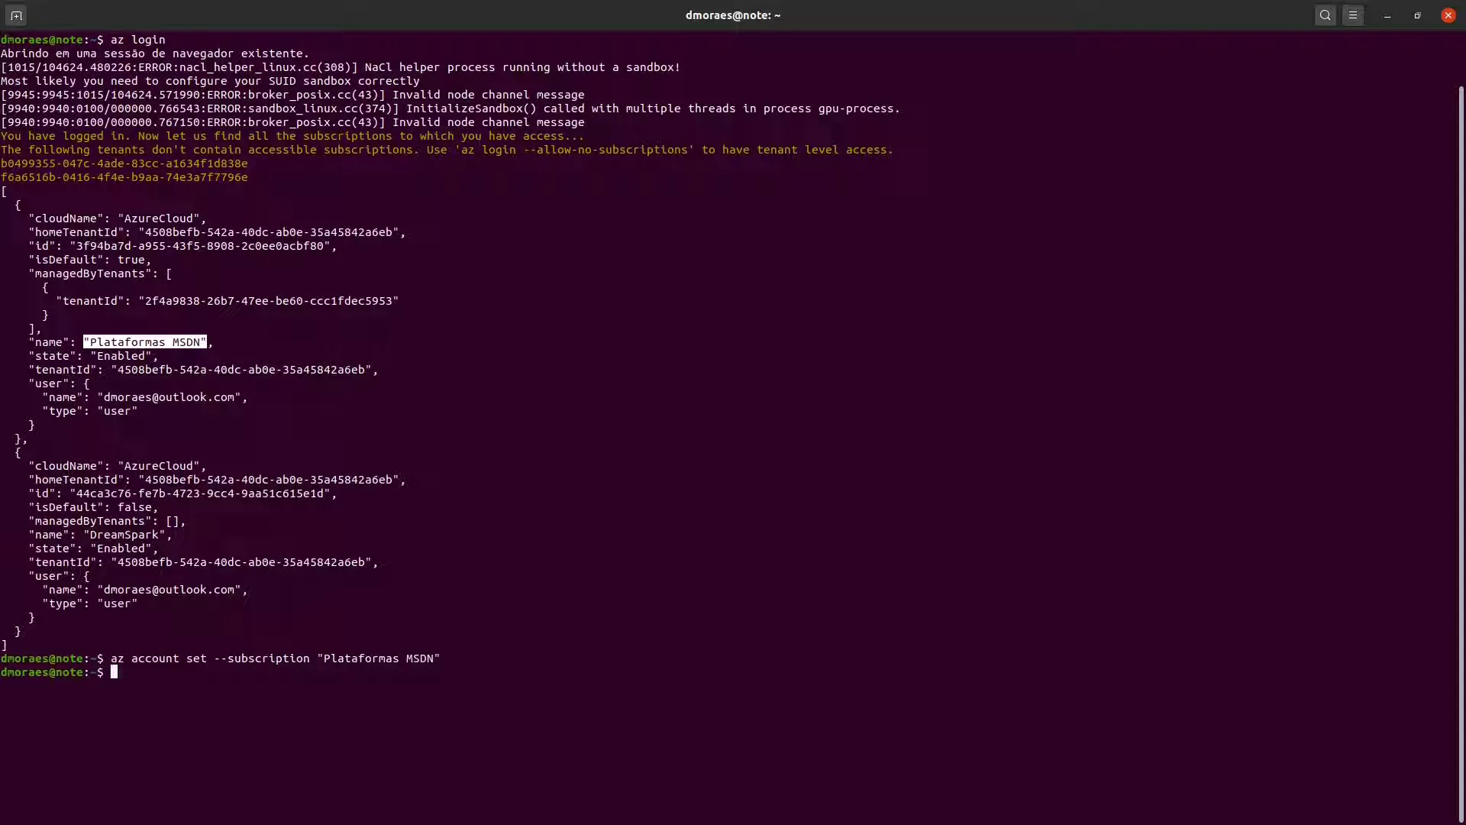
type("az accoun")
- List subscriptions as a table, confirm Plataformas MSDN is IsDefault True, then clear the screen
type("t list -o table")
key("Return")
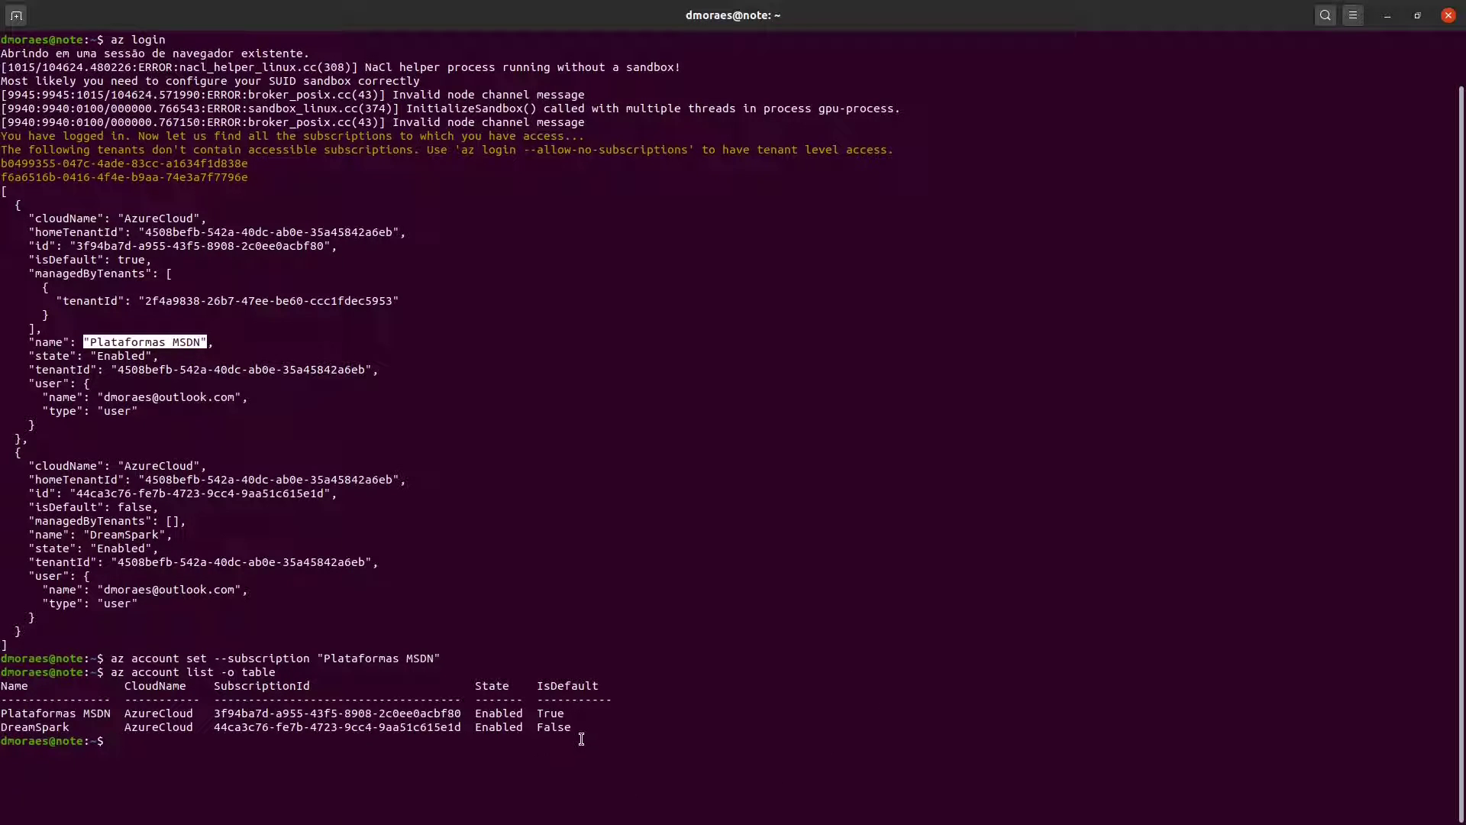
left_click_drag(7, 715, 76, 715)
left_click_drag(564, 716, 1, 716)
left_click(359, 710)
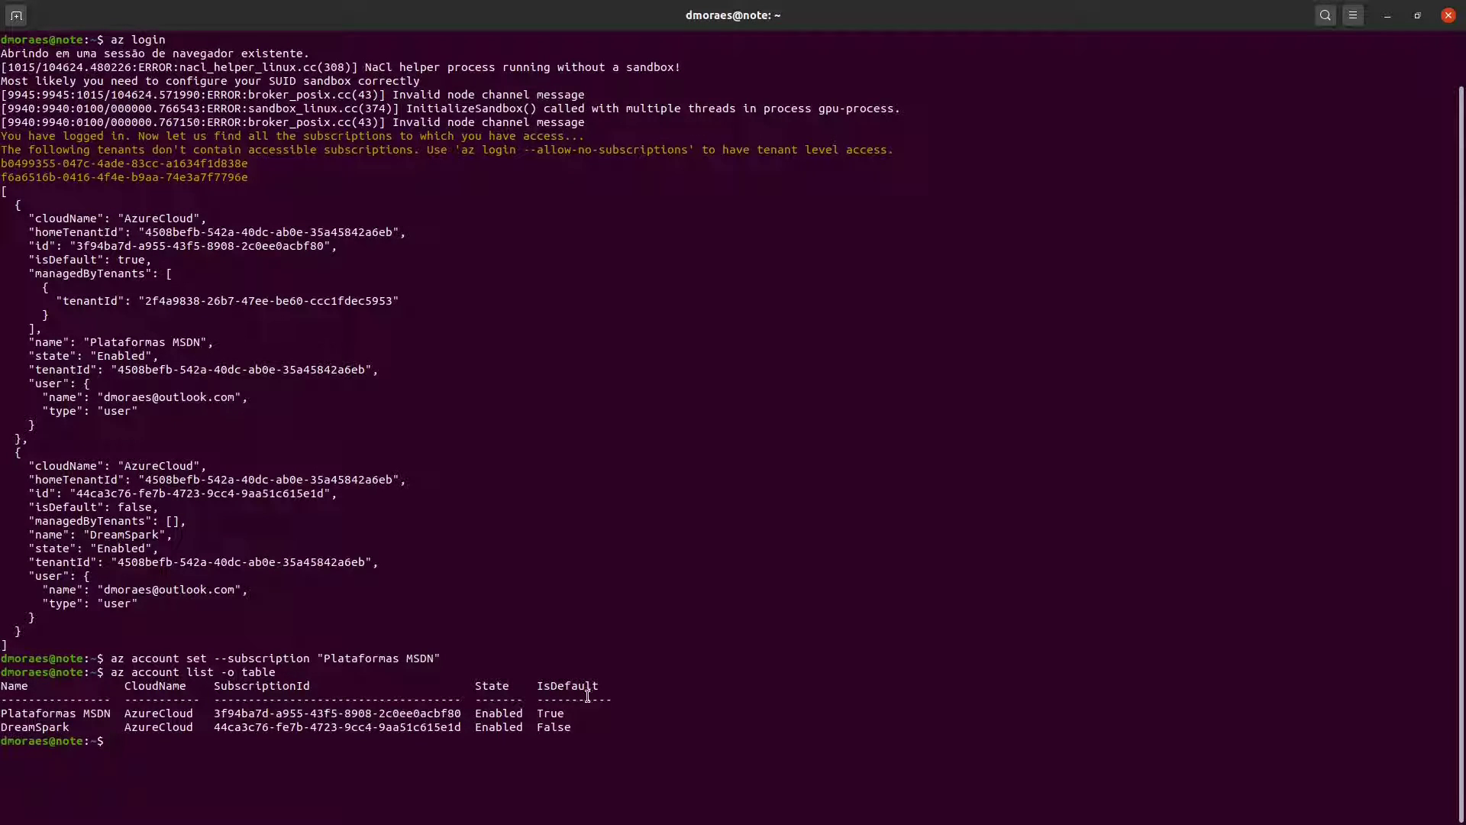
key("ctrl+l")
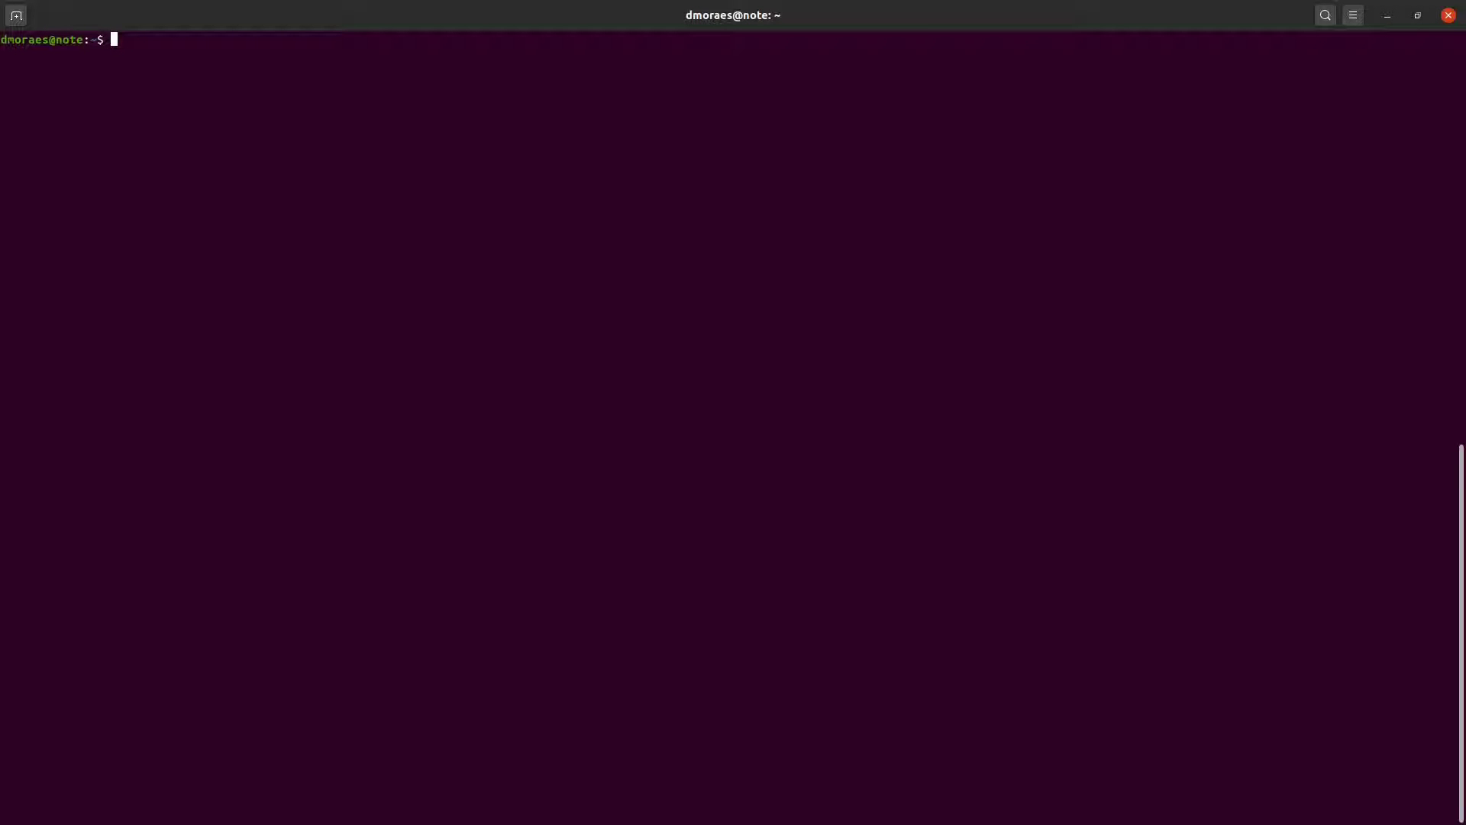
- Create service principal AksLinuxbah1 with az ad sp create-for-rbac --name AksLinuxbah1
type("az ad ")
type("sp")
type(" create")
type("-for")
type("-rabc")
key("BackSpace")
key("BackSpace")
key("BackSpace")
type("bac --name ")
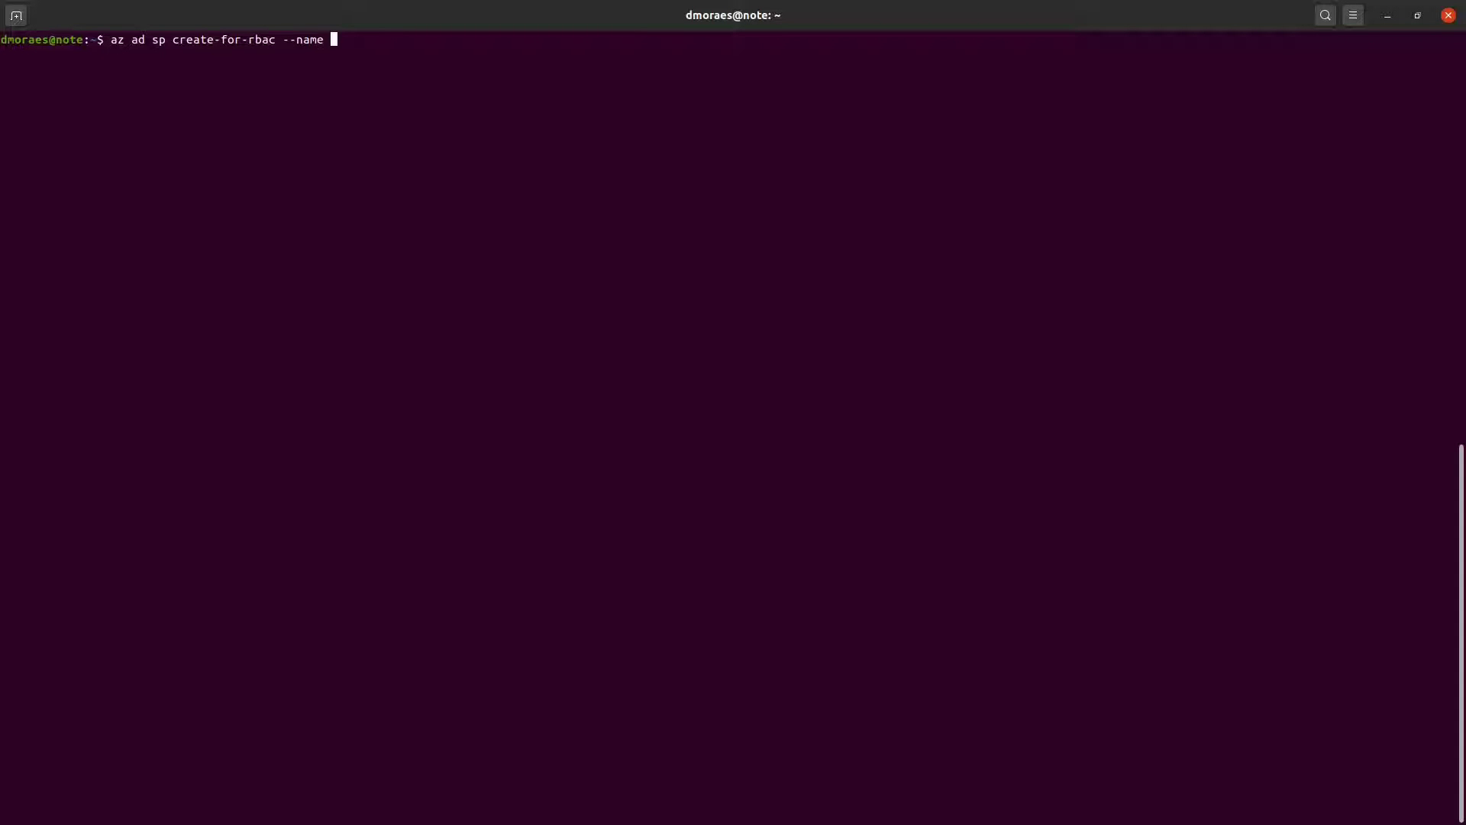
type("AksLinuxbah1")
key("Return")
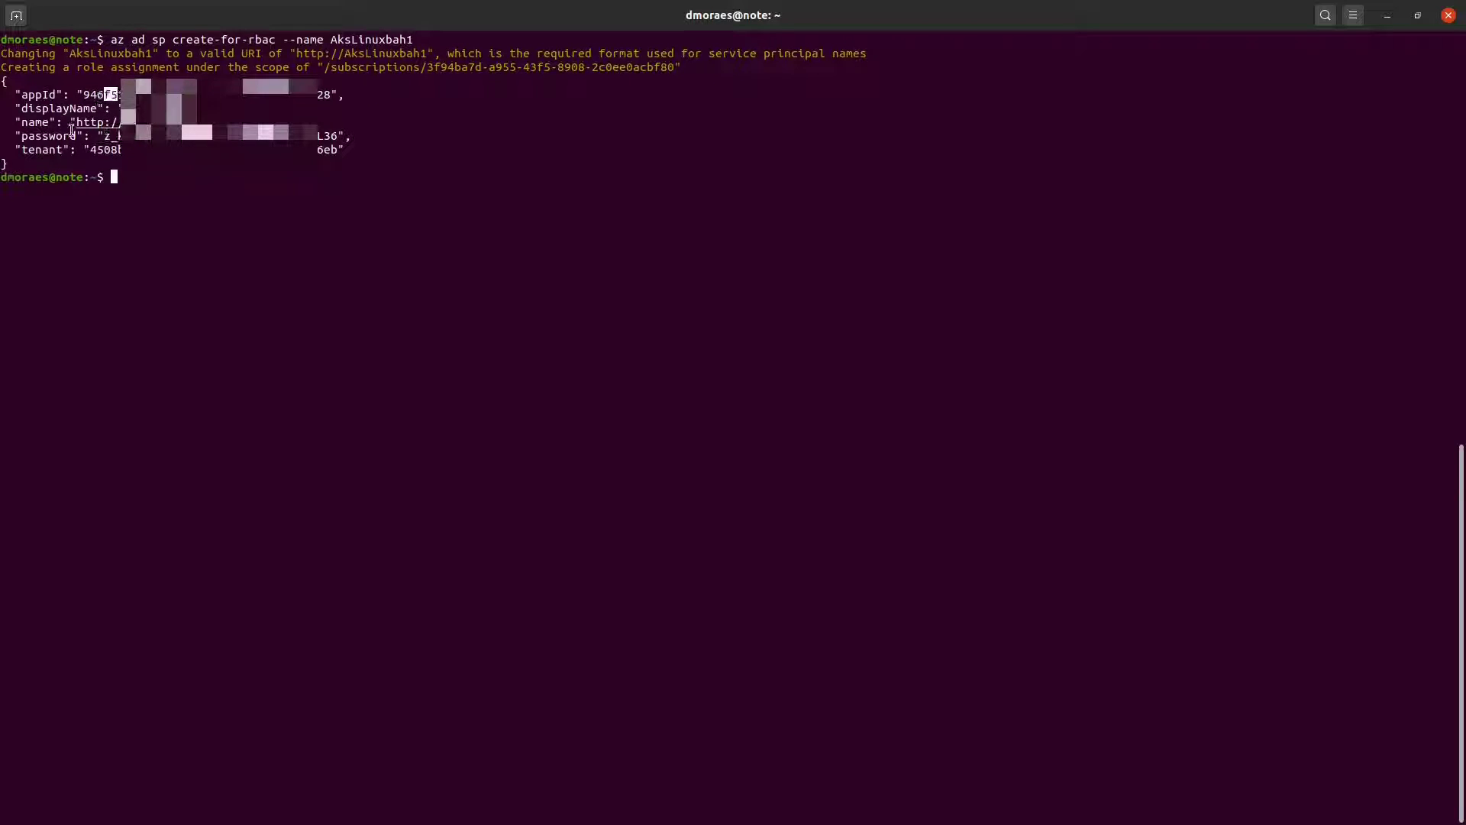
- Copy the returned credentials JSON and switch over to the browser
left_click_drag(32, 164, 2, 80)
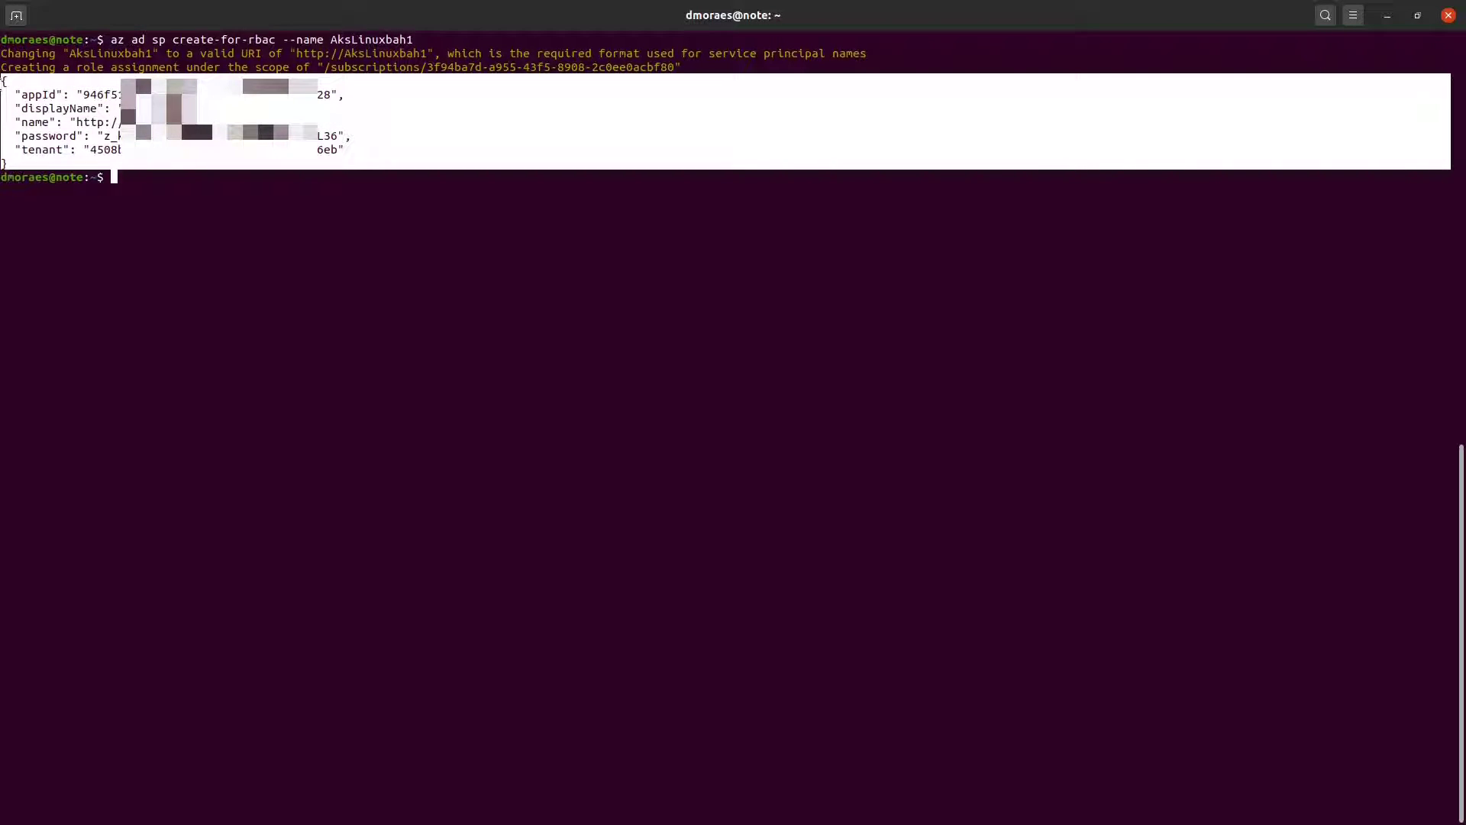
key("ctrl+c")
key("alt+Tab")
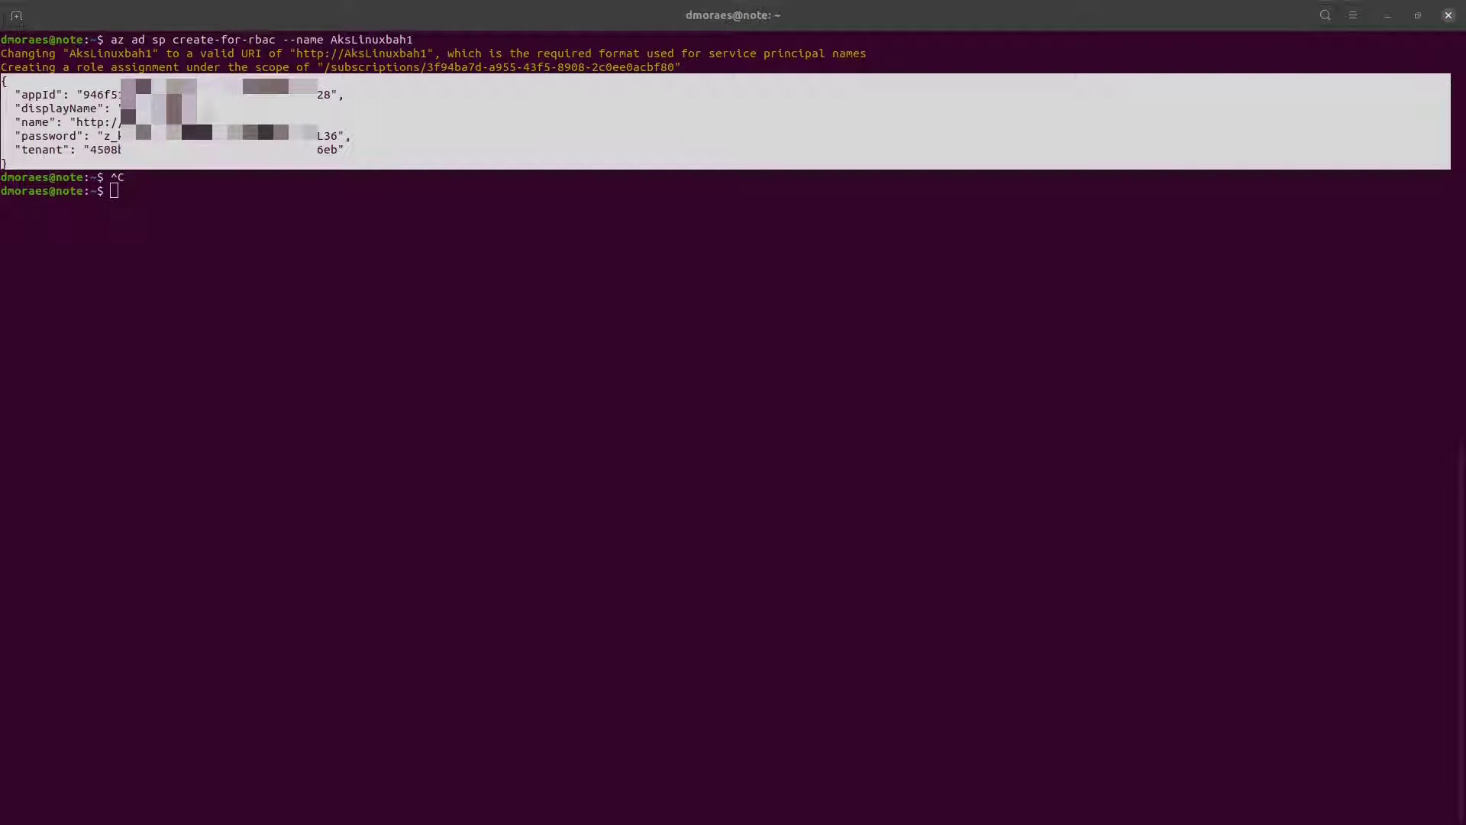
right_click(202, 116)
left_click(242, 170)
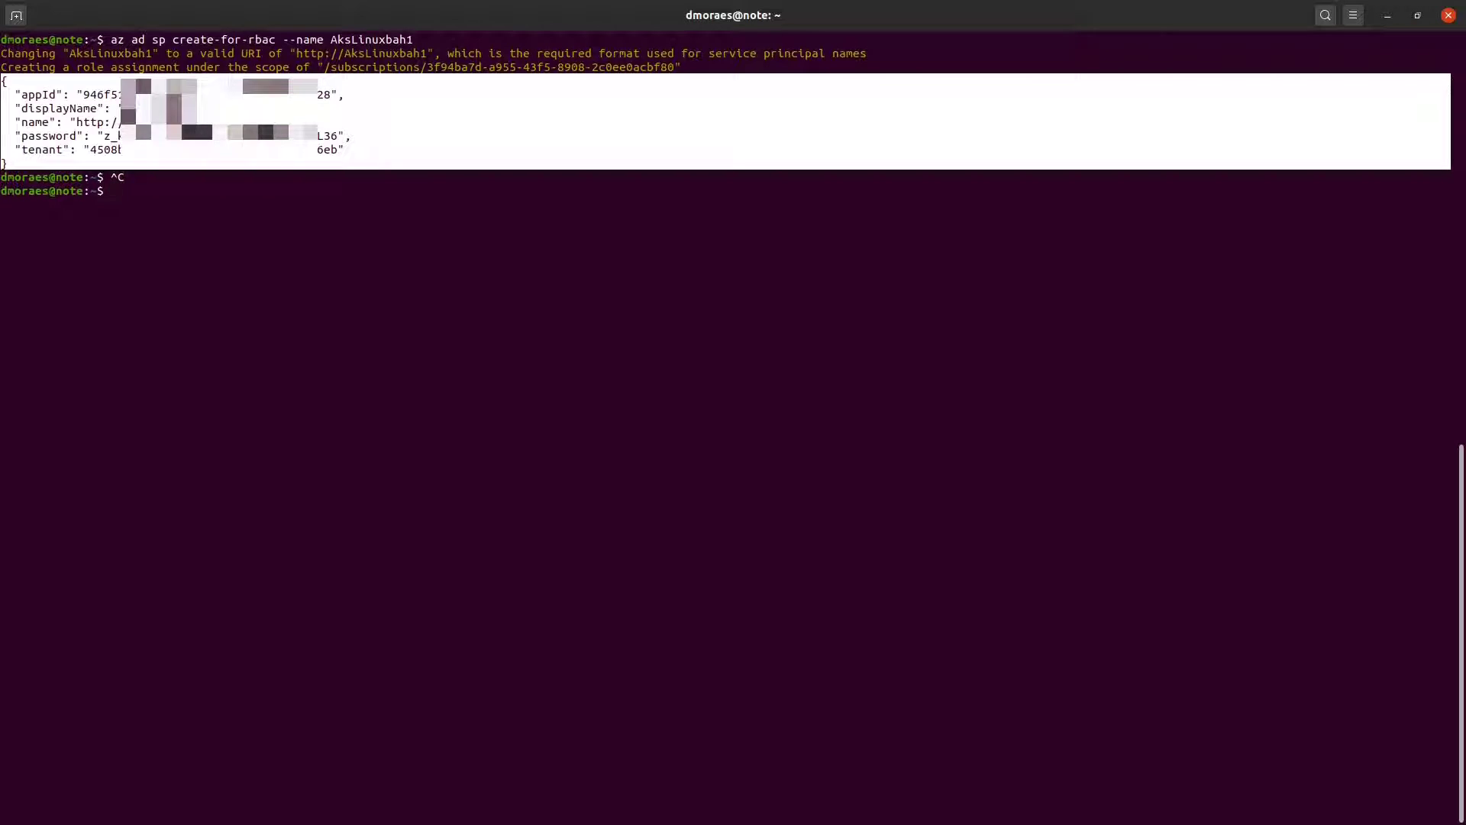
key("alt+Tab")
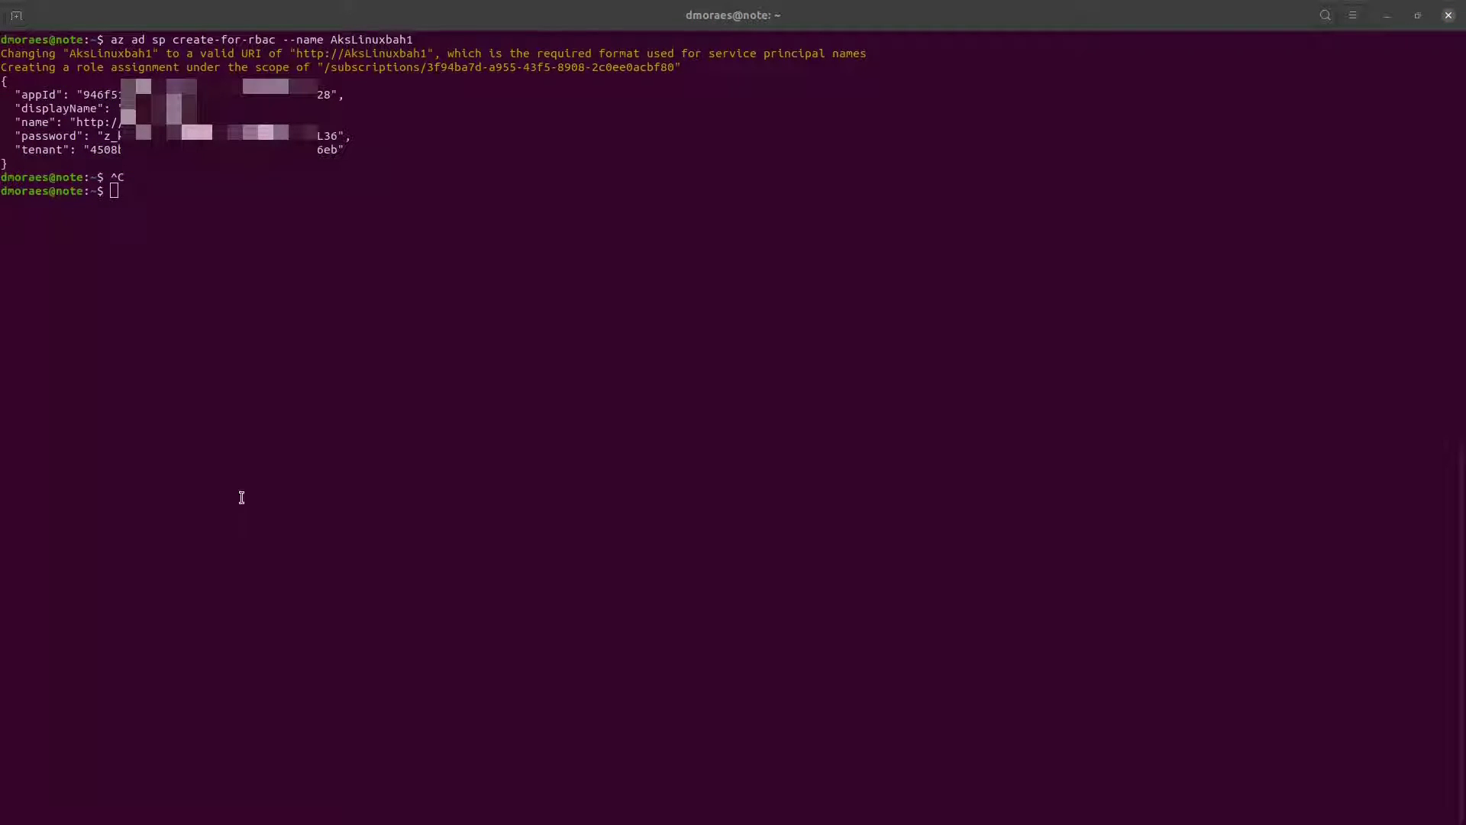
left_click(566, 364)
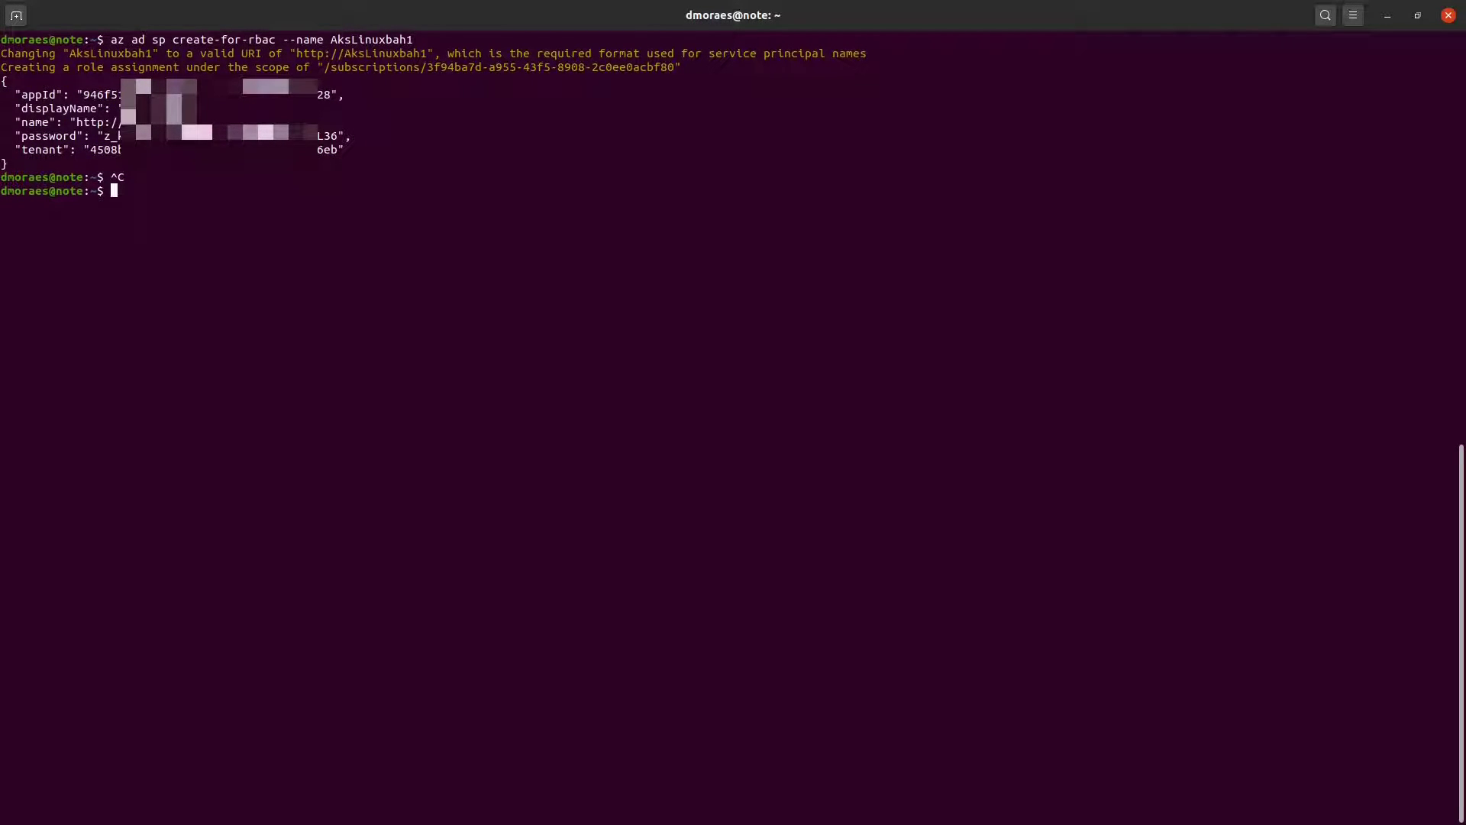
key("alt+Tab")
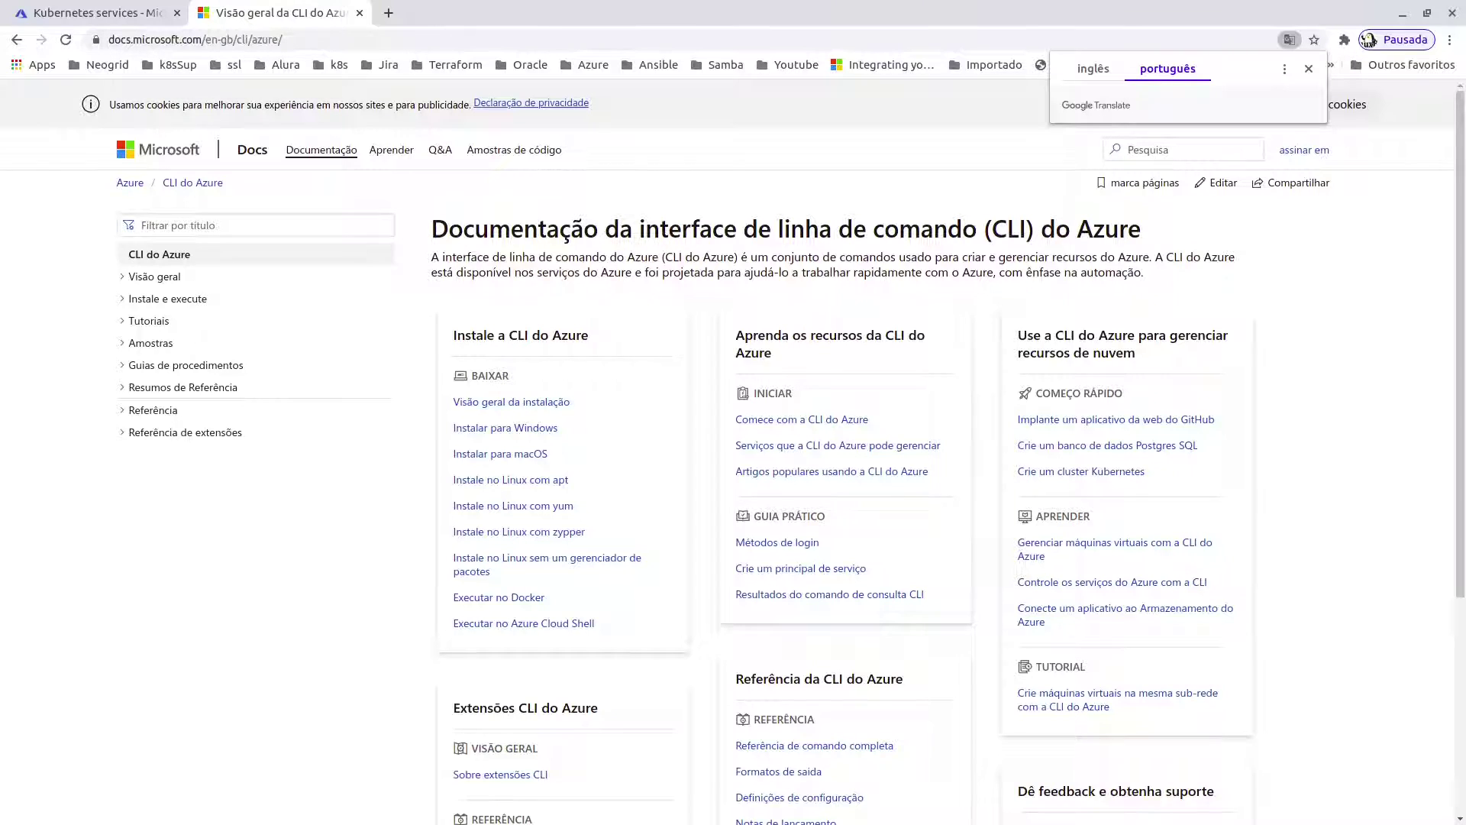
- Find Kubernetes services with an 'aks' portal search and start adding a new Kubernetes cluster
left_click(157, 12)
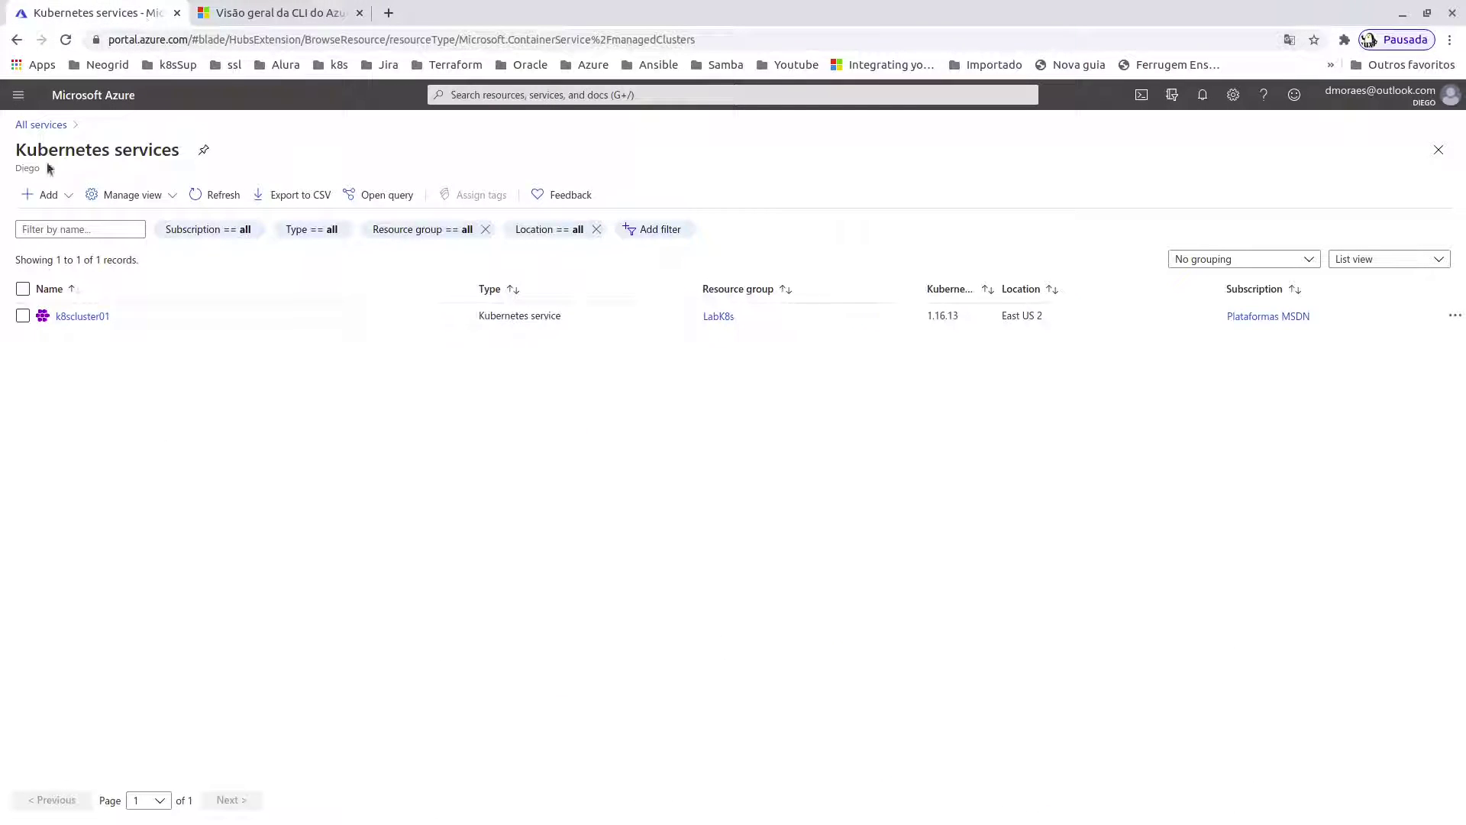
left_click(30, 125)
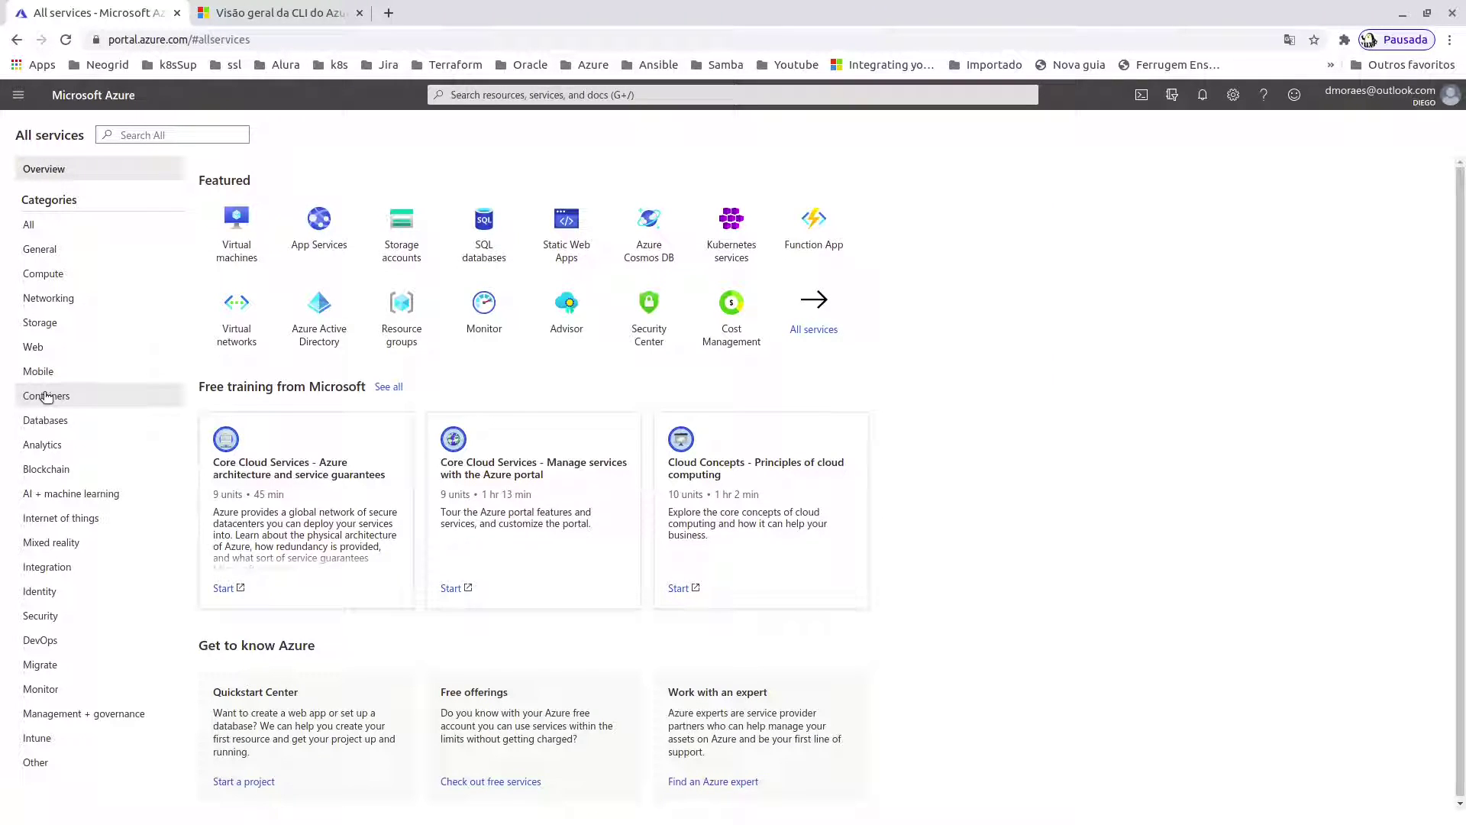
left_click(47, 396)
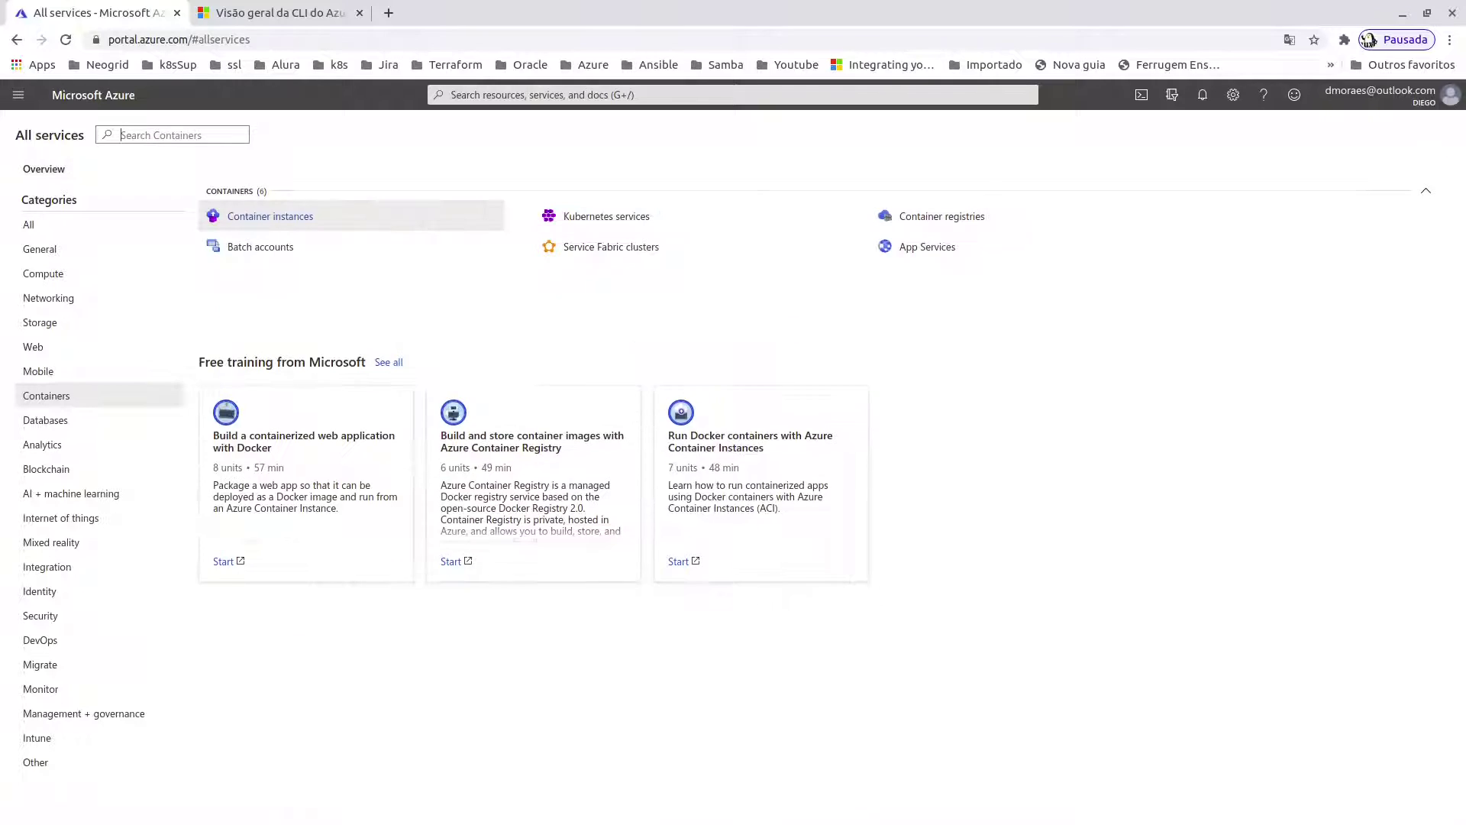
left_click(616, 96)
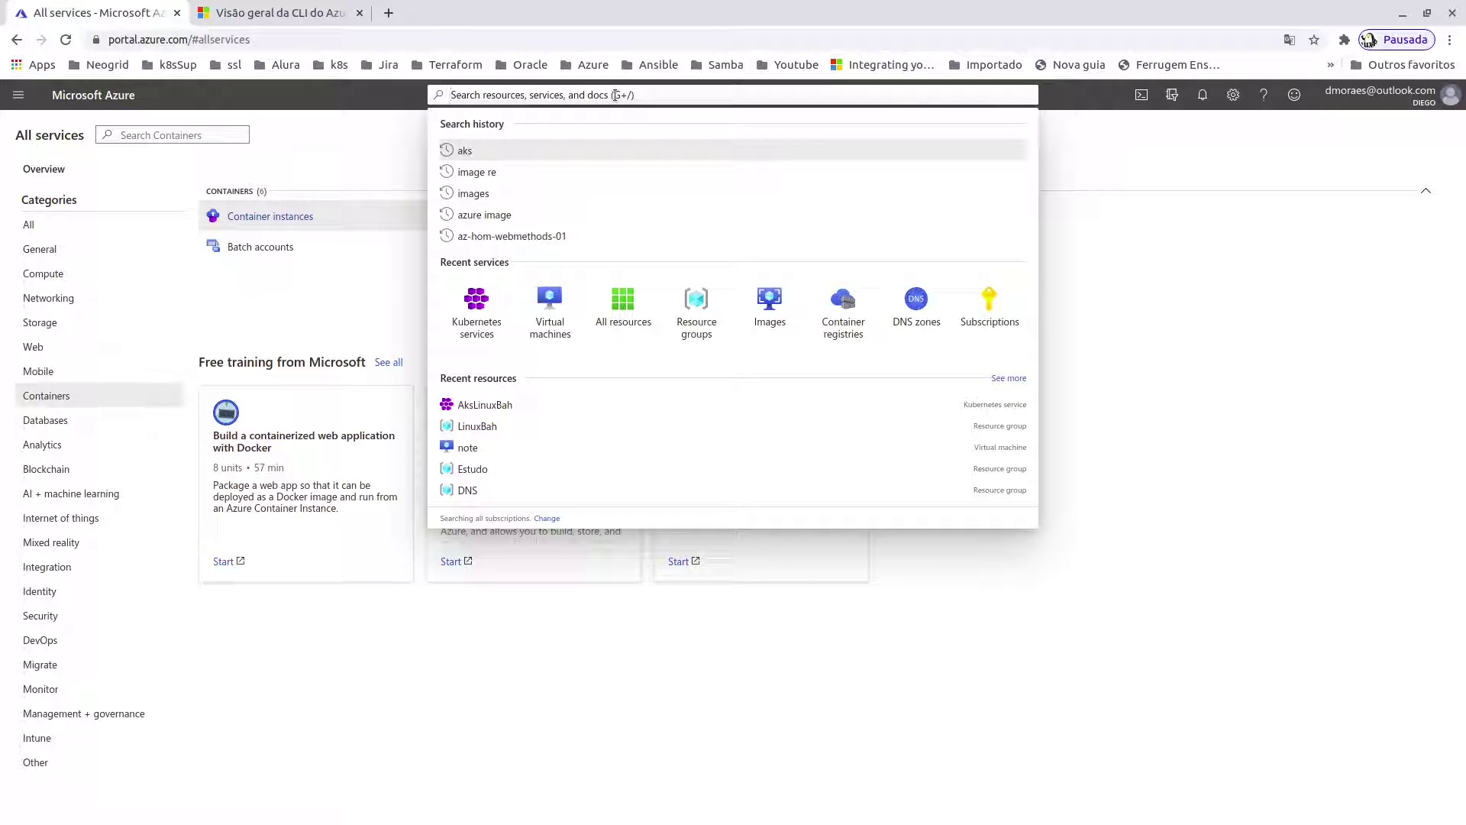
type("aks")
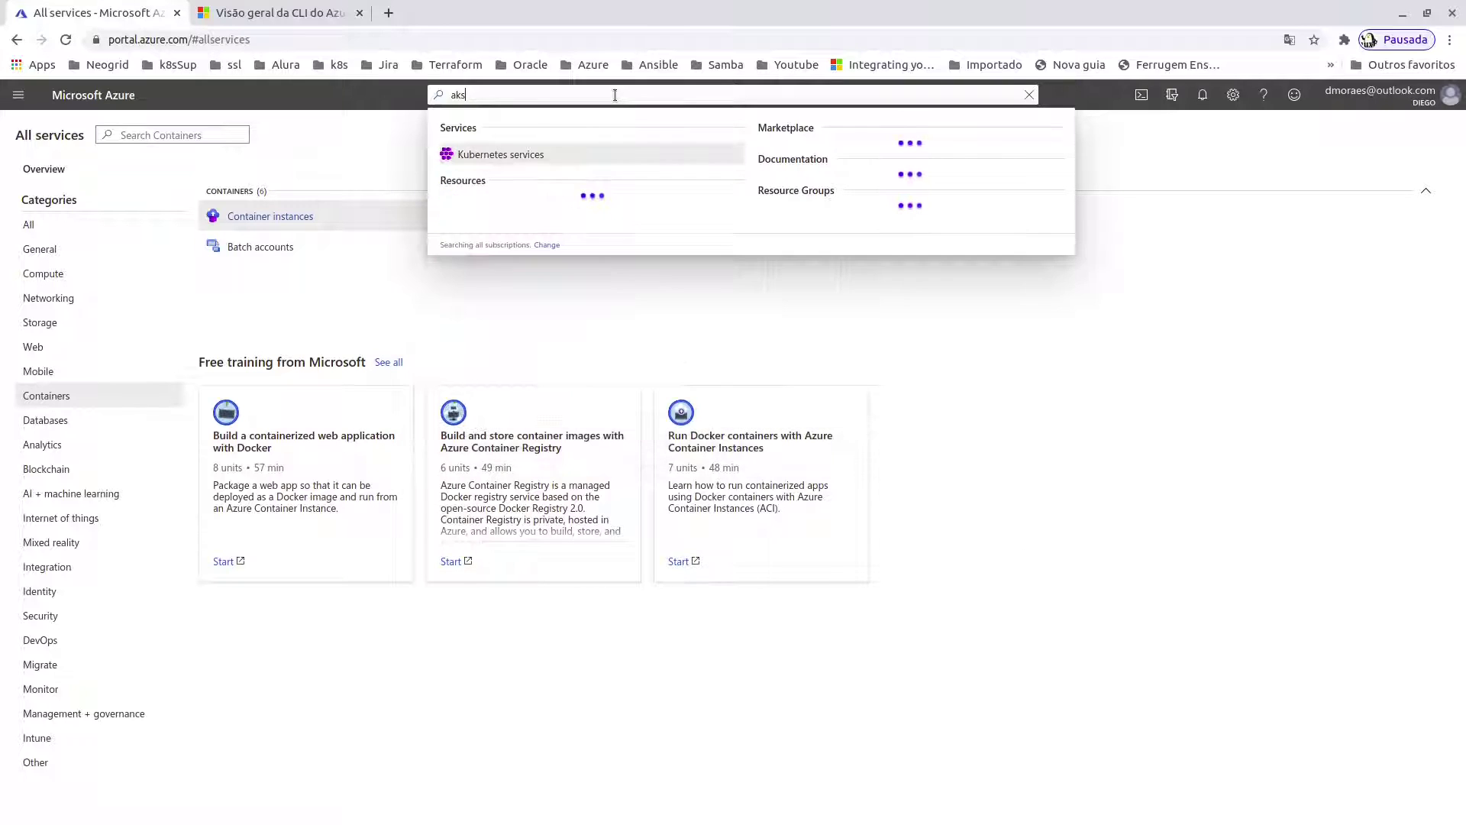
key("Return")
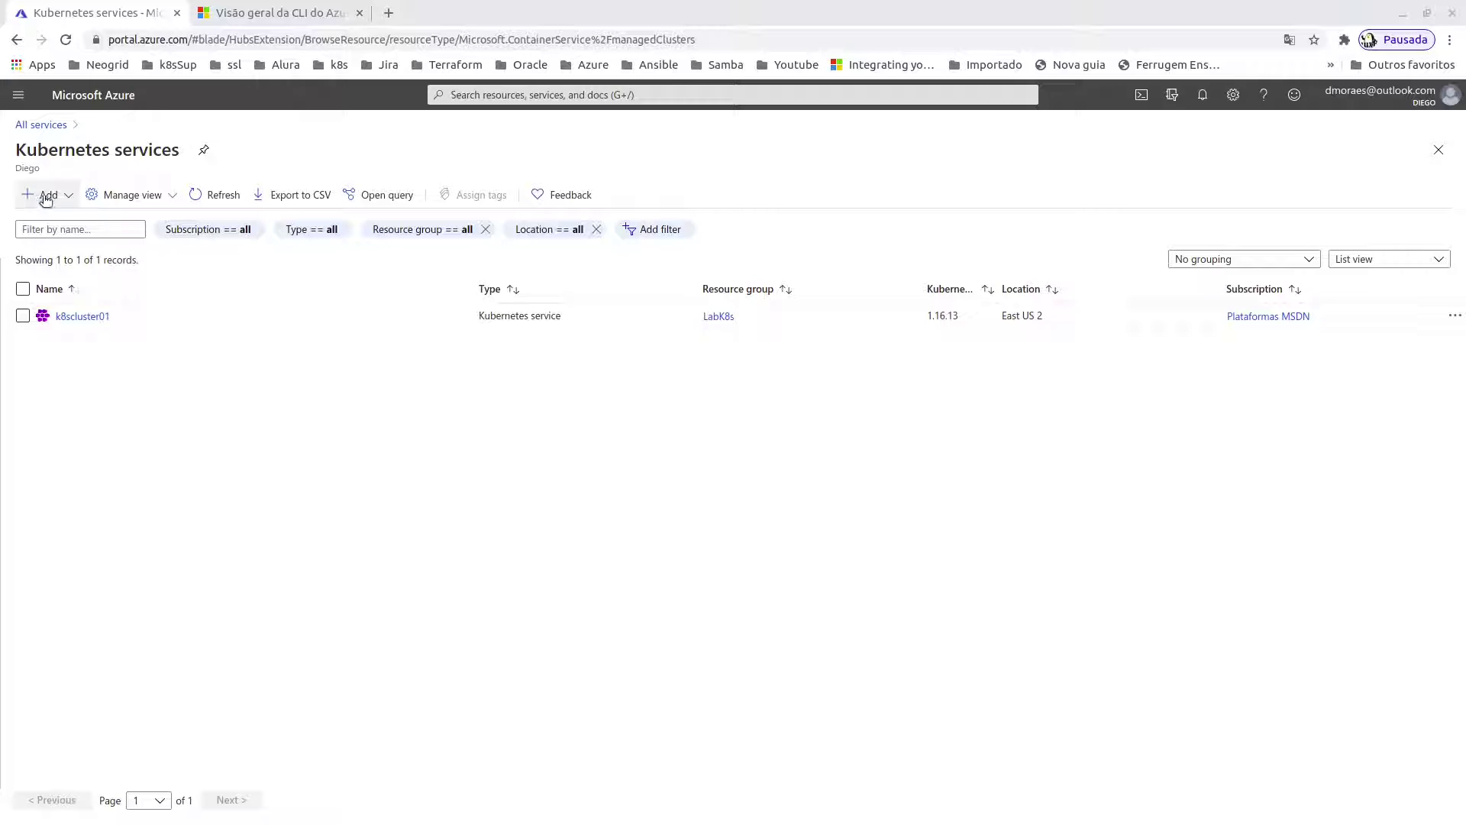
left_click(49, 196)
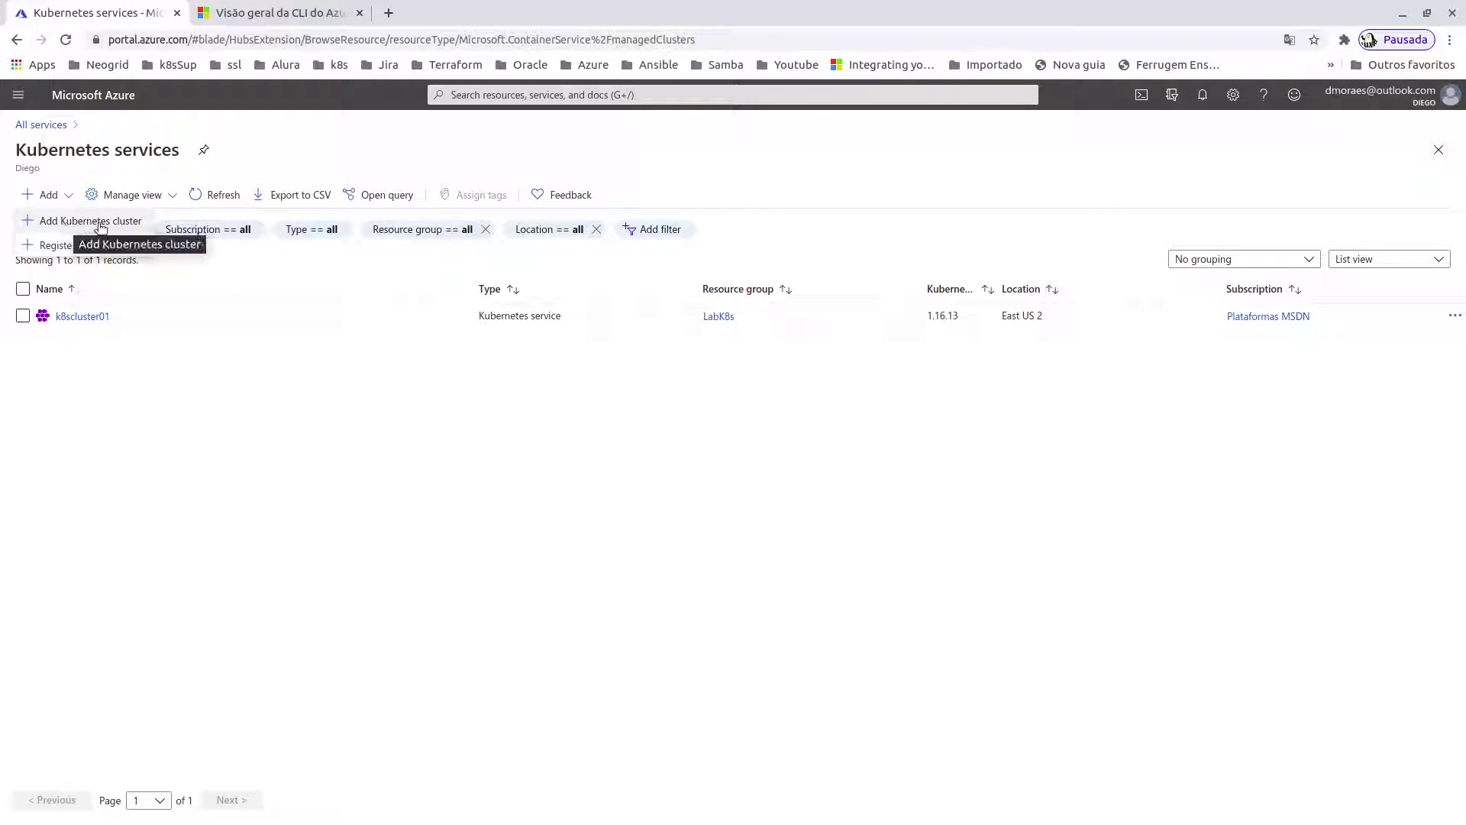
left_click(97, 223)
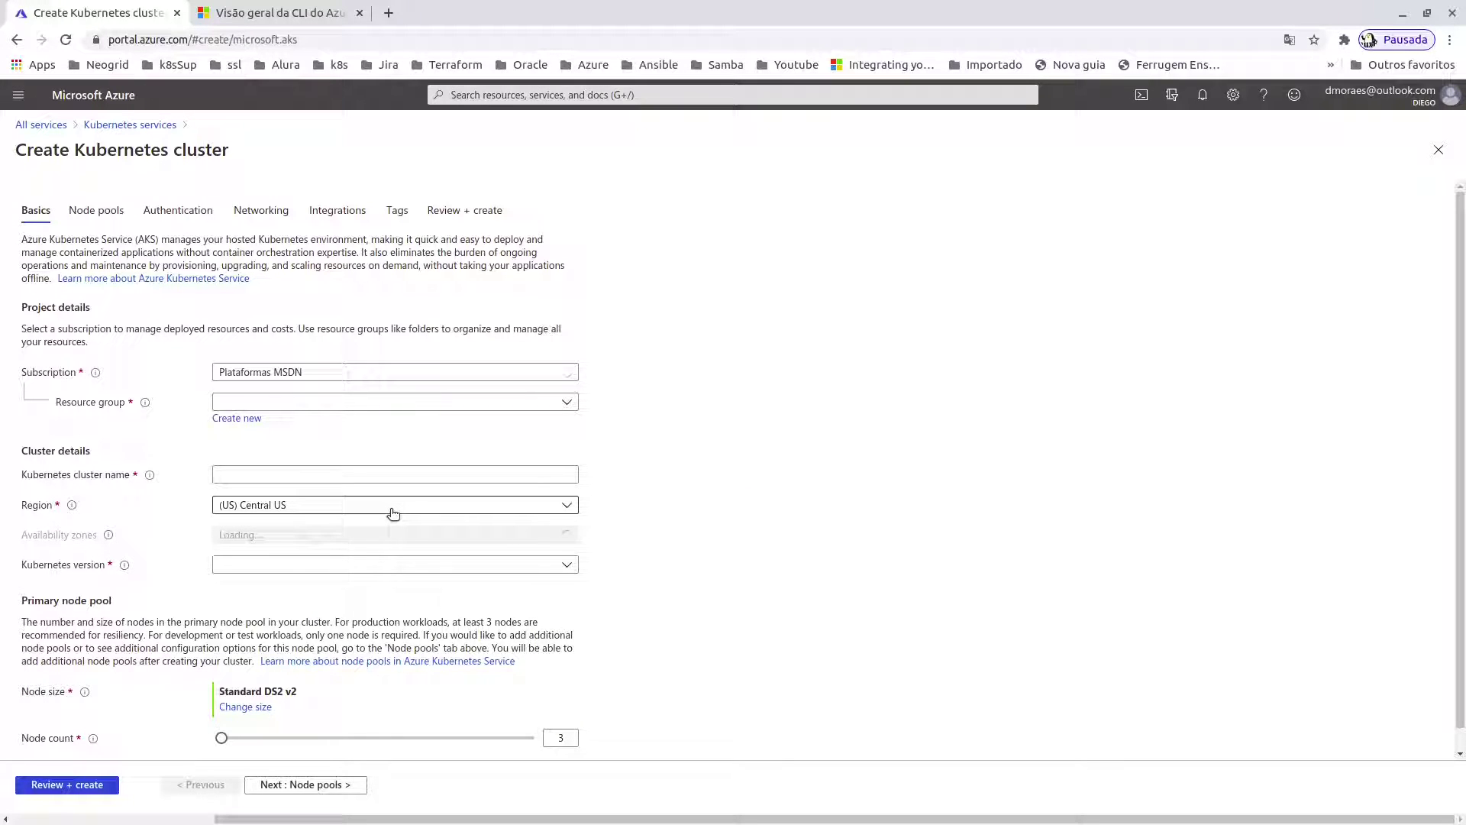
- Place the cluster in resource group LinuxBah and name it akslinuxbah01
scroll(229, 283, "down", 1)
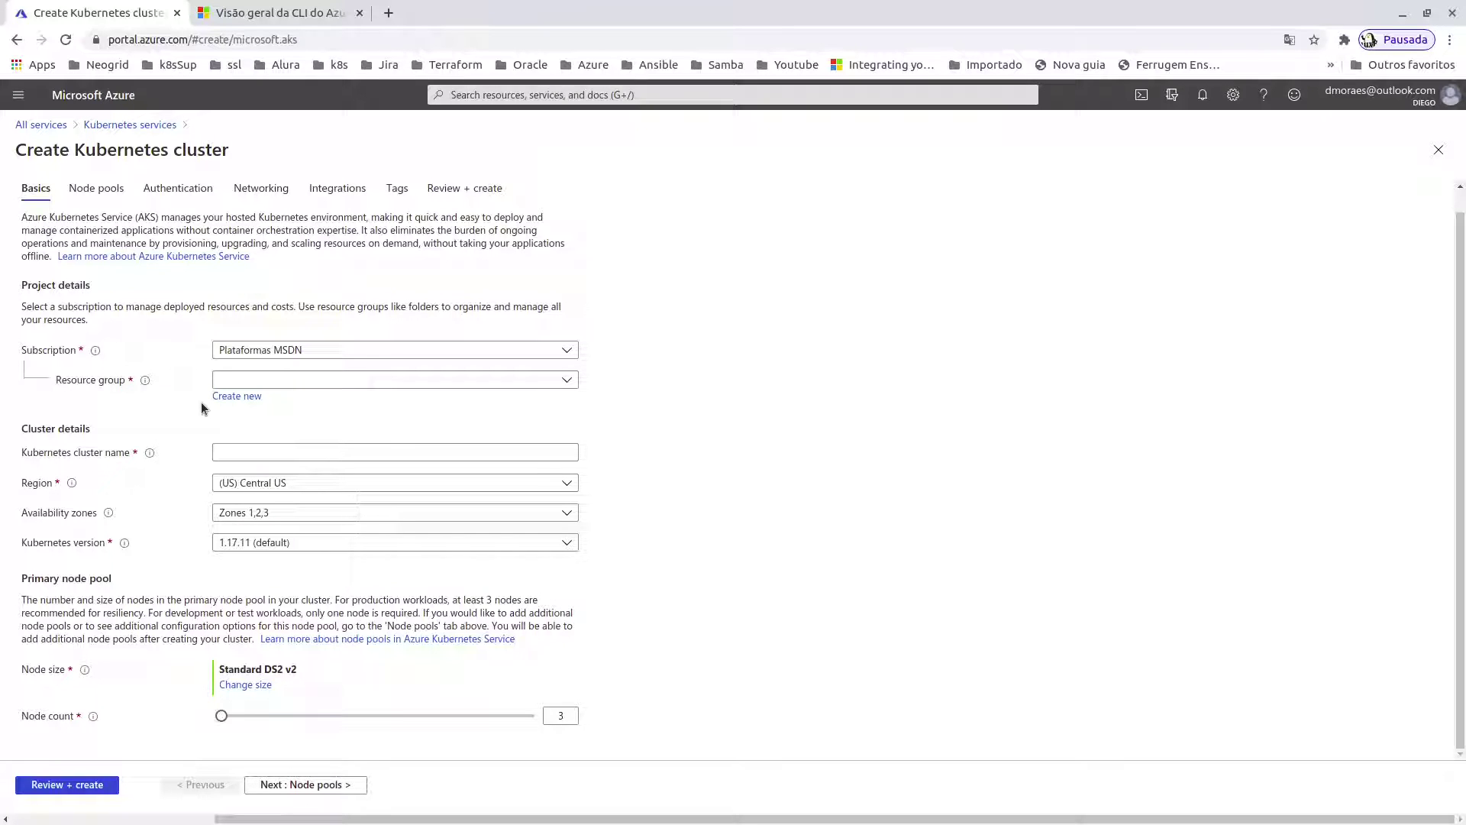
left_click(567, 381)
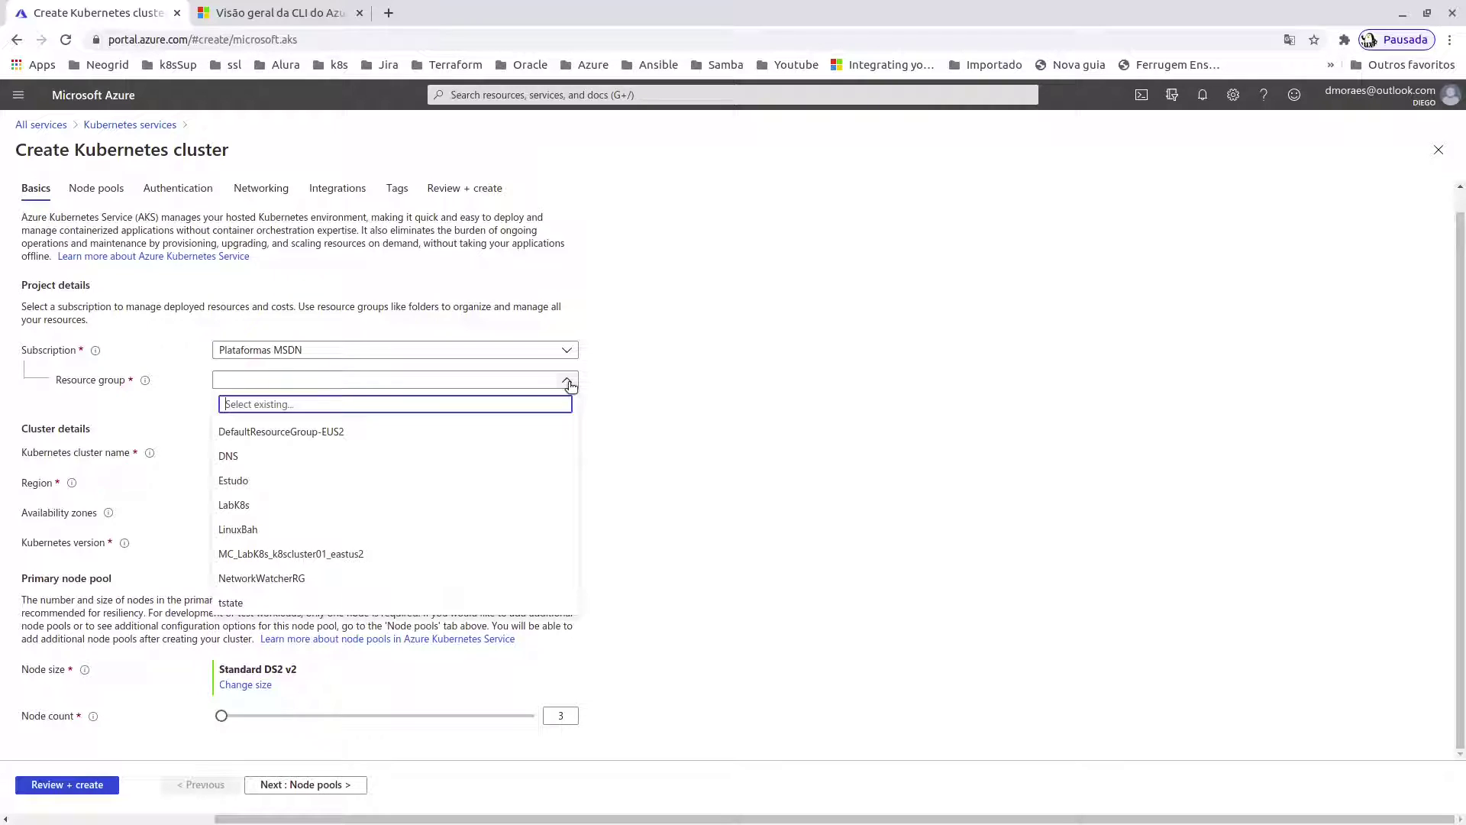
left_click(242, 529)
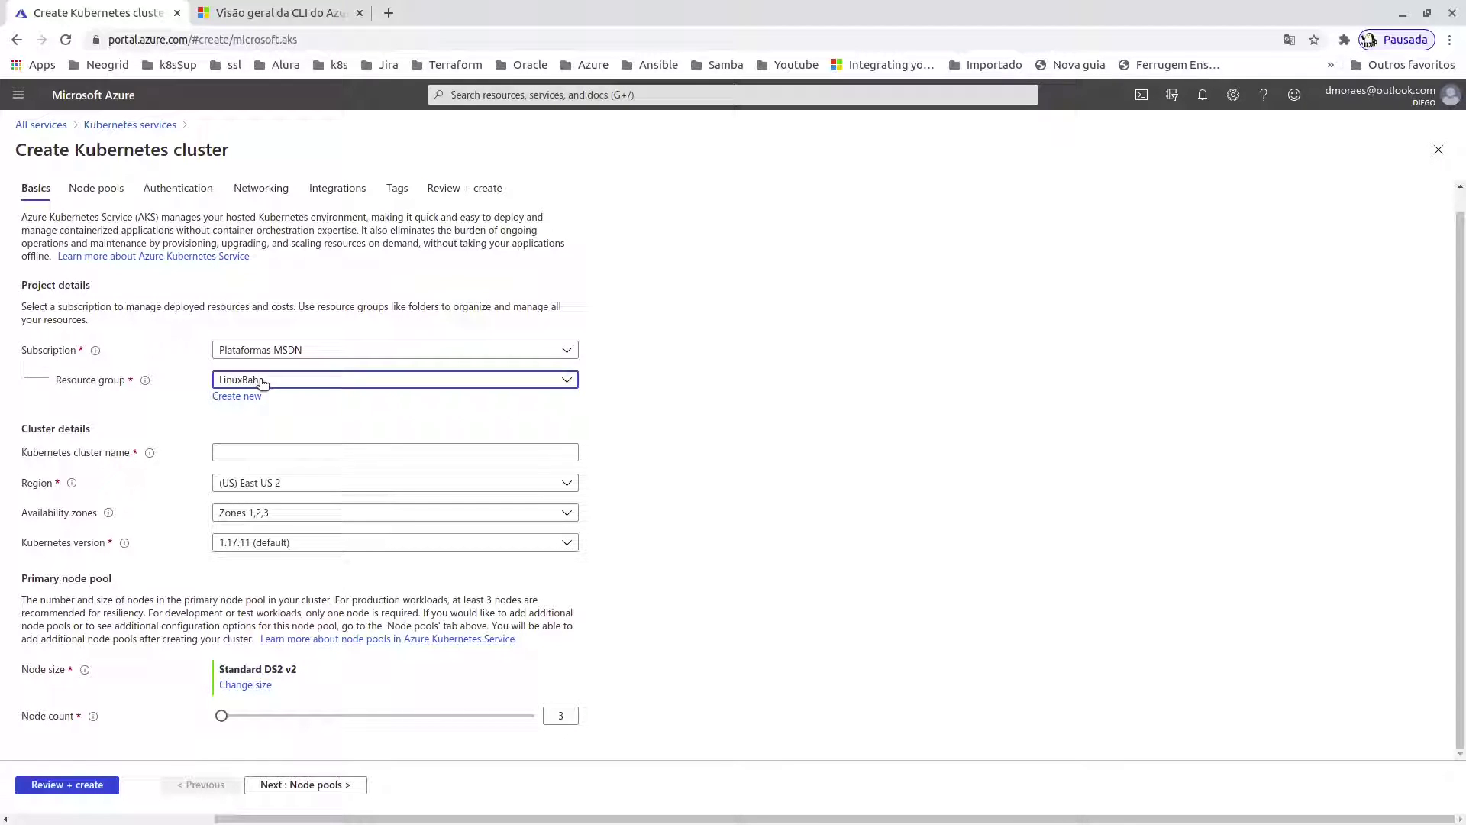
left_click(233, 453)
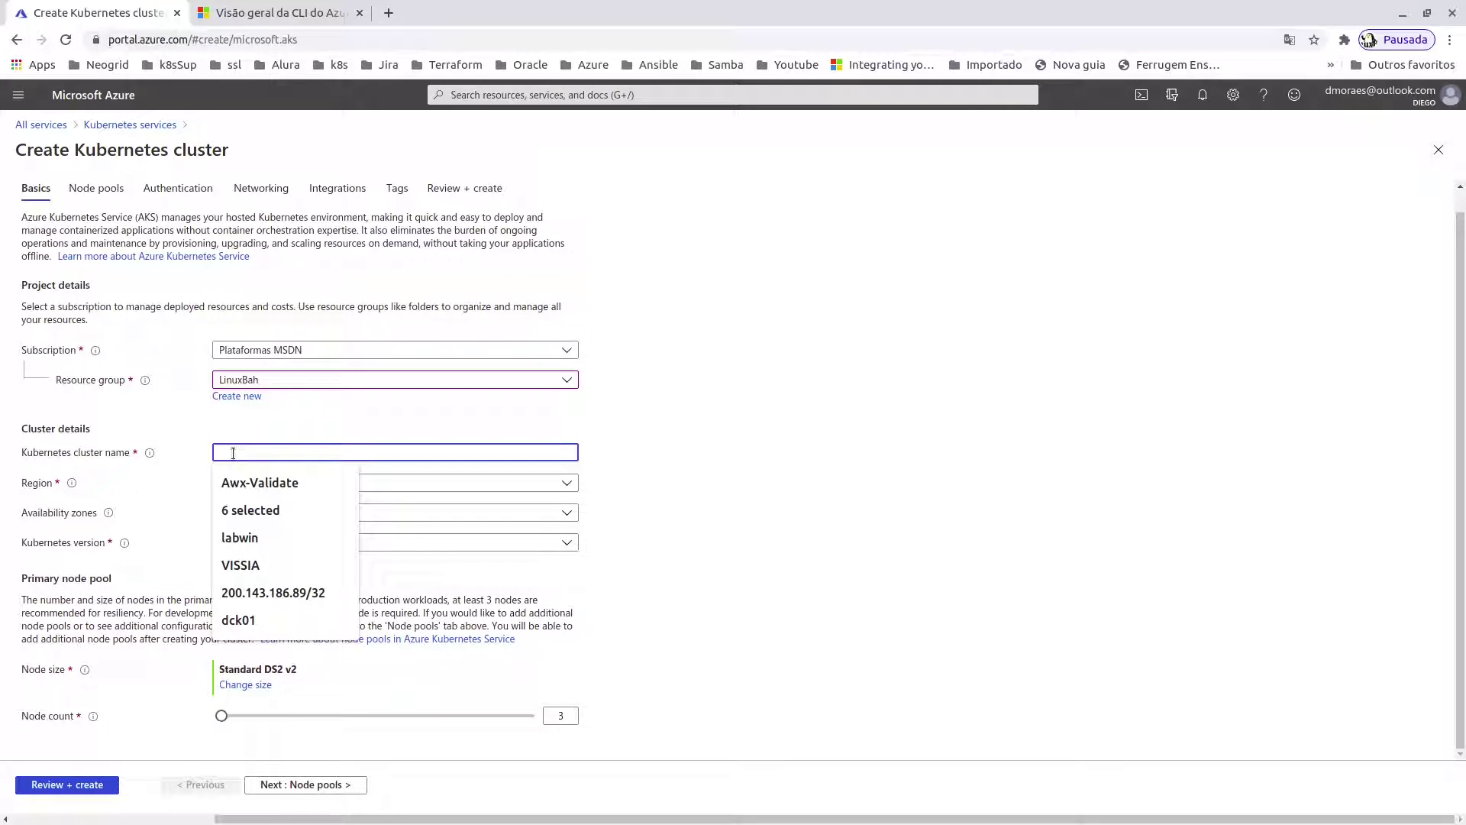
type("aks")
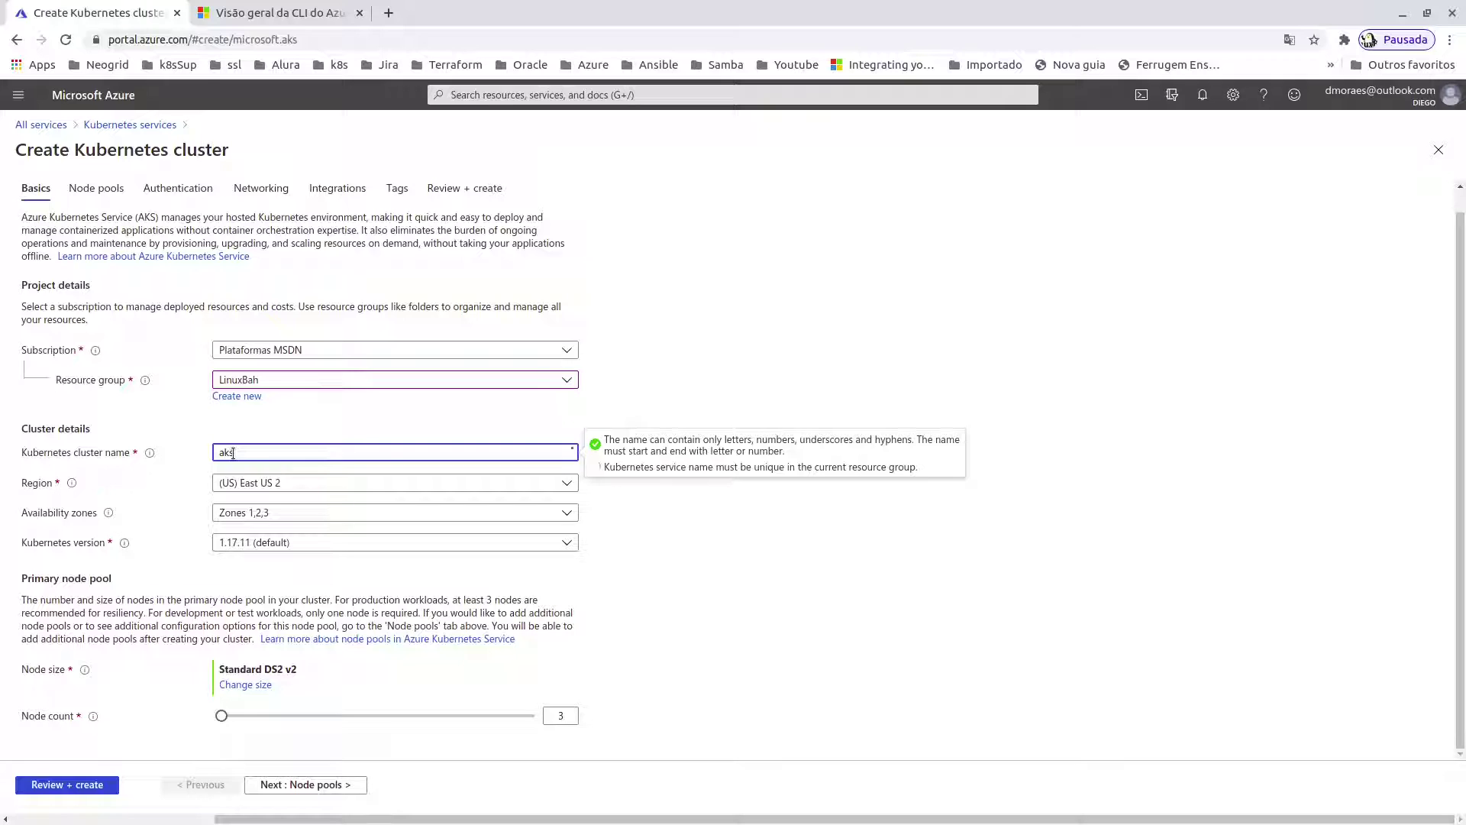
type("linuxbah01")
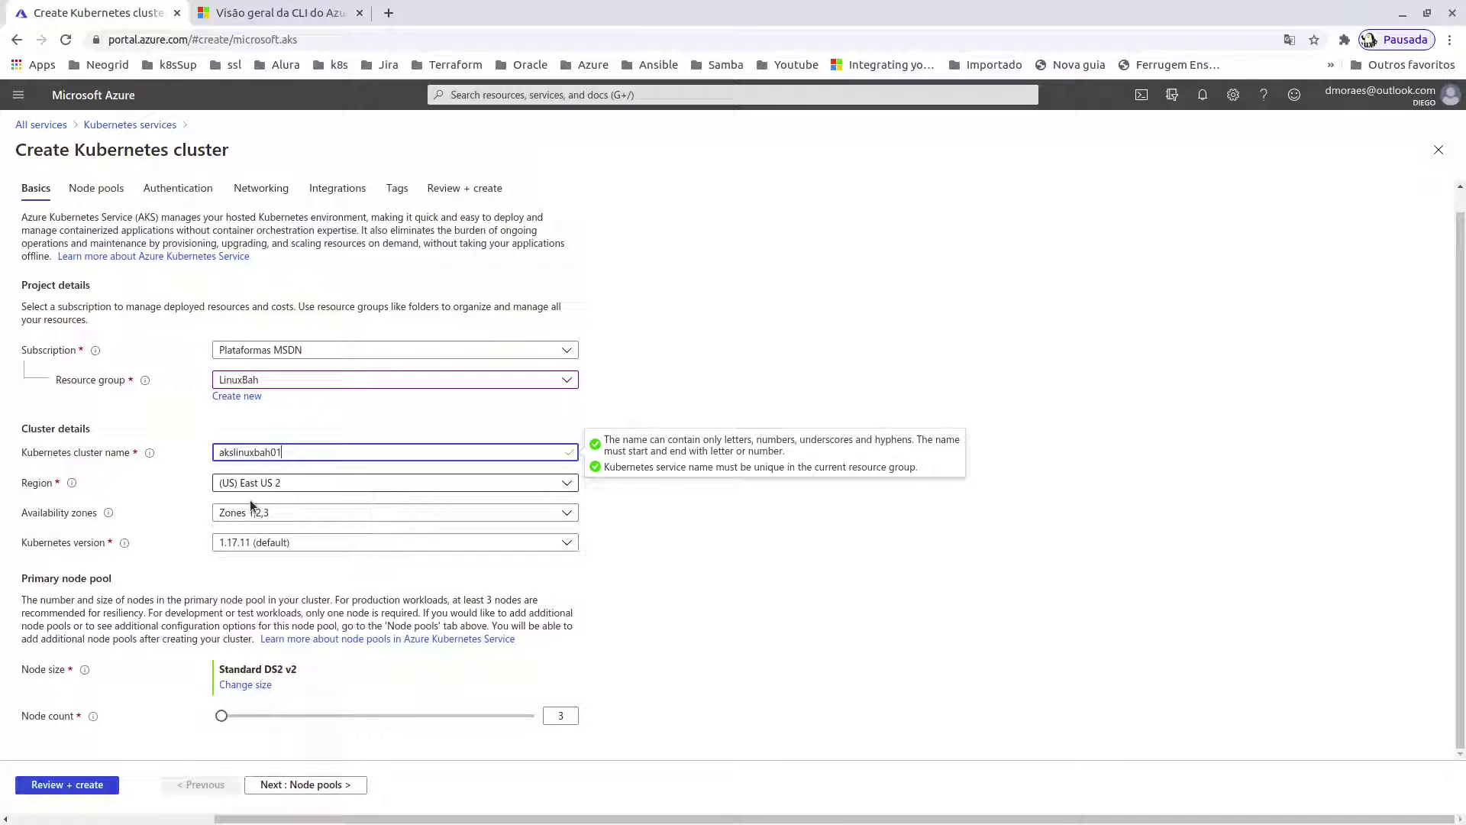
- Keep availability zones 1,2,3 and select Kubernetes version 1.18.8
left_click(289, 518)
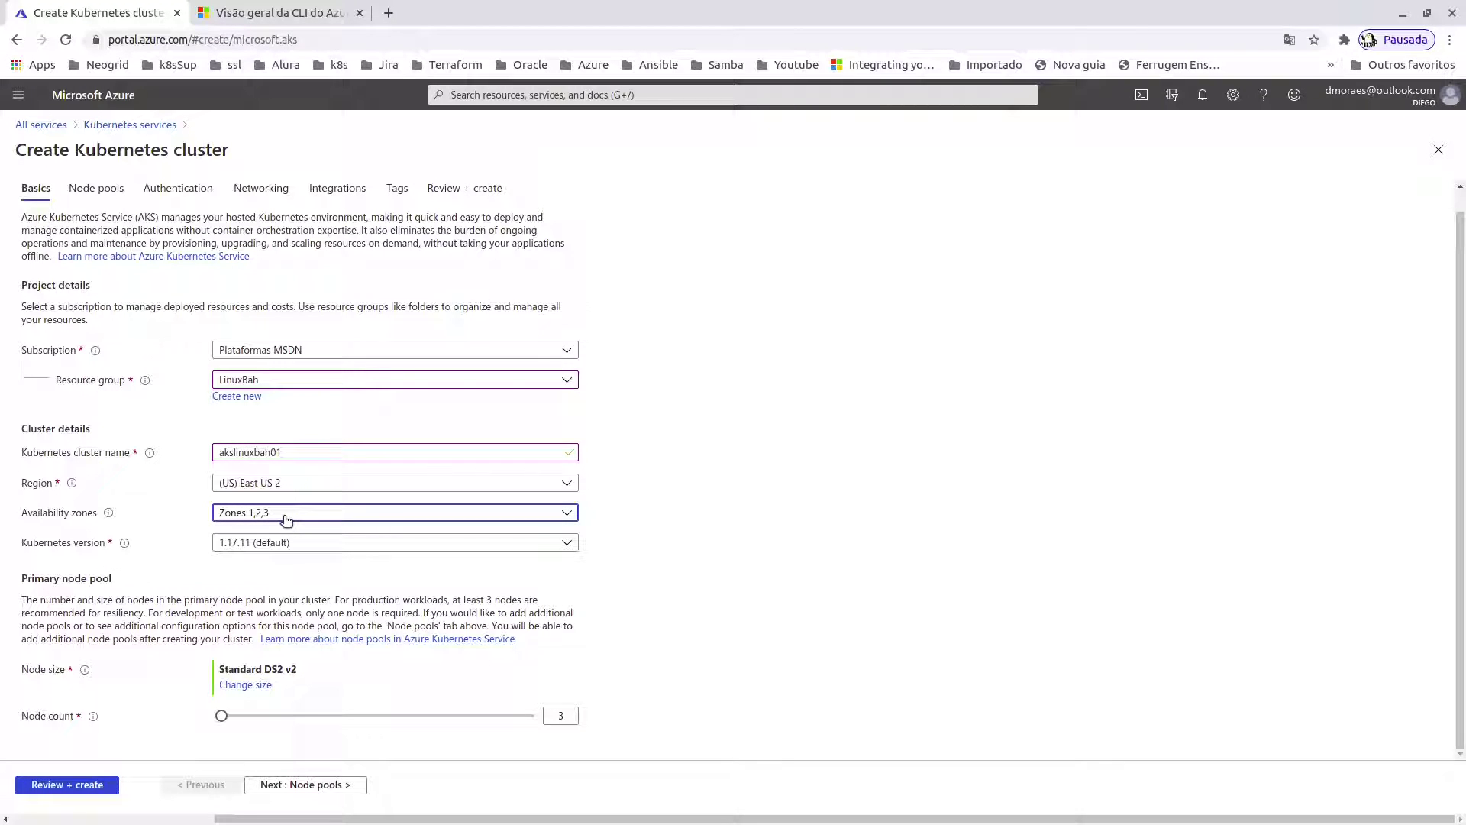
left_click(287, 519)
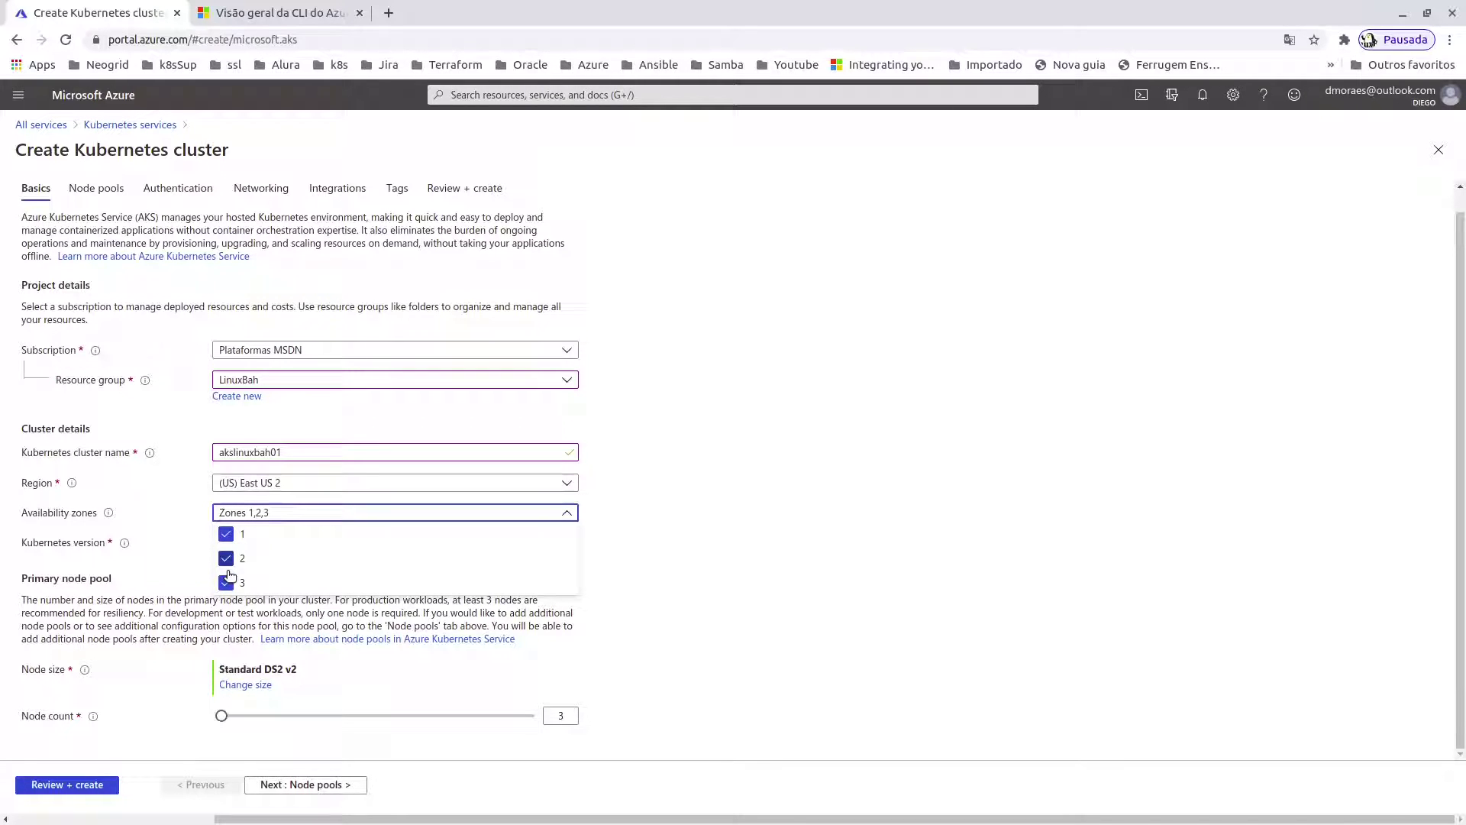
left_click(745, 508)
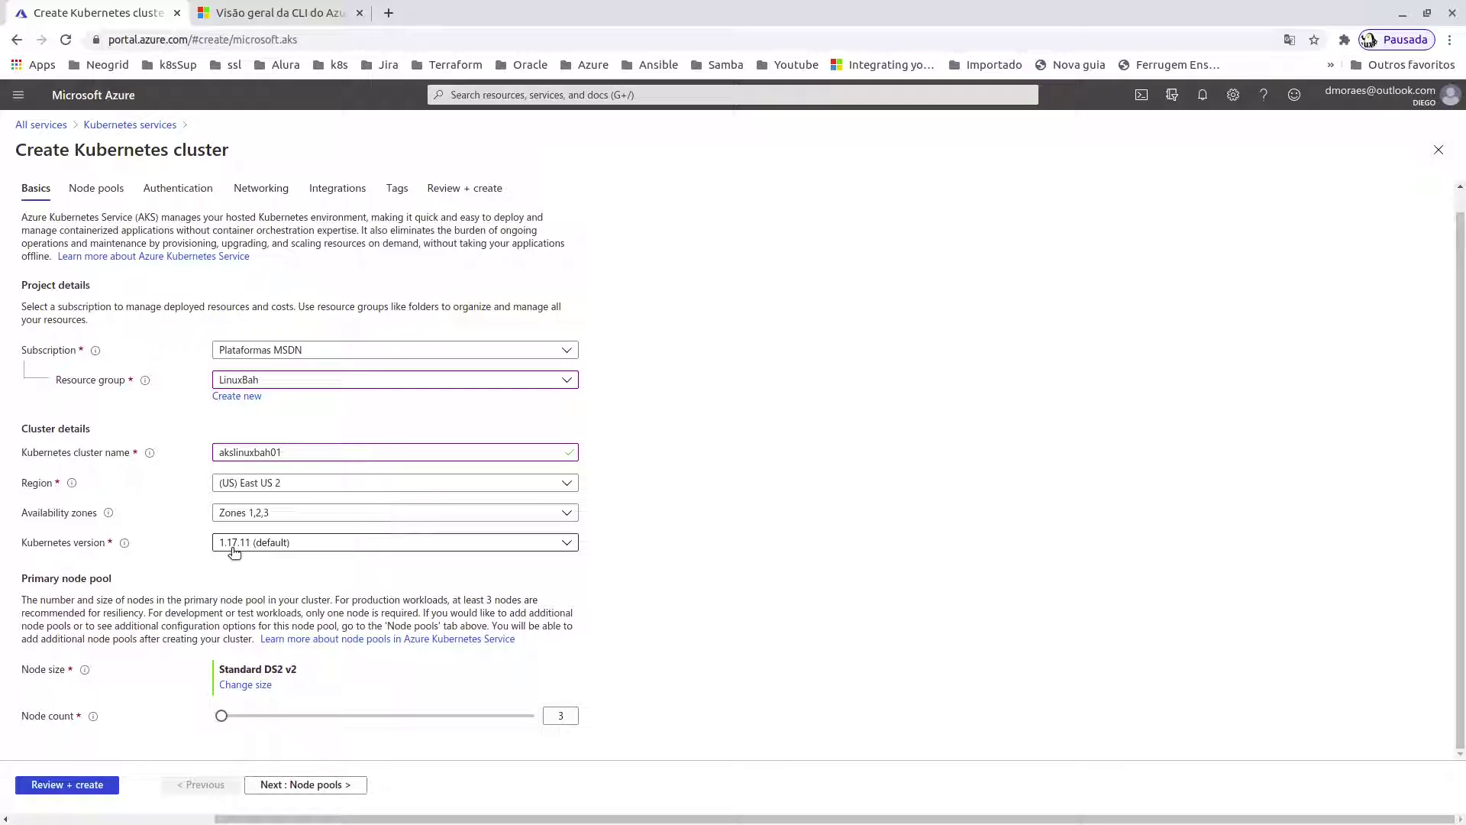
left_click(234, 544)
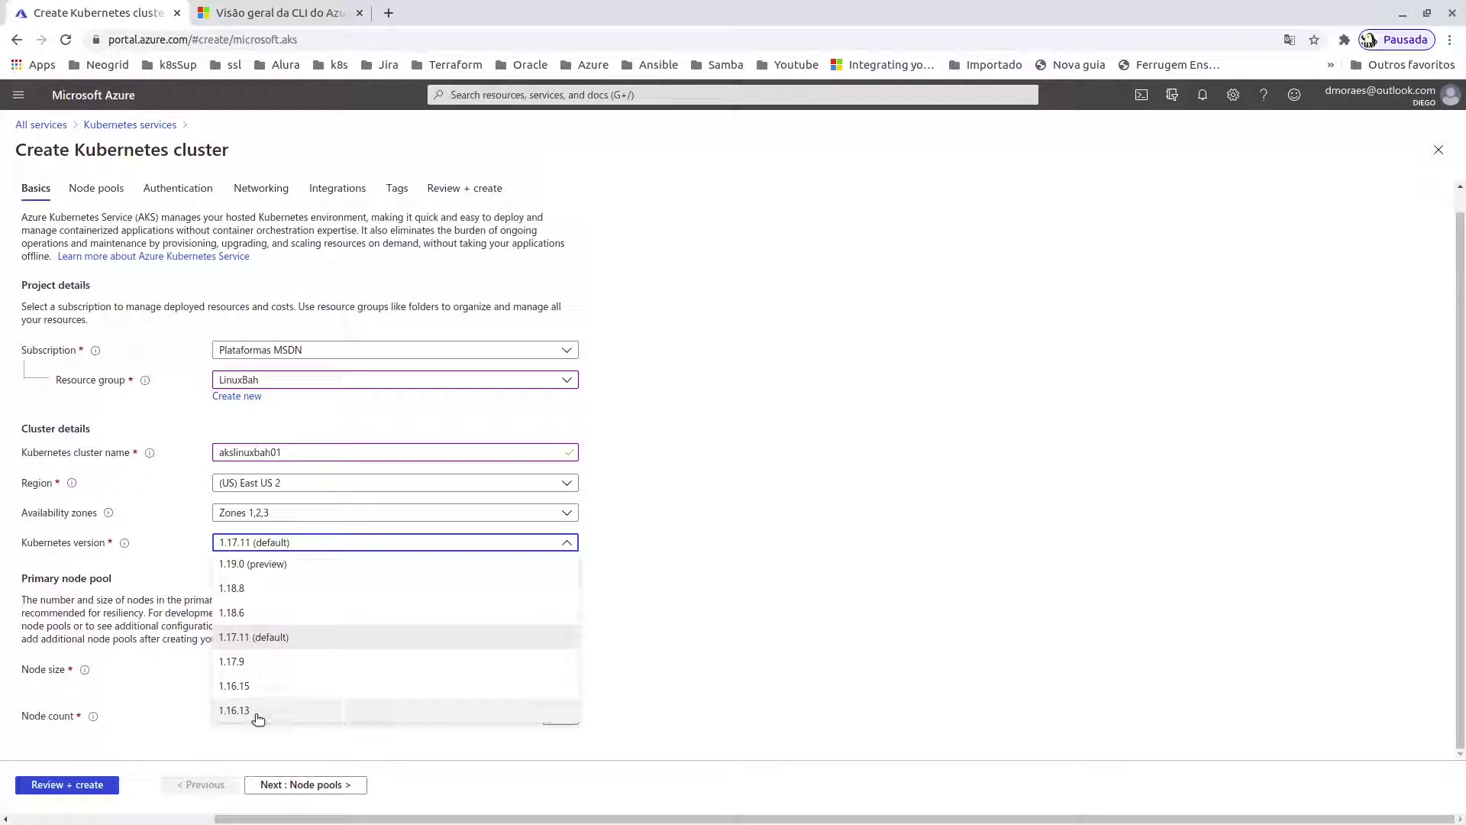
left_click(250, 592)
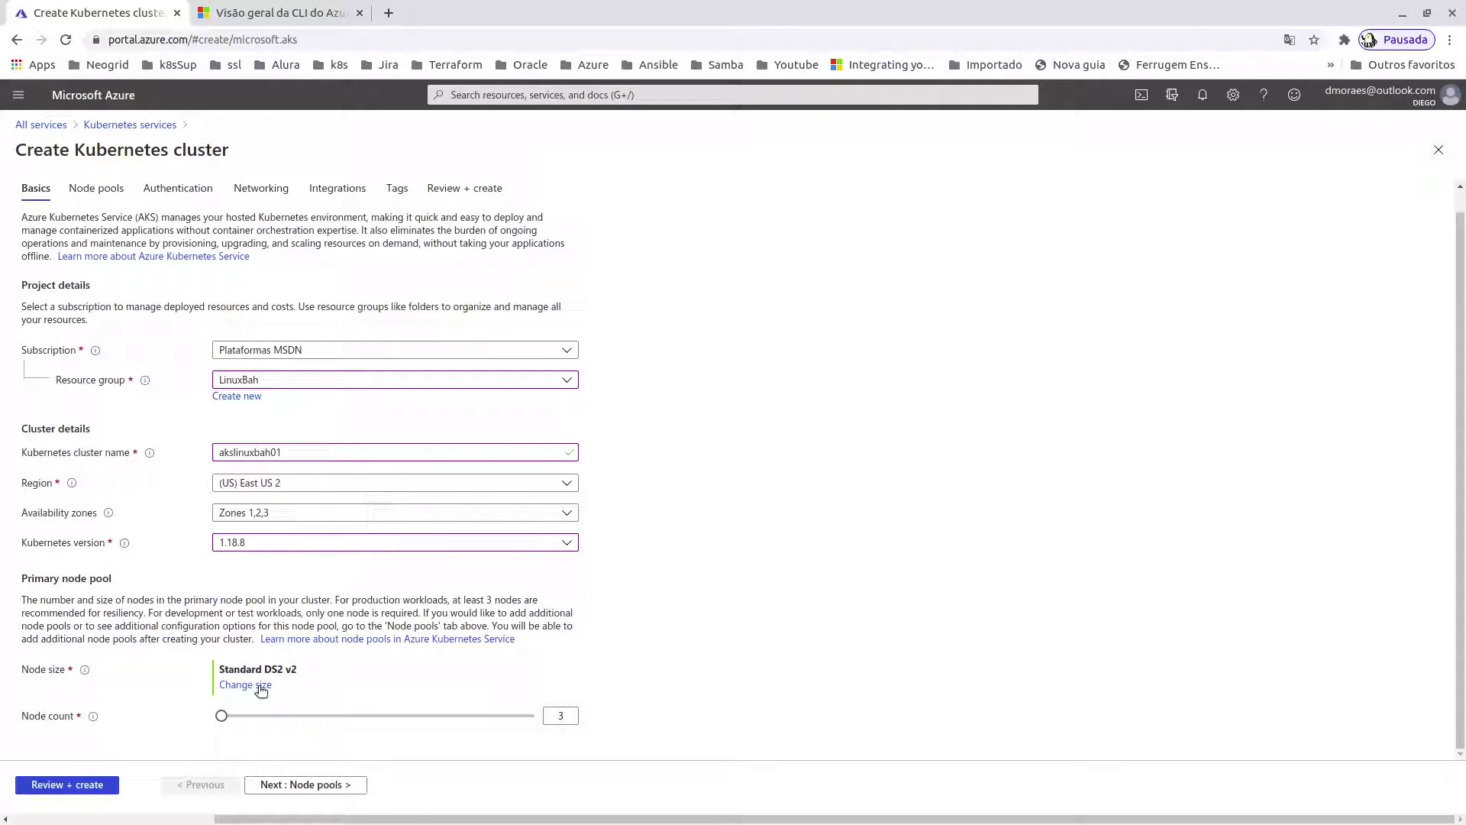
left_click(261, 686)
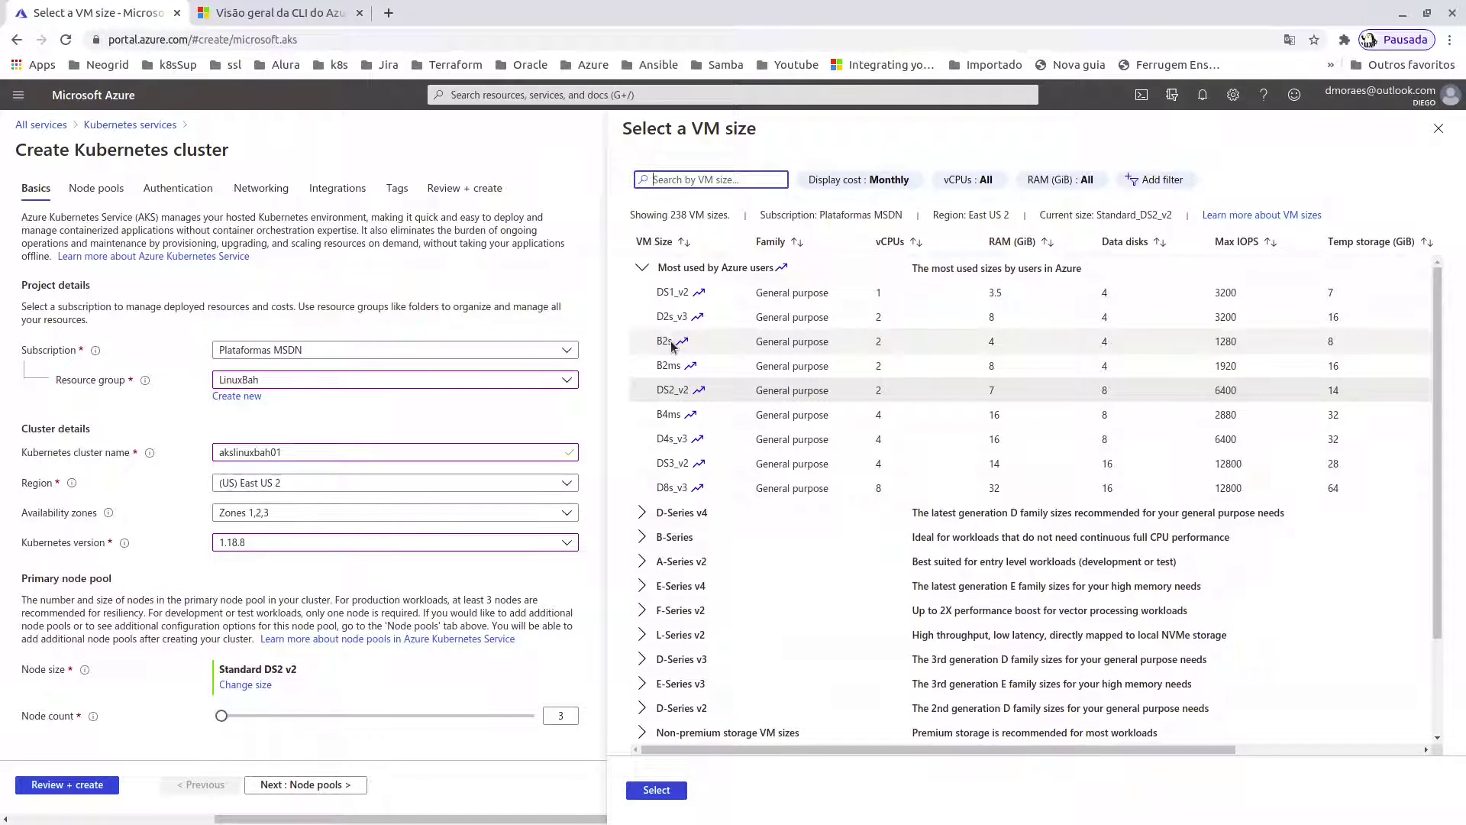
- Set the node size to Standard B2s (2 vCPUs, 4 GiB) with node count 3
left_click(672, 346)
left_click_drag(995, 750, 1180, 750)
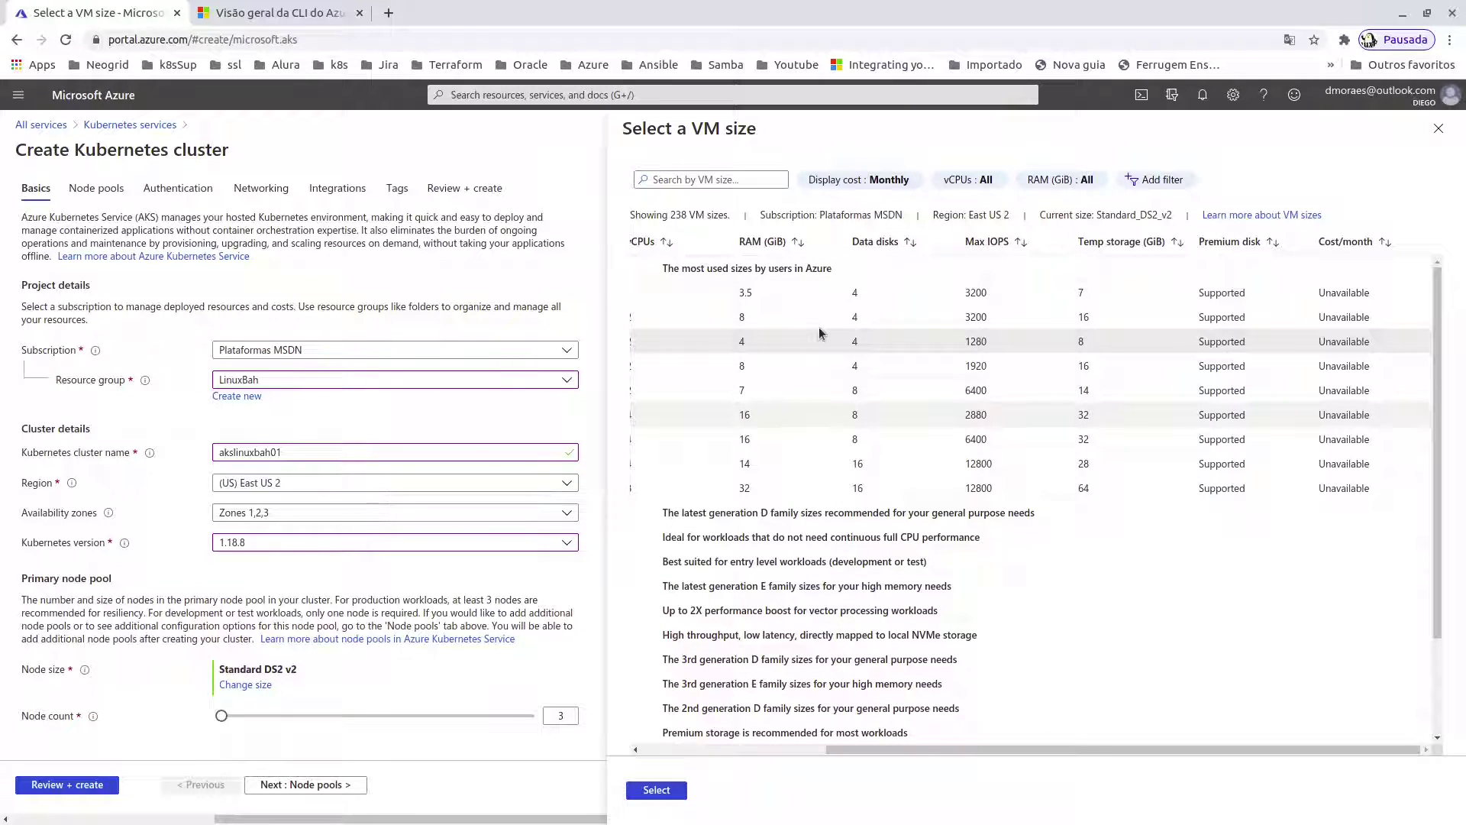
double_click(819, 329)
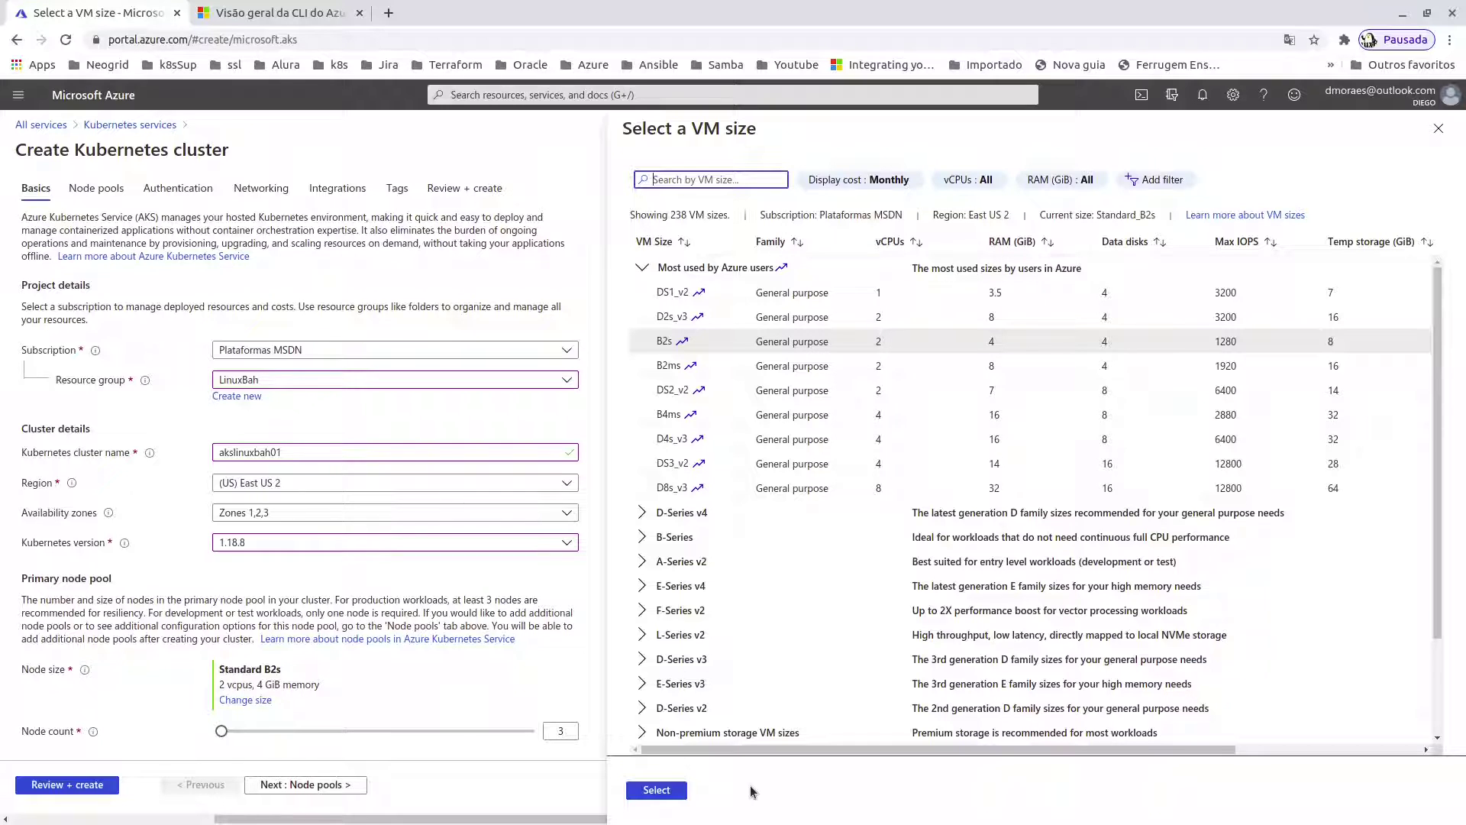
scroll(1336, 416, "right", 3)
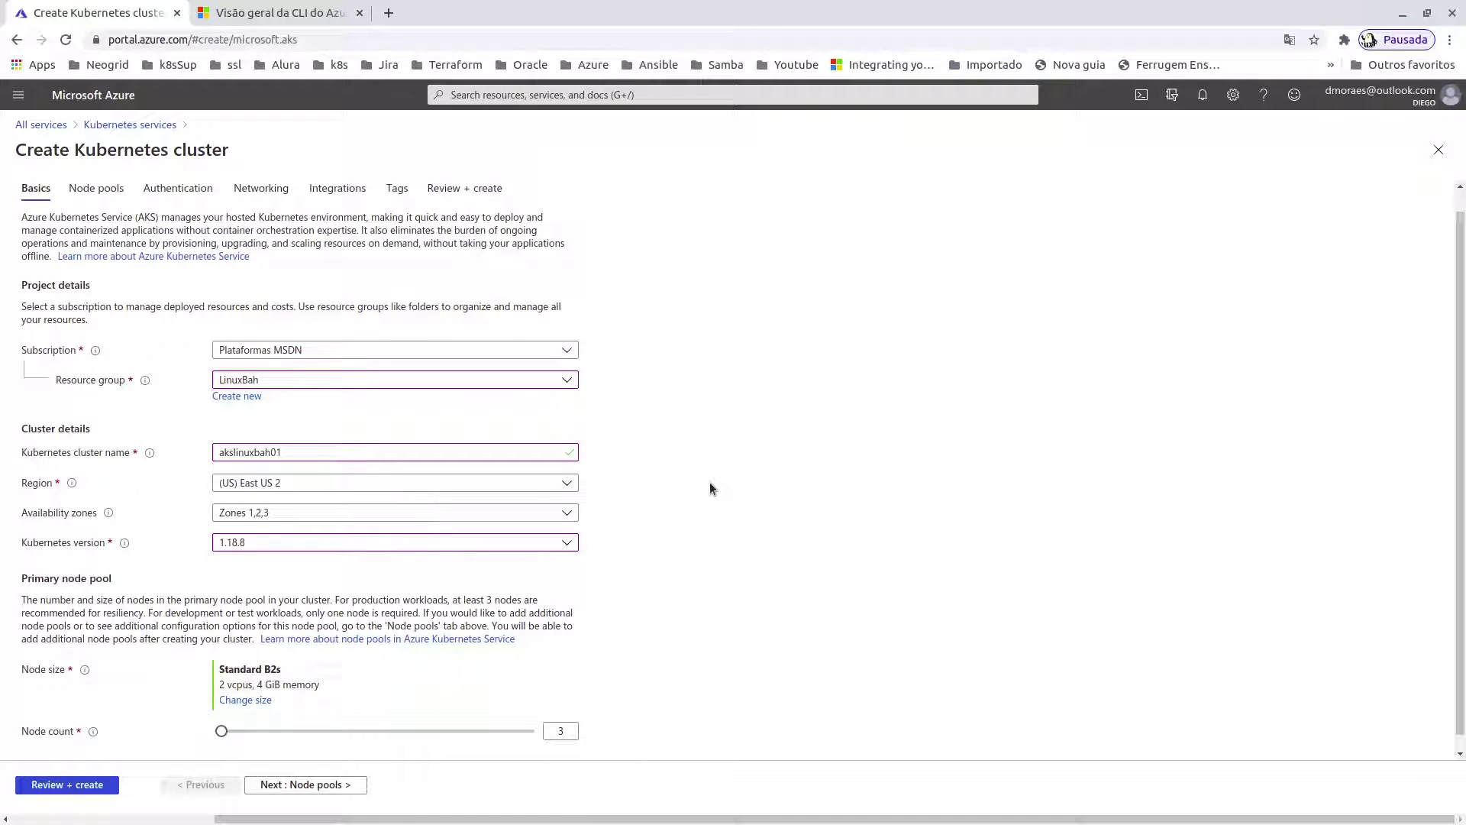
scroll(710, 482, "down", 2)
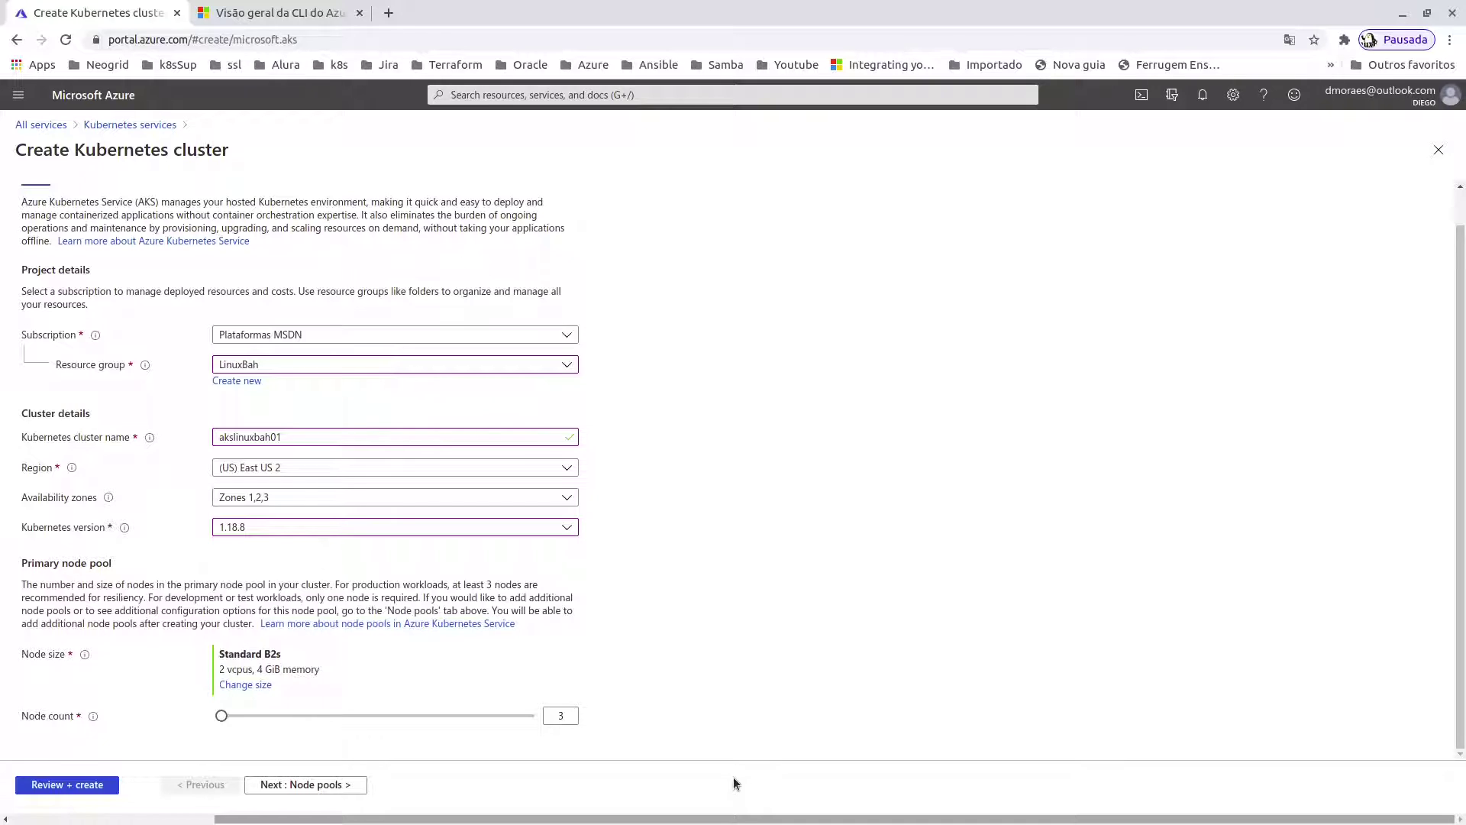
mouse_move(221, 715)
left_mouse_down()
mouse_move(323, 739)
mouse_move(219, 726)
mouse_move(239, 724)
left_mouse_up()
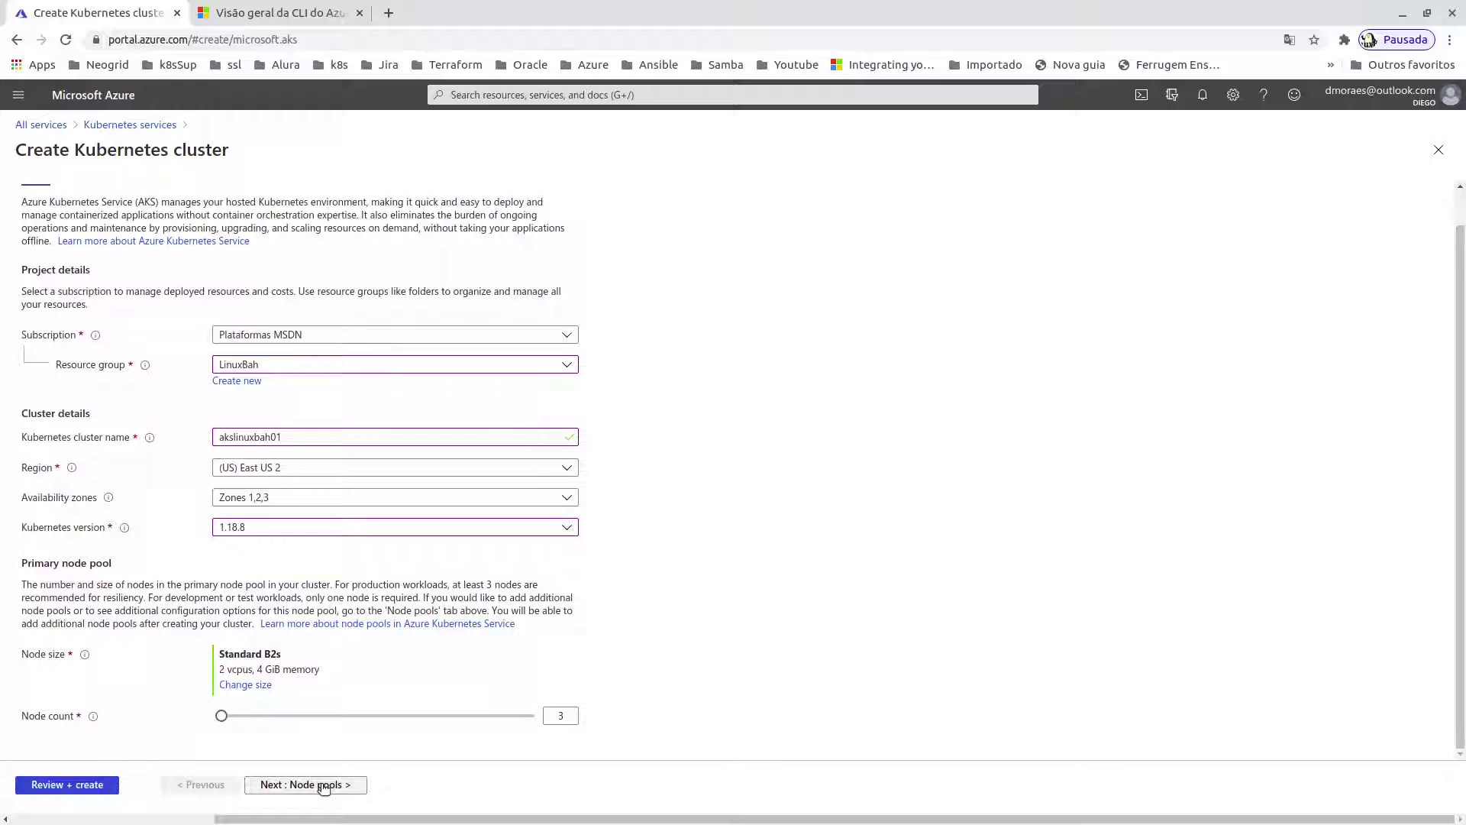
- Review the agentpool node pool (Linux, 3 × Standard_B2s, zones 1,2,3), then advance to Authentication
left_click(323, 786)
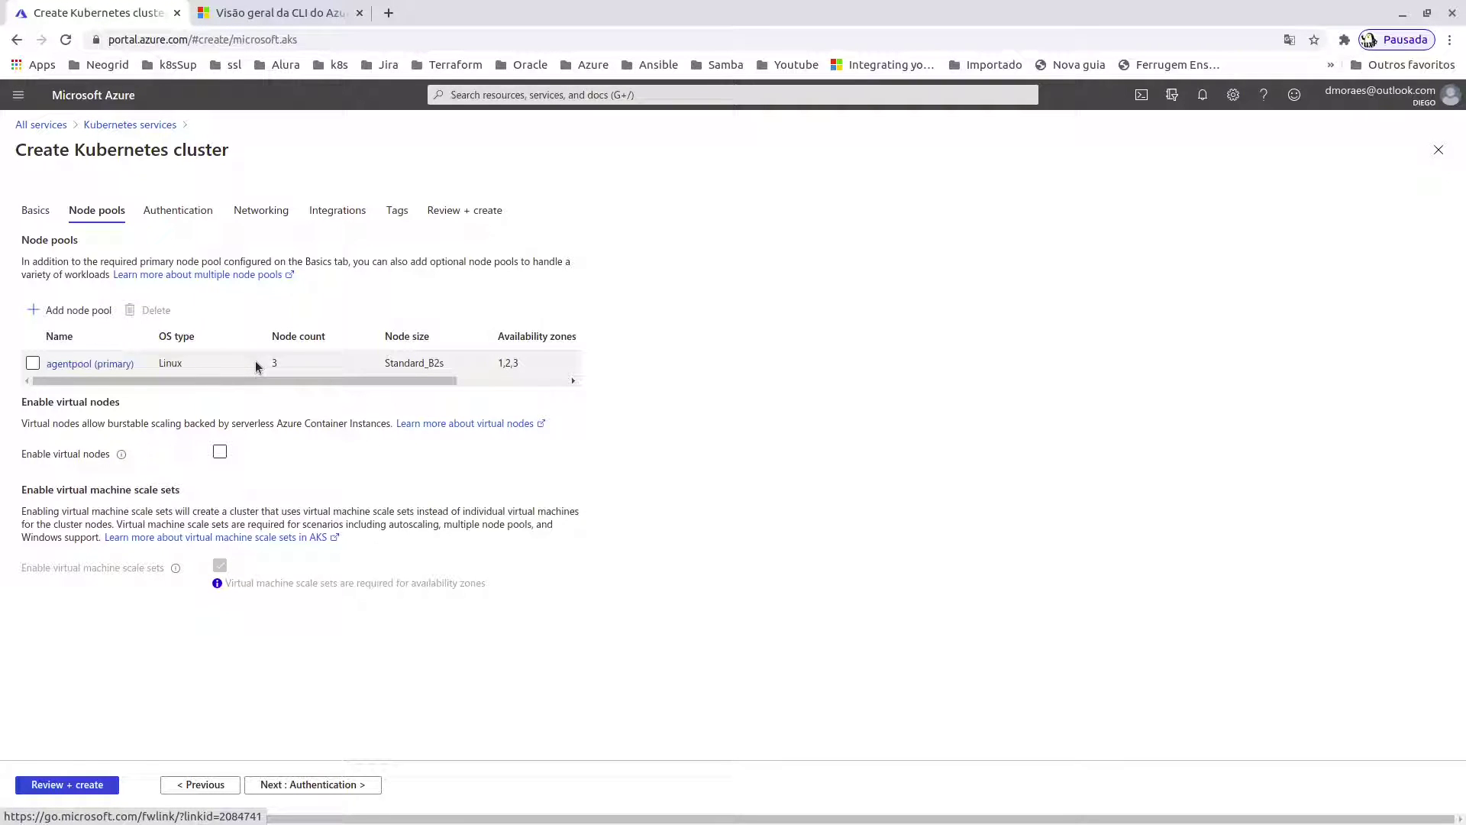
left_click_drag(376, 380, 492, 382)
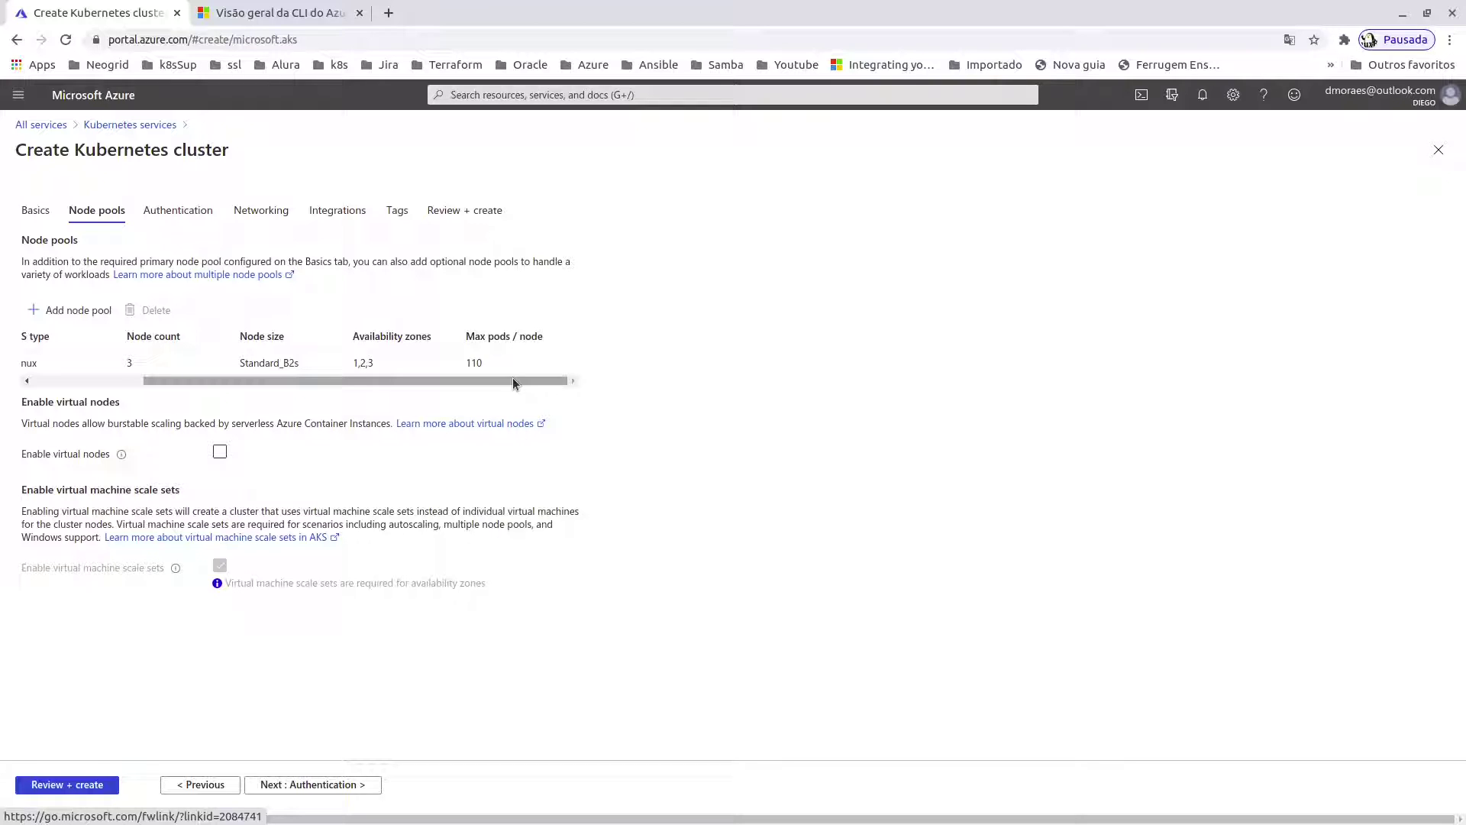
left_click_drag(511, 377, 399, 379)
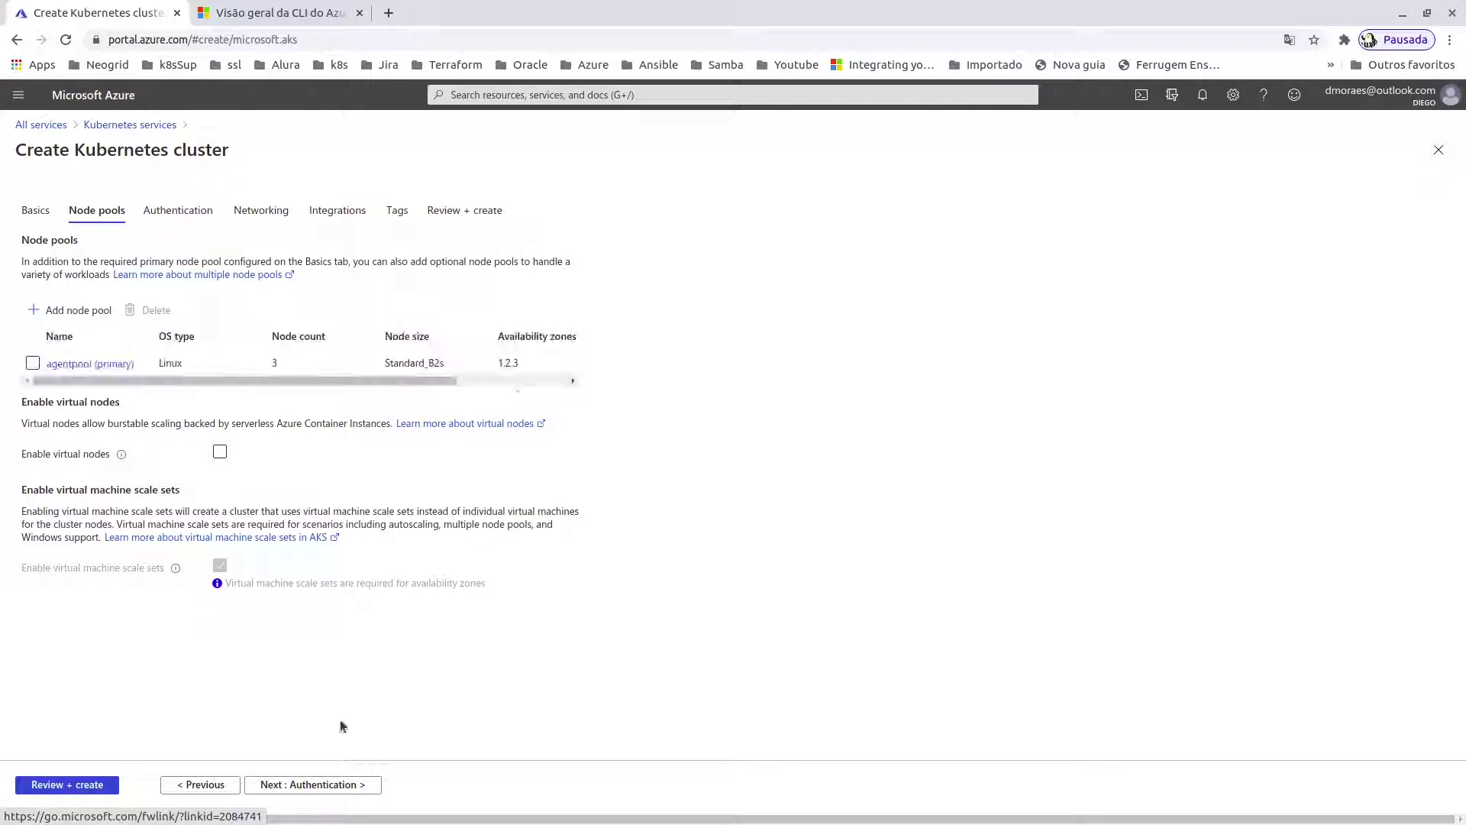
left_click(330, 784)
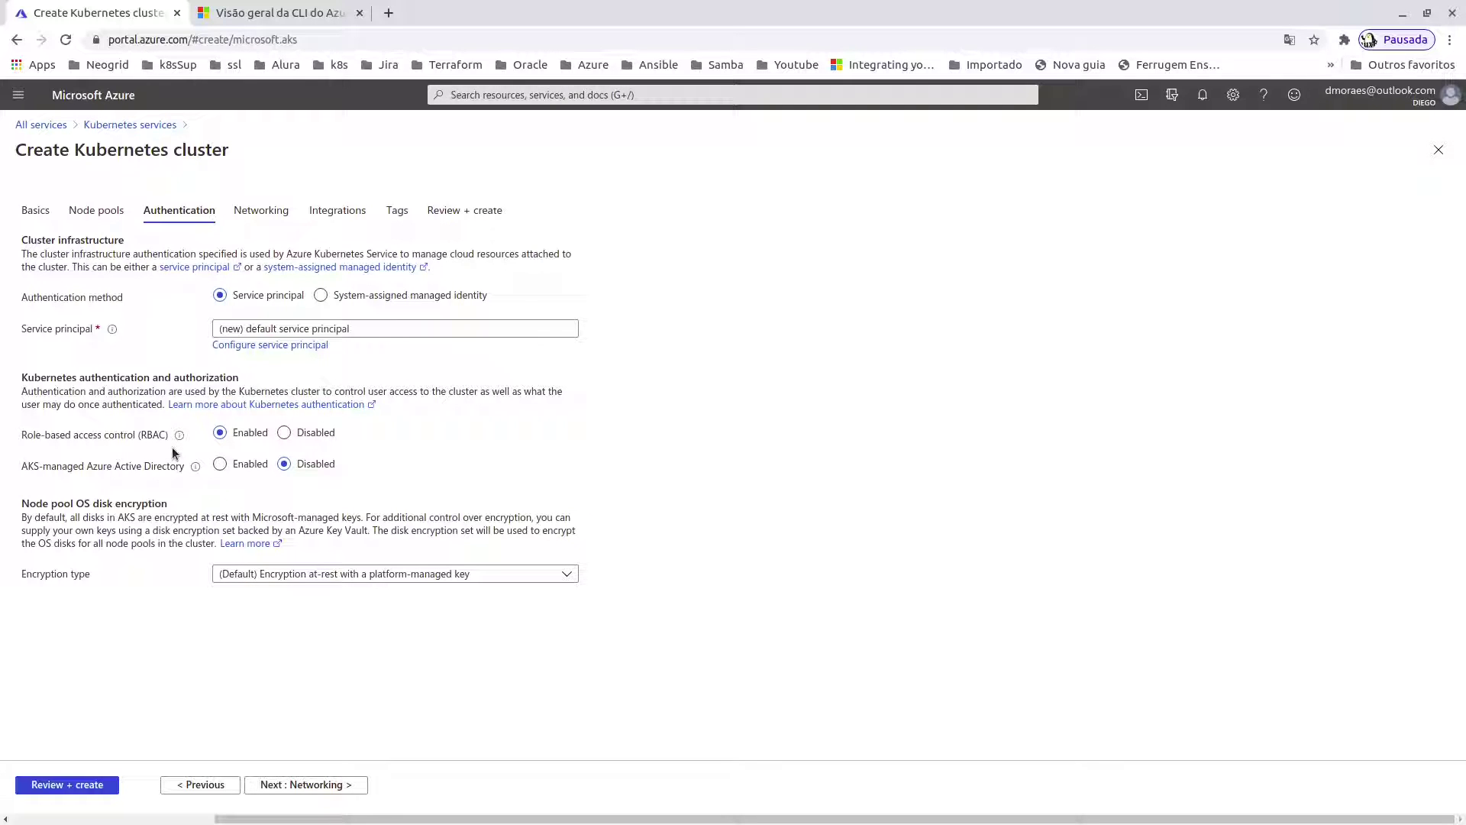
- Use the existing service principal by pasting its client ID and client secret
left_click(254, 348)
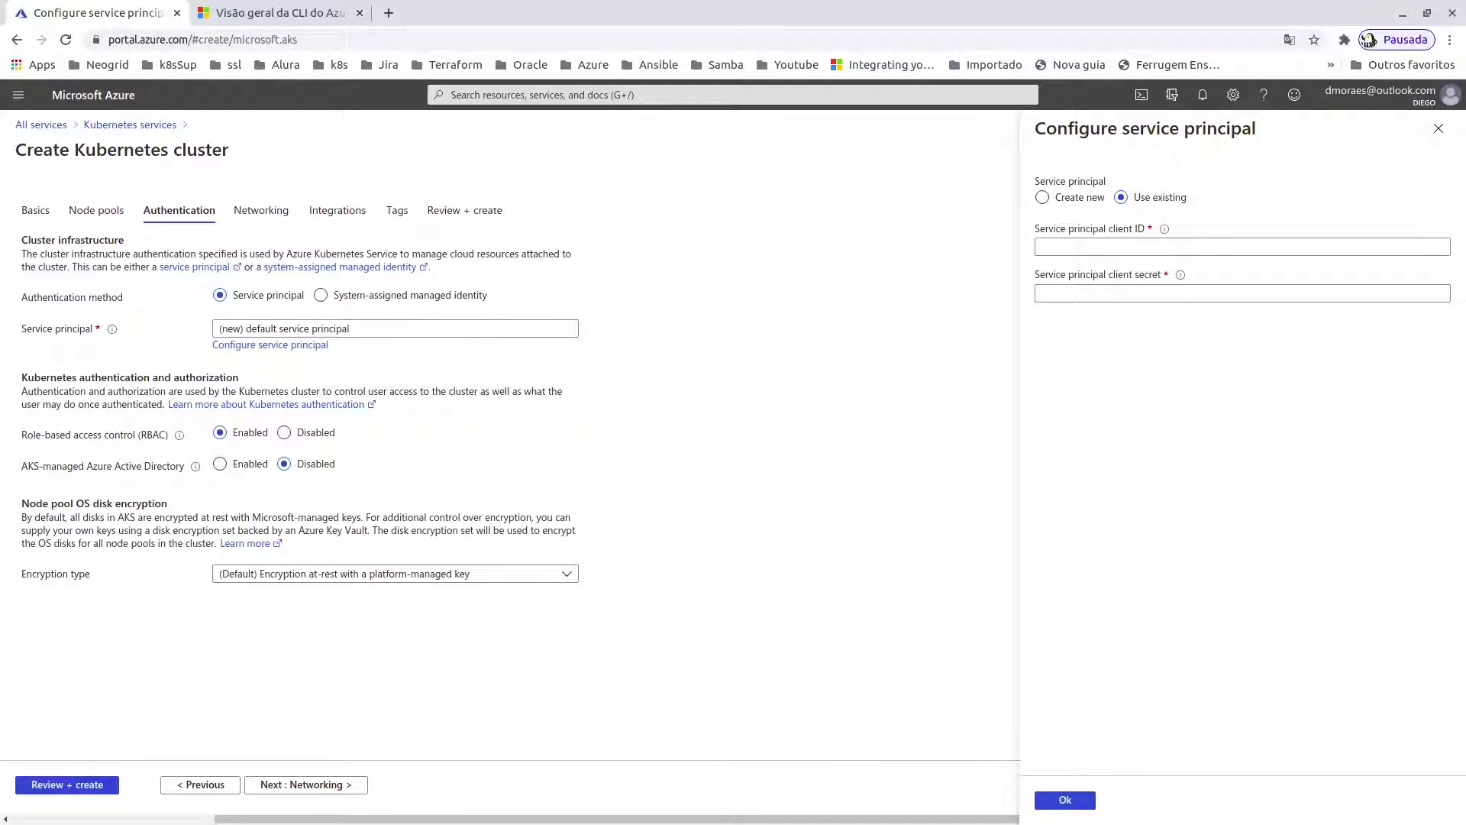
left_click(1102, 249)
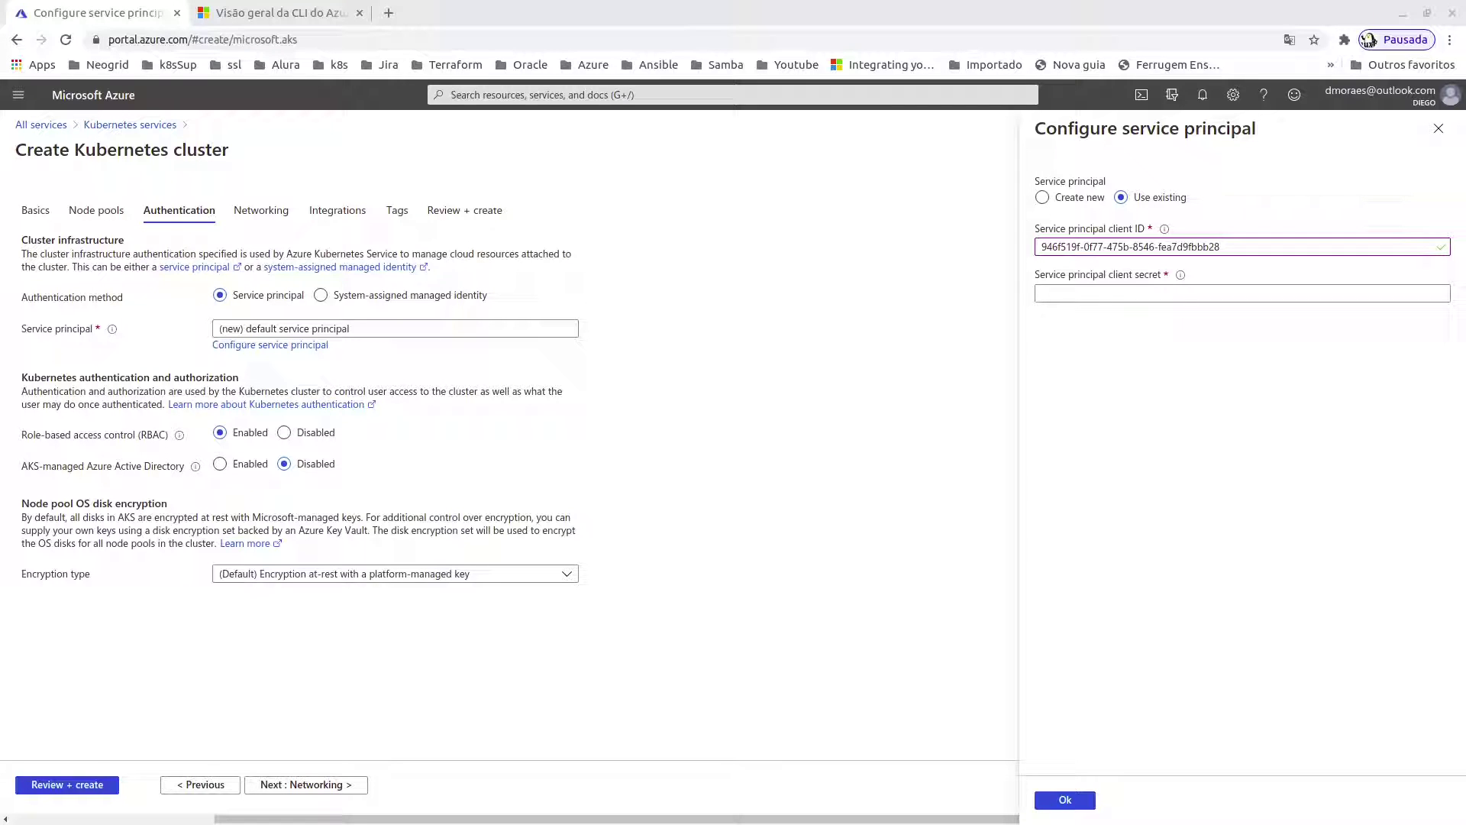
left_click(1112, 295)
key("ctrl+v")
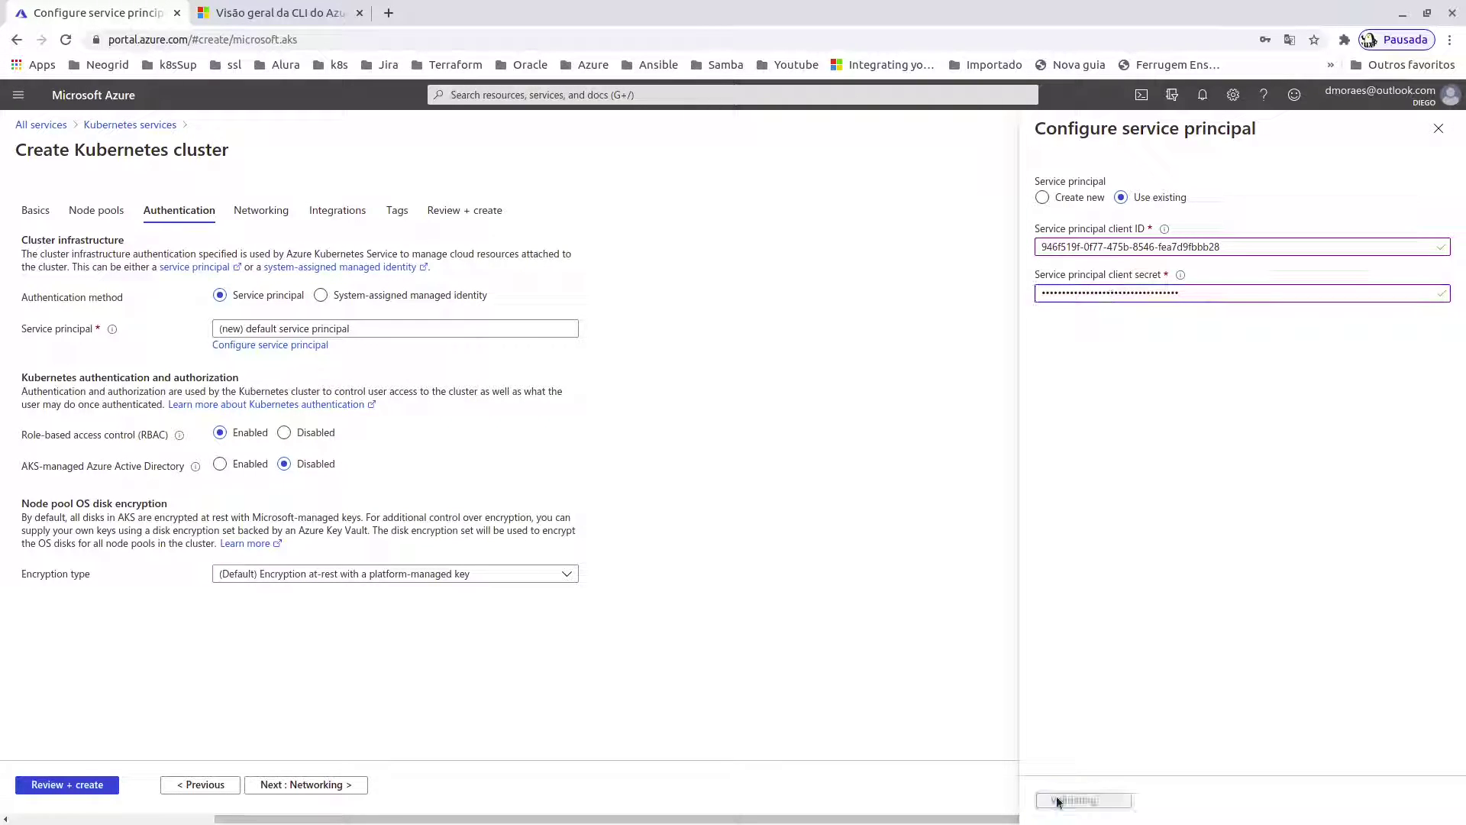
left_click(1059, 800)
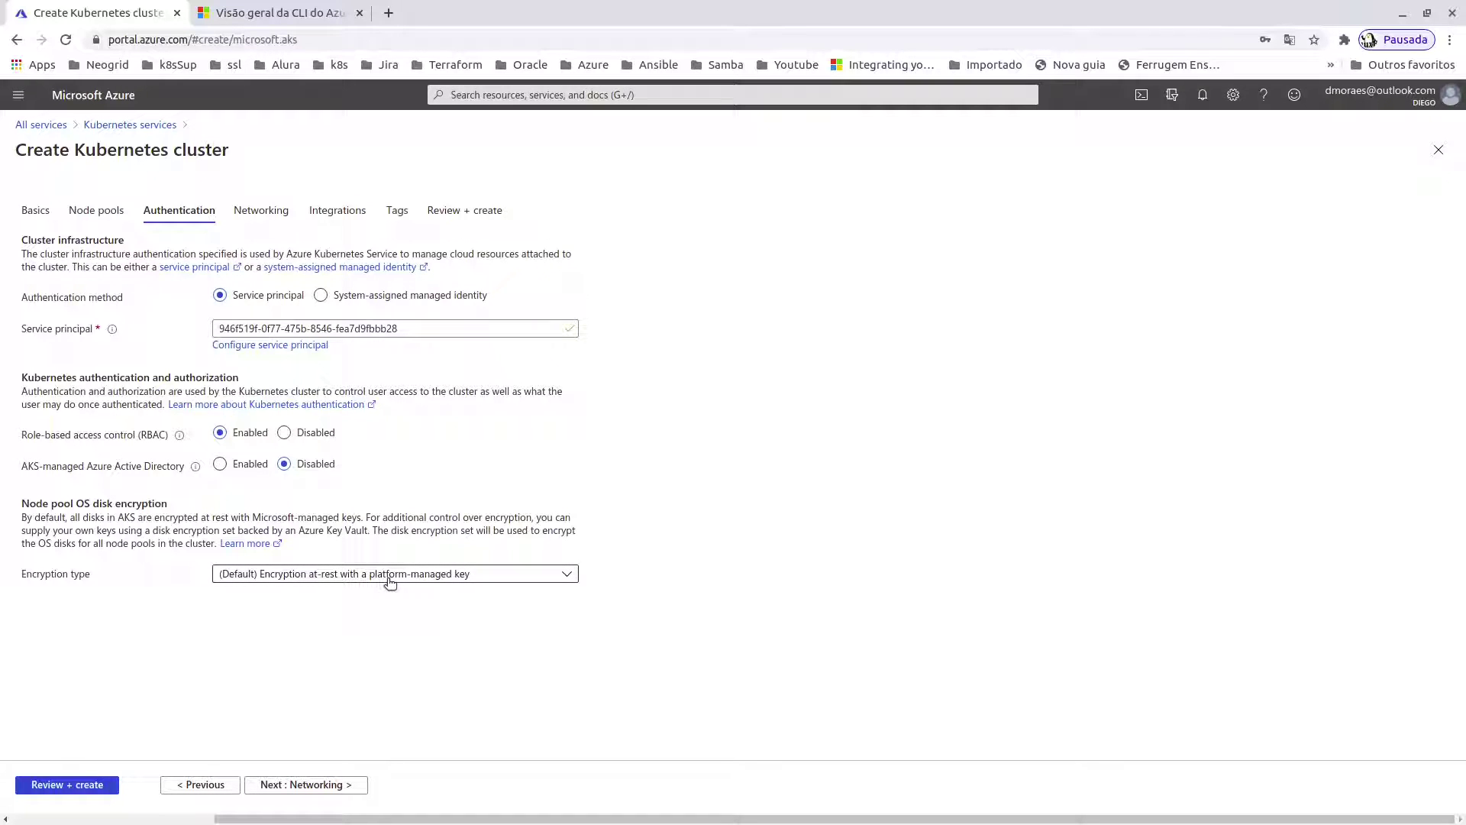
- Keep the default platform-managed key disk encryption and continue to Networking
left_click(374, 582)
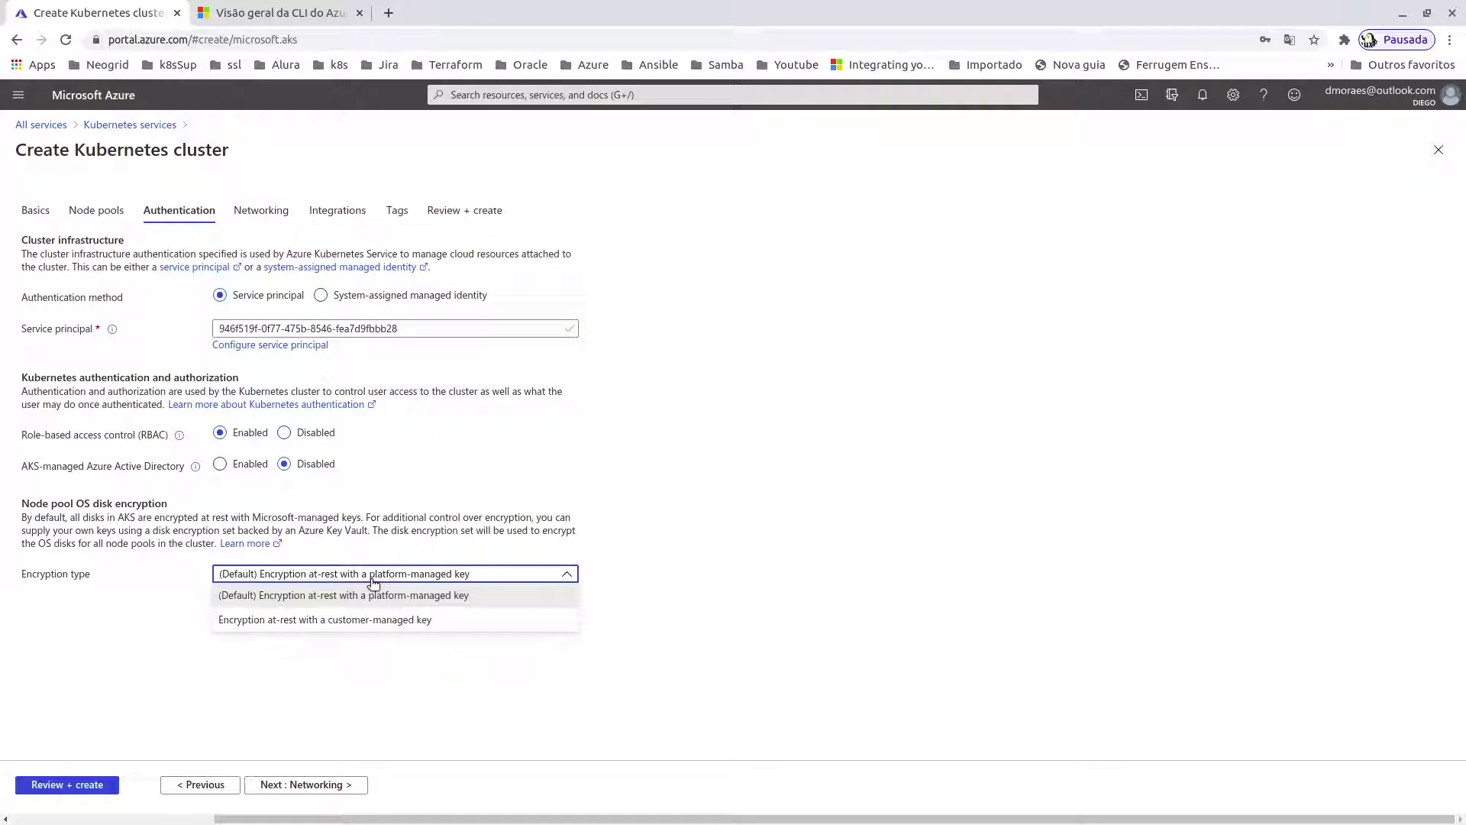
left_click(503, 675)
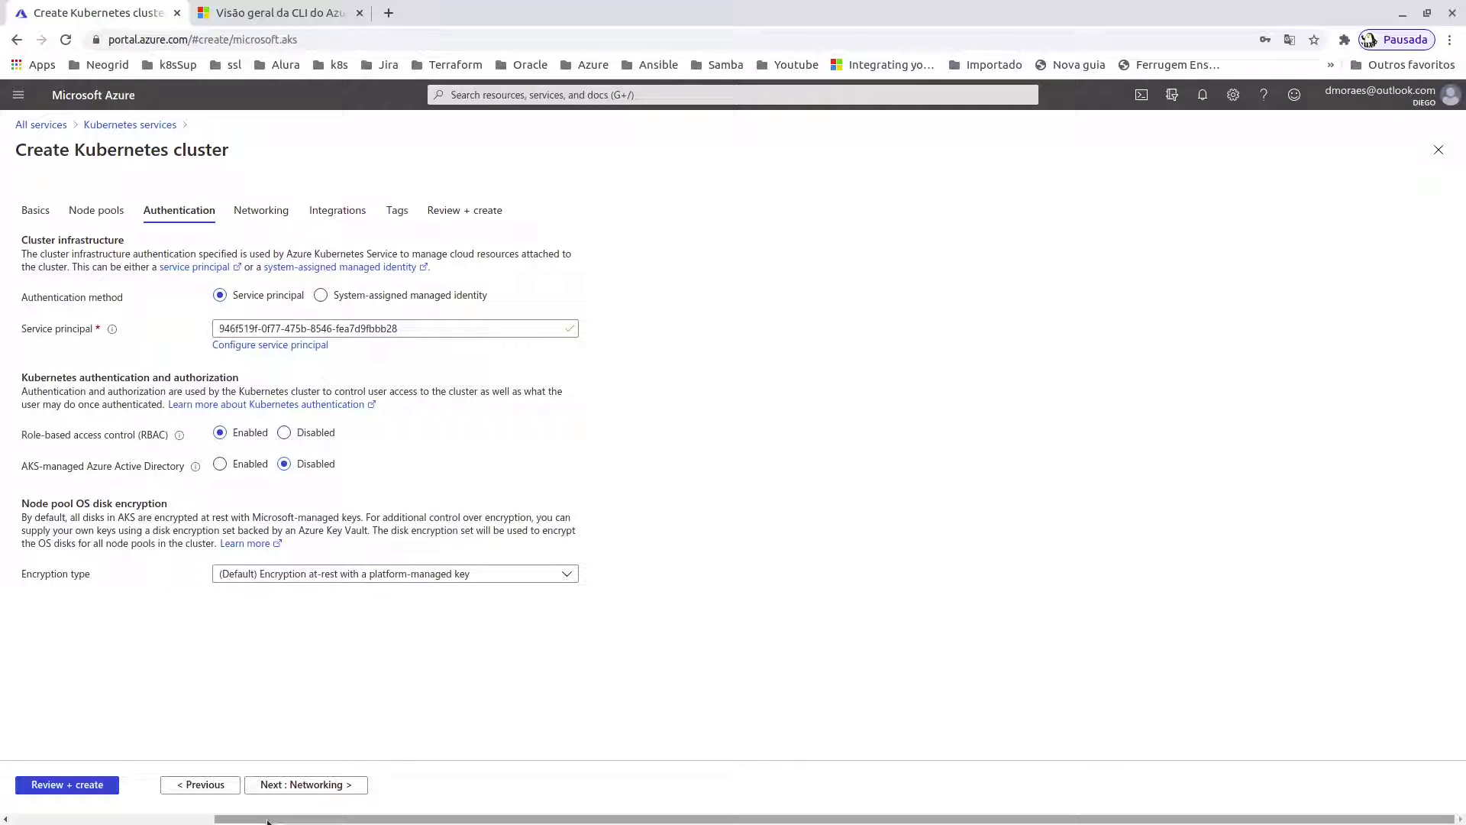
left_click(311, 787)
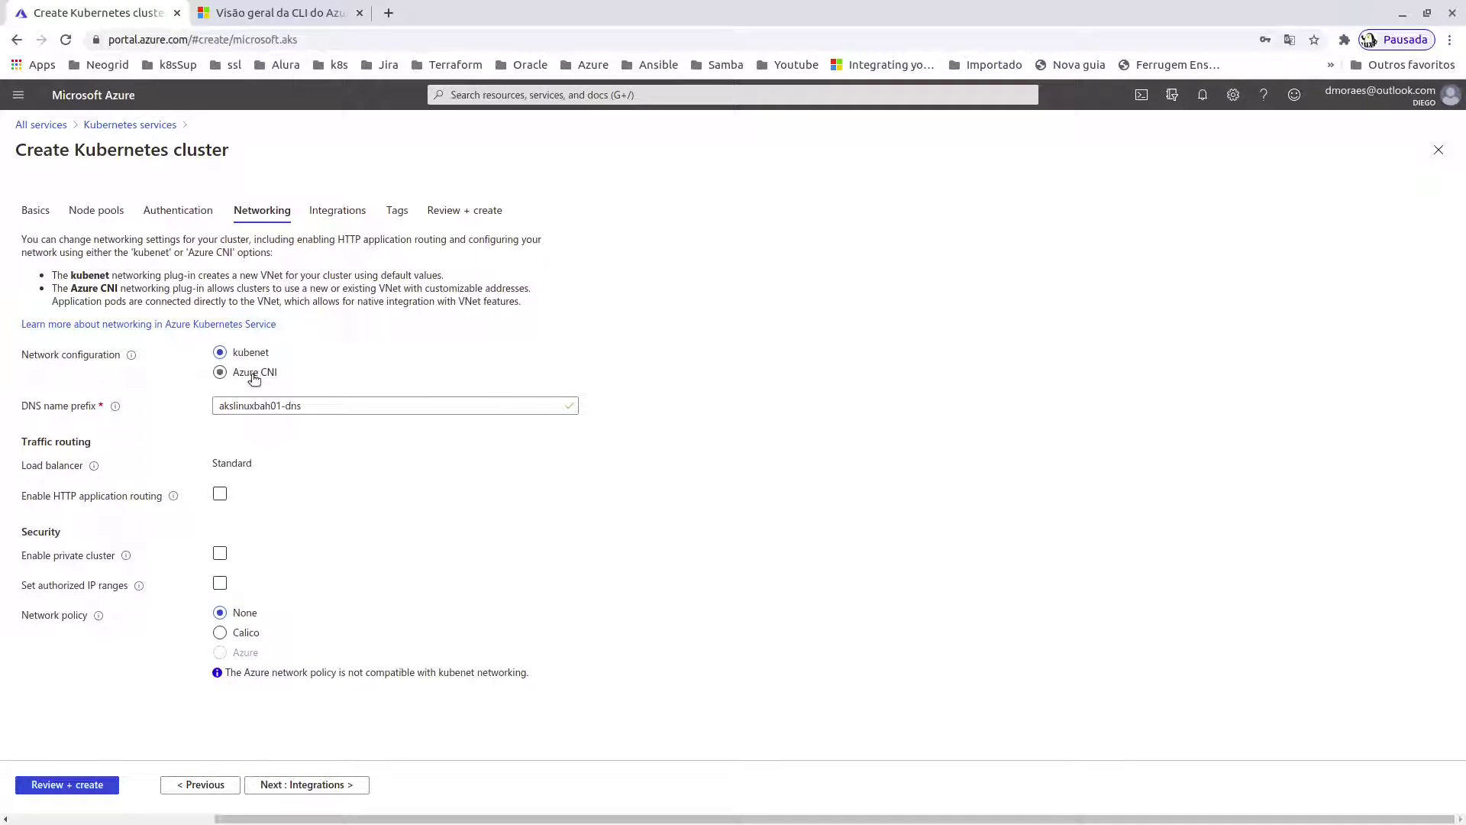
- Switch networking to Azure CNI with new VNet LinuxBahvnet336 and enable HTTP application routing
left_click(254, 378)
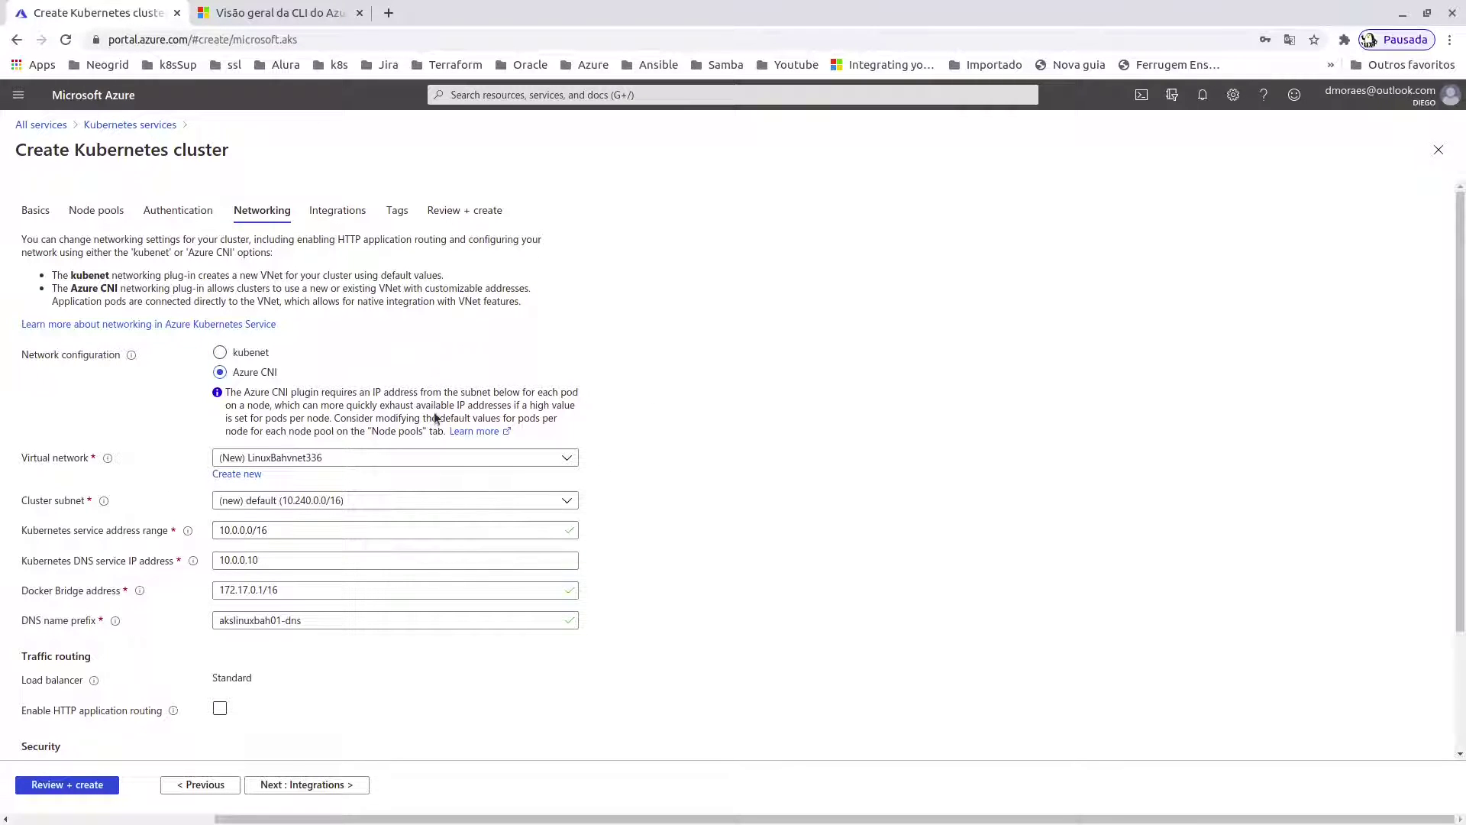
scroll(790, 539, "down", 2)
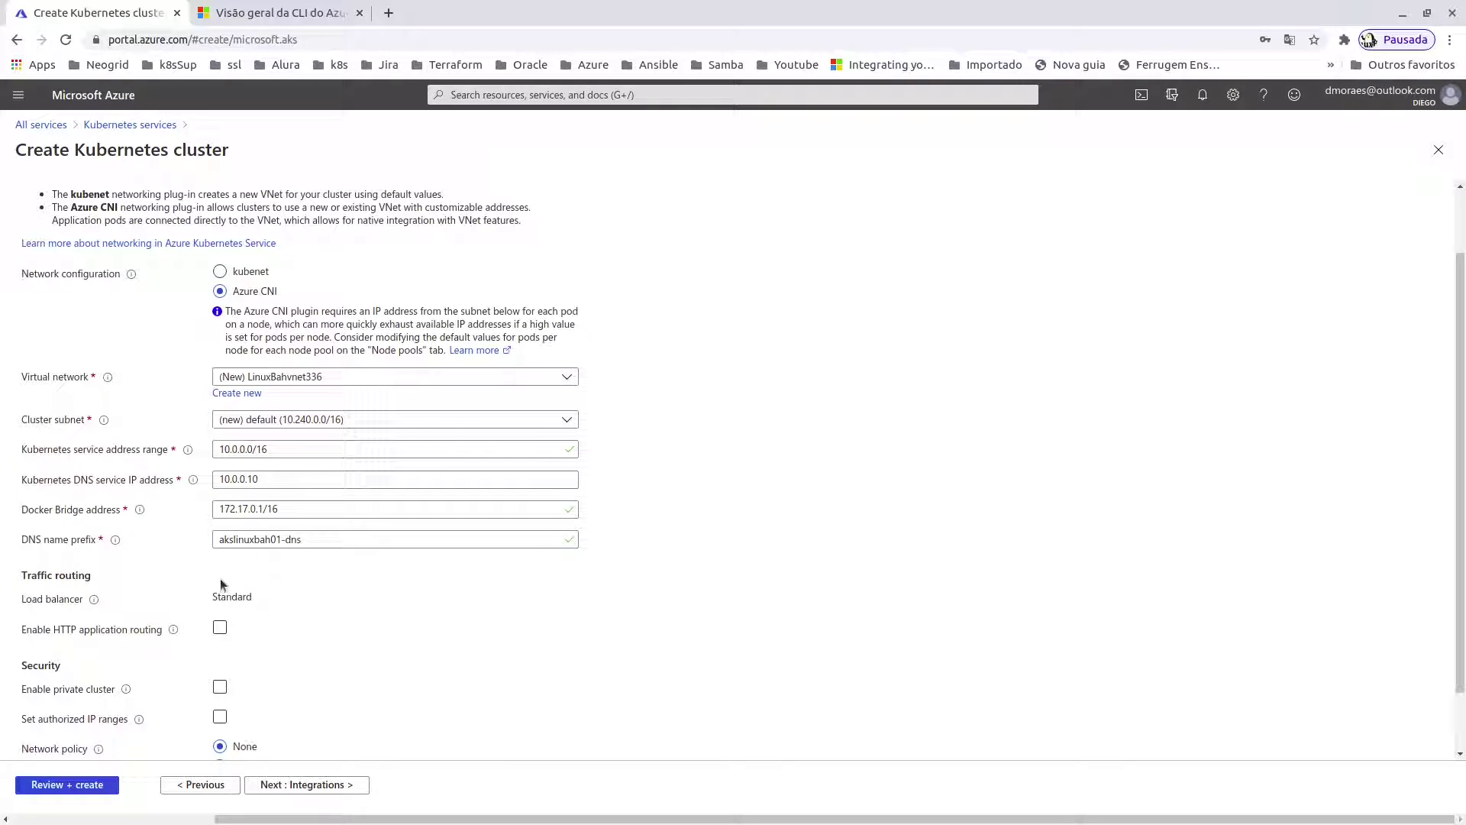
scroll(263, 628, "down", 2)
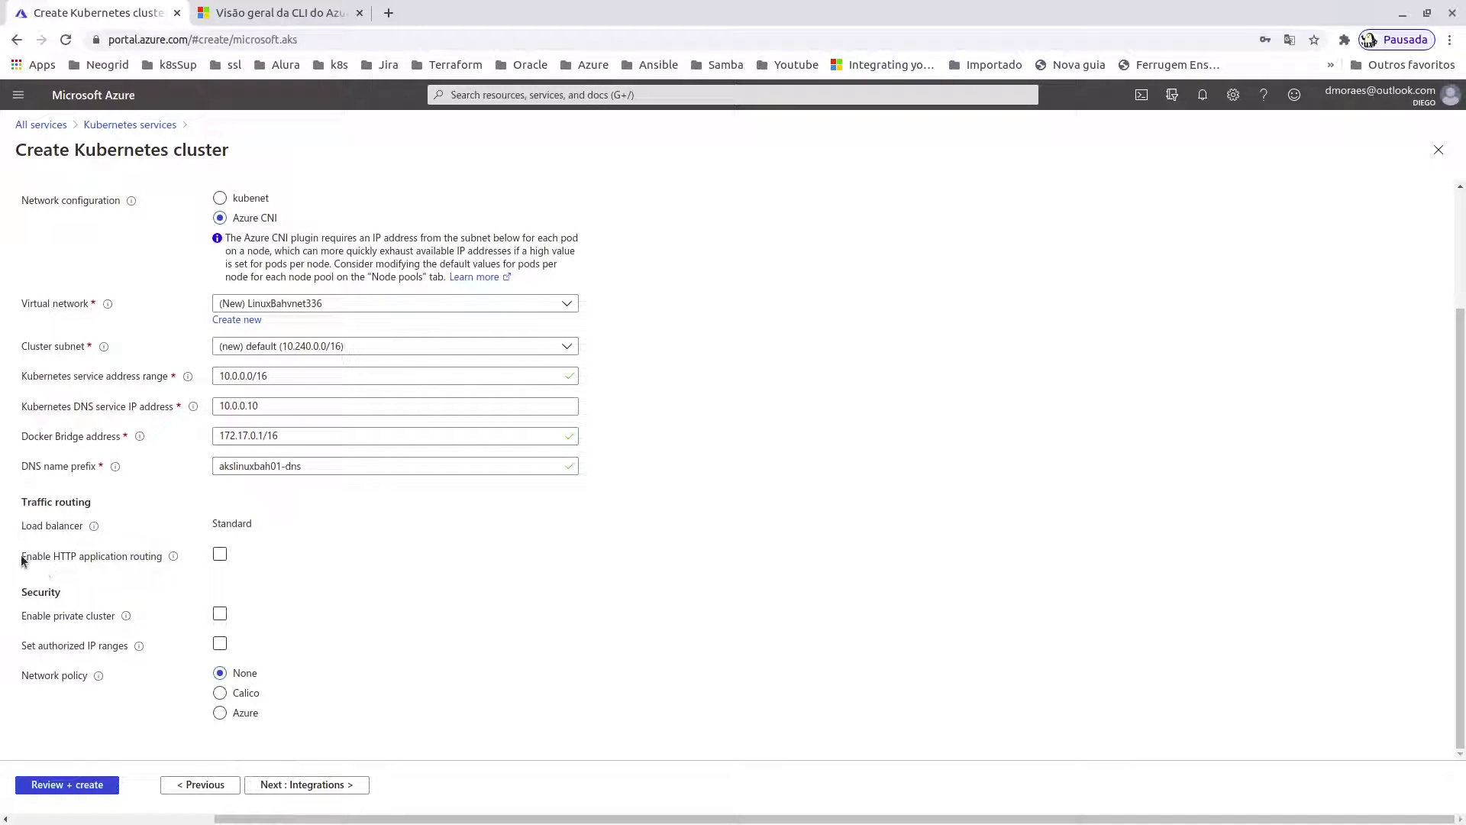
left_click(221, 558)
- Move past Integrations, leaving container monitoring enabled, to the empty Tags step
left_click(353, 786)
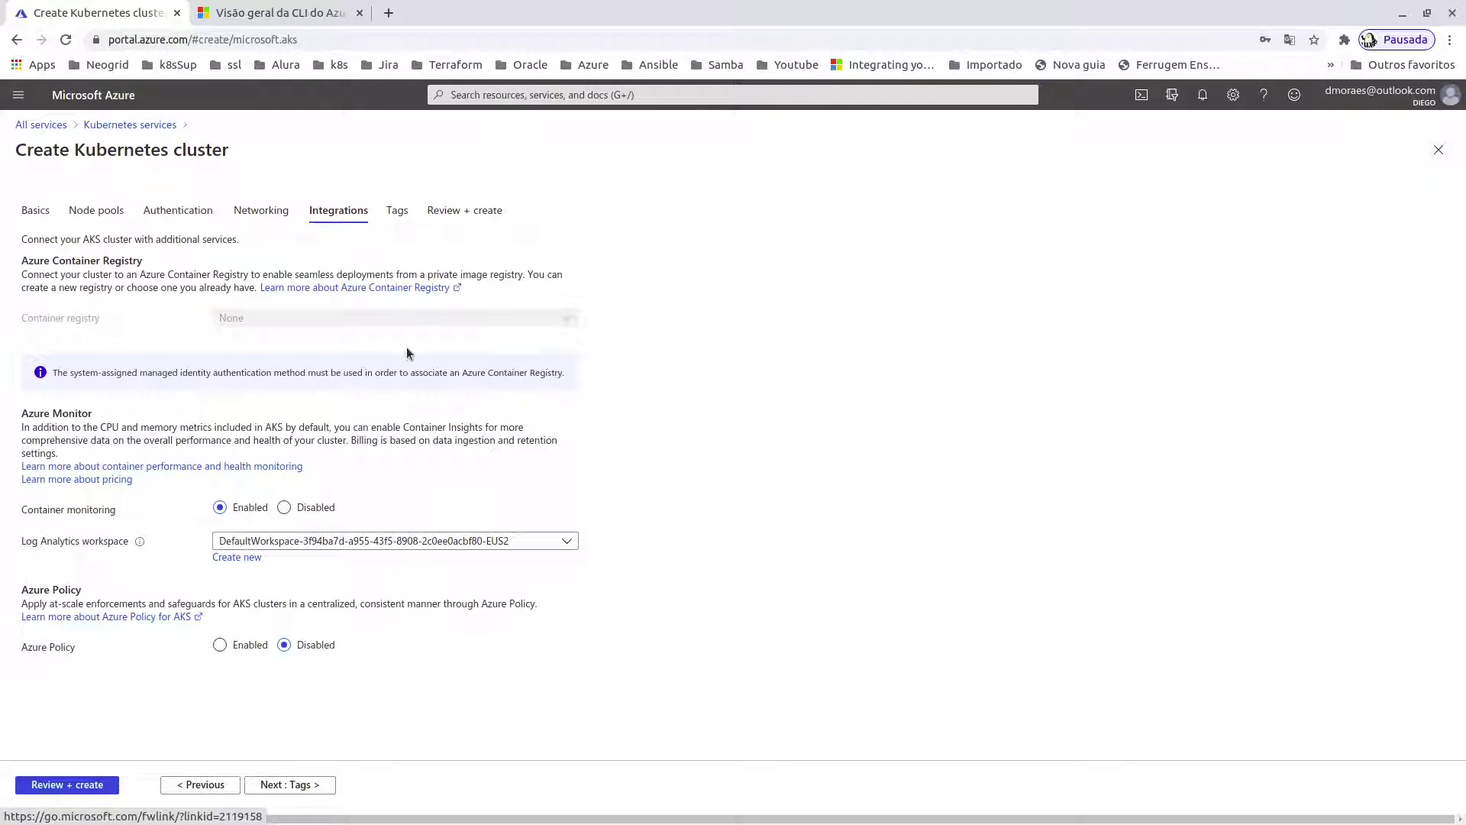
left_click(283, 783)
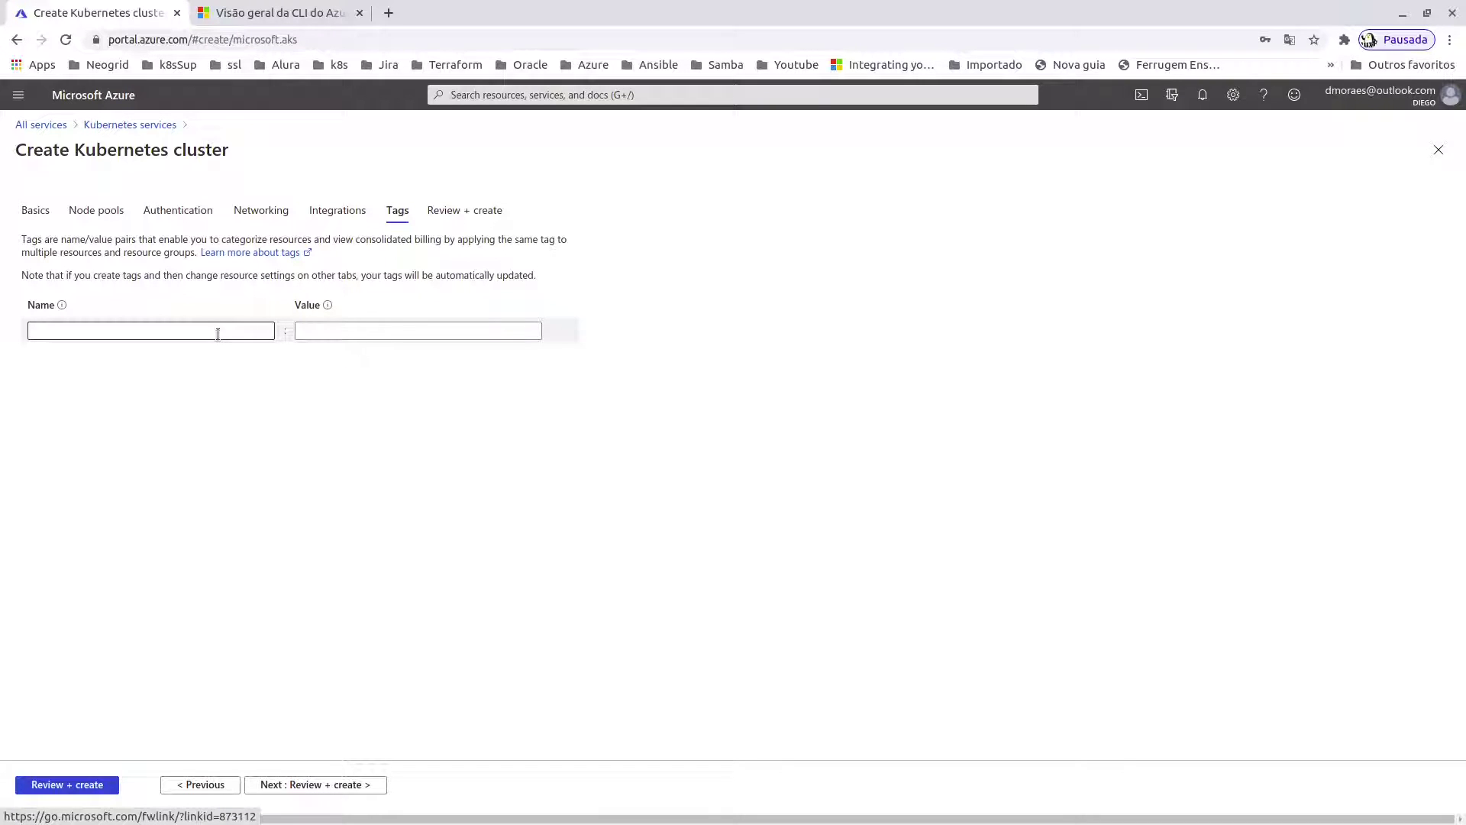
- Tag the cluster with application = appx and proceed to the Review + create summary
left_click(217, 334)
type("apl")
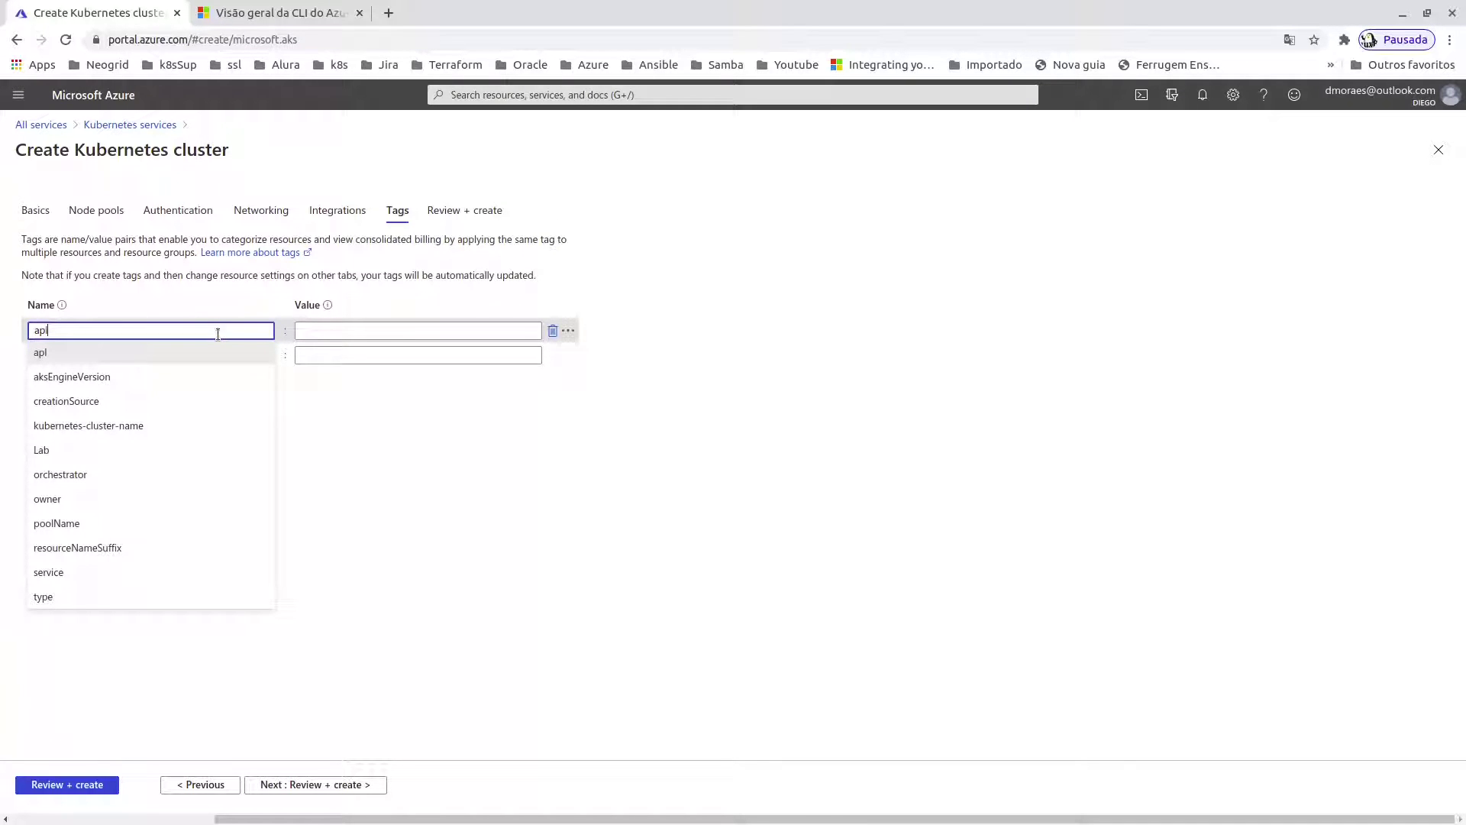
type("i")
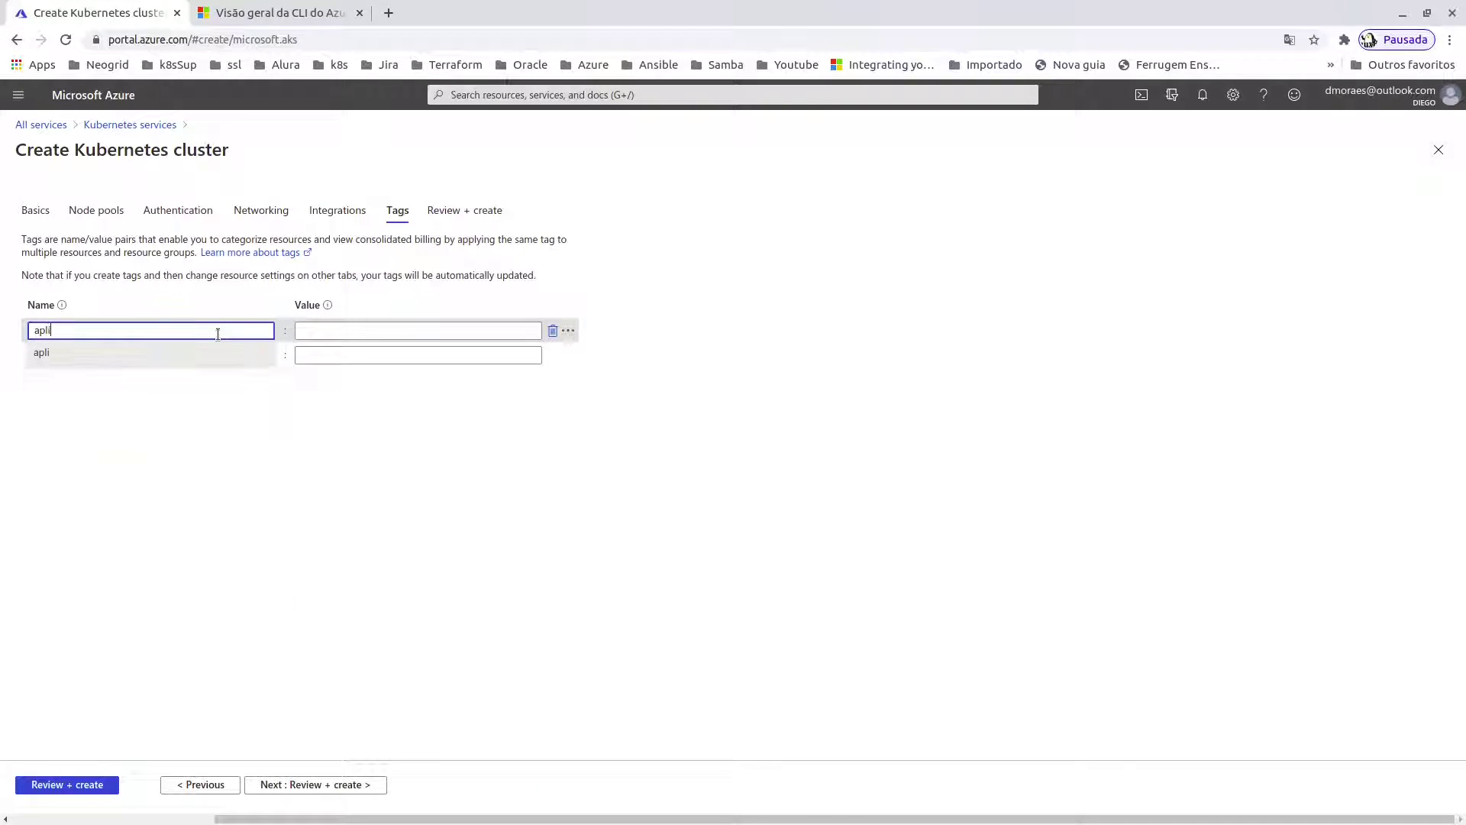
type("catio")
type("p")
left_click(398, 330)
type("appx")
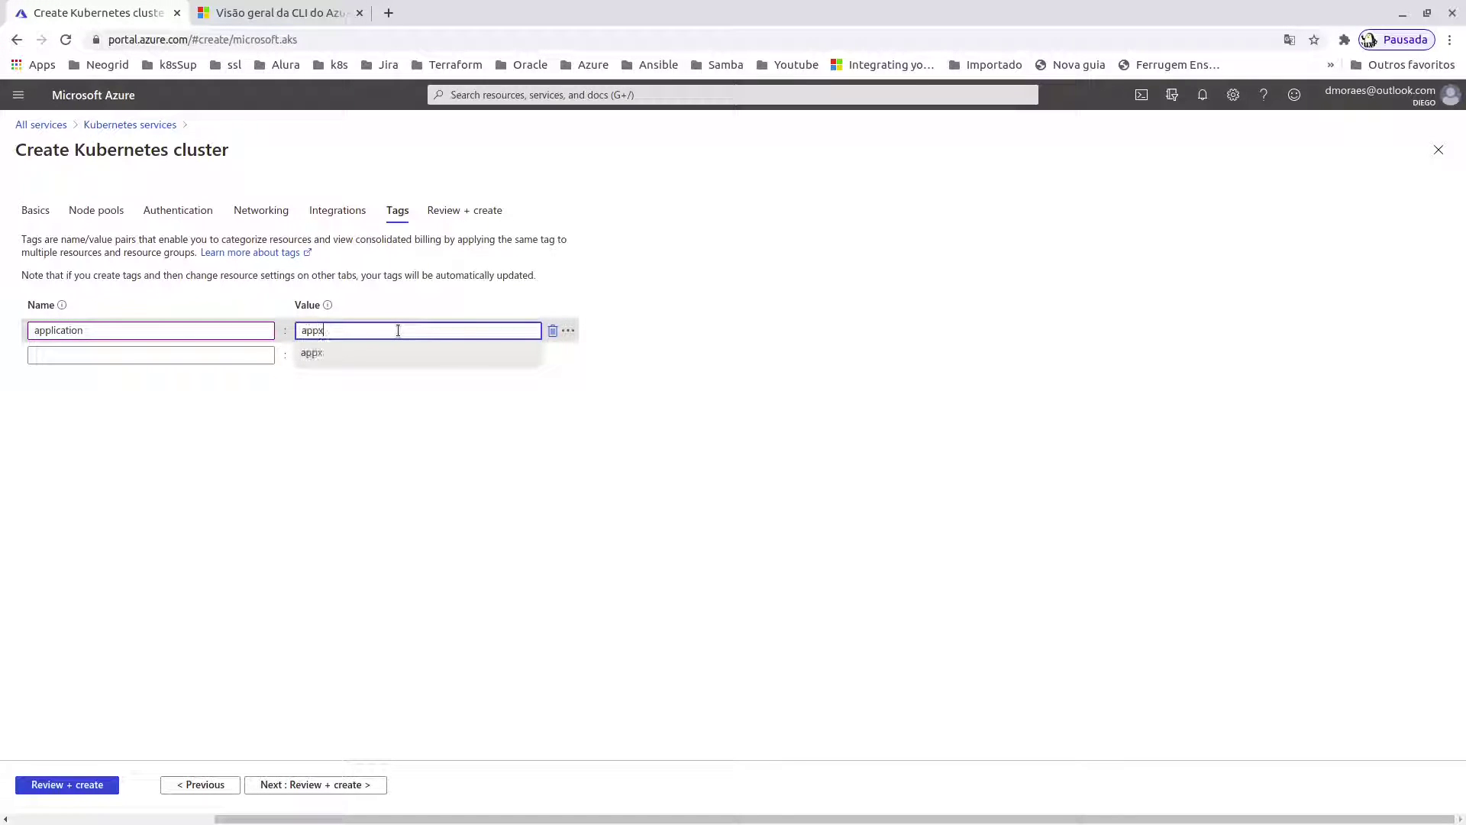
left_click(600, 449)
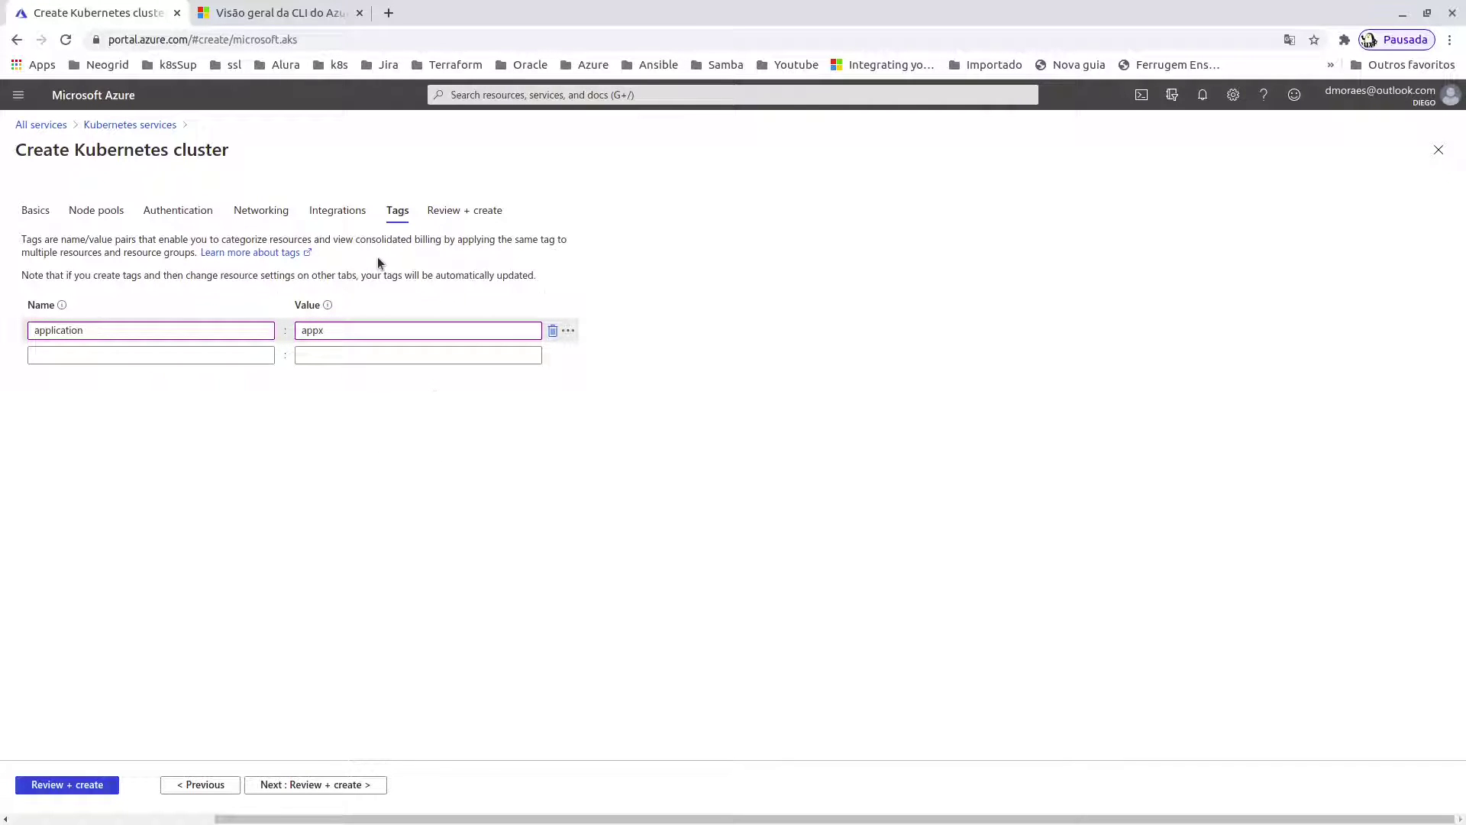
left_click(306, 787)
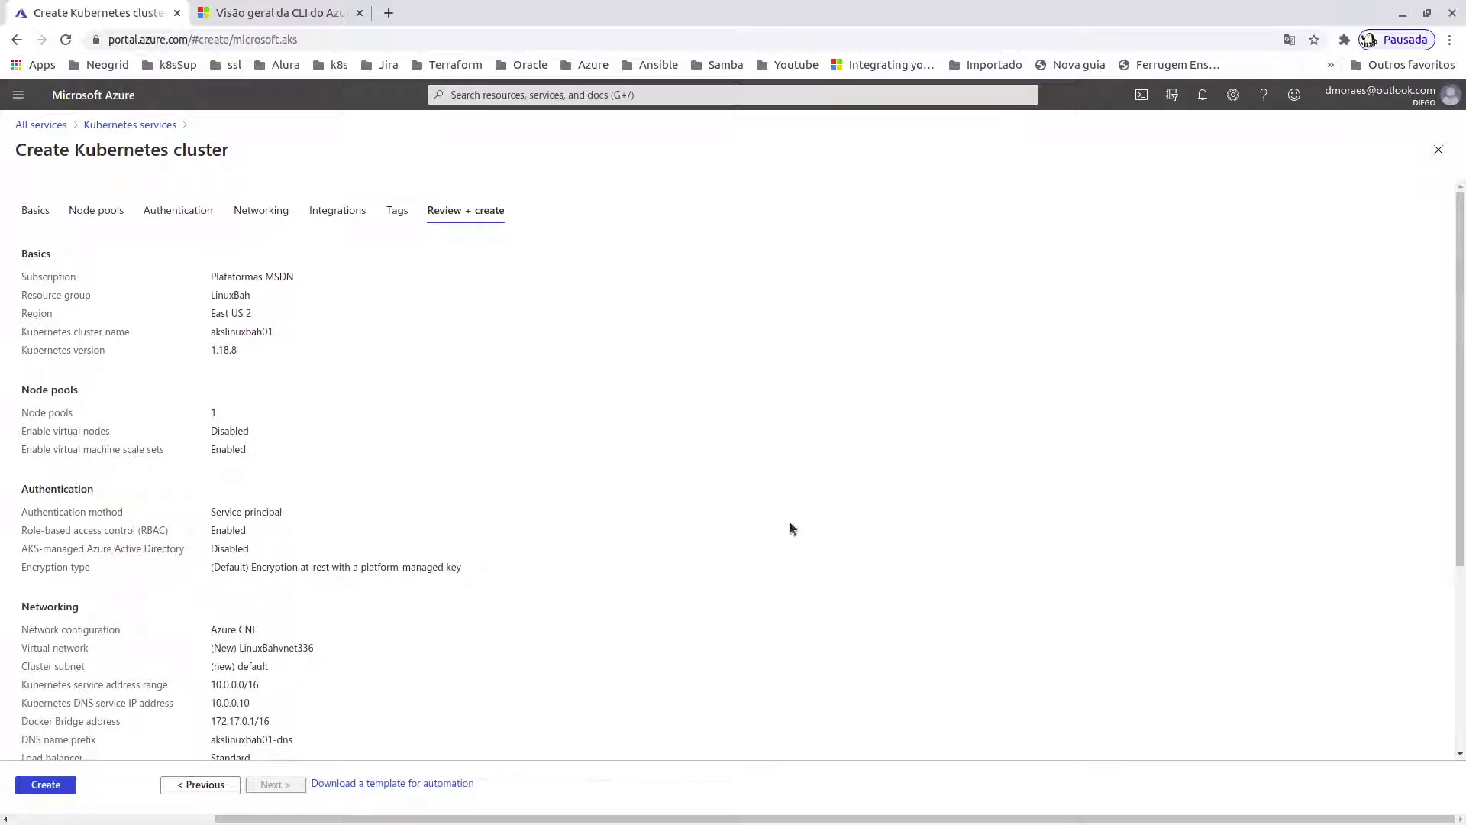
- Confirm validation passed and the application : appx tag is listed, then submit the cluster creation
left_click(46, 784)
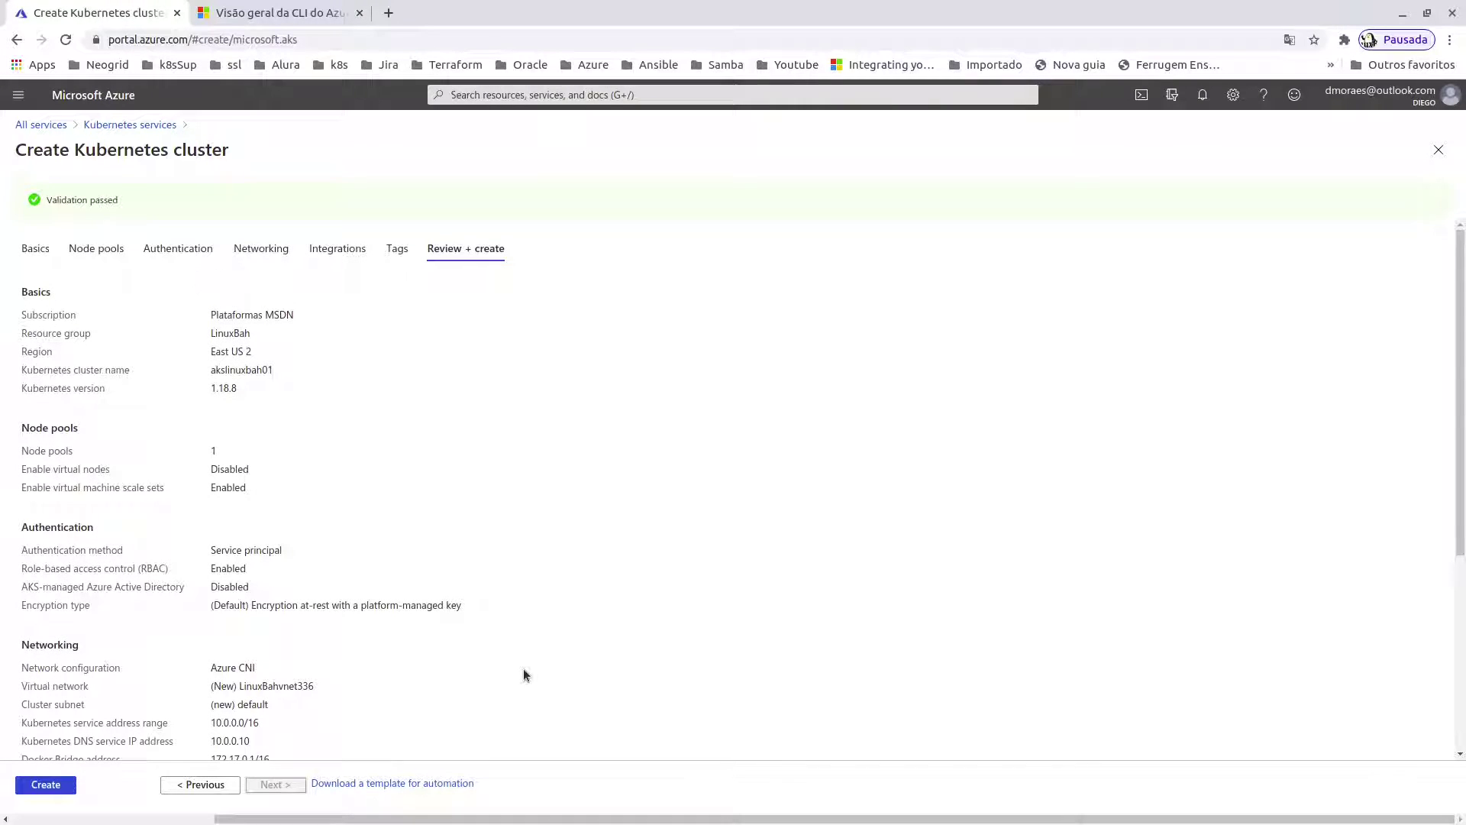
scroll(308, 632, "down", 4)
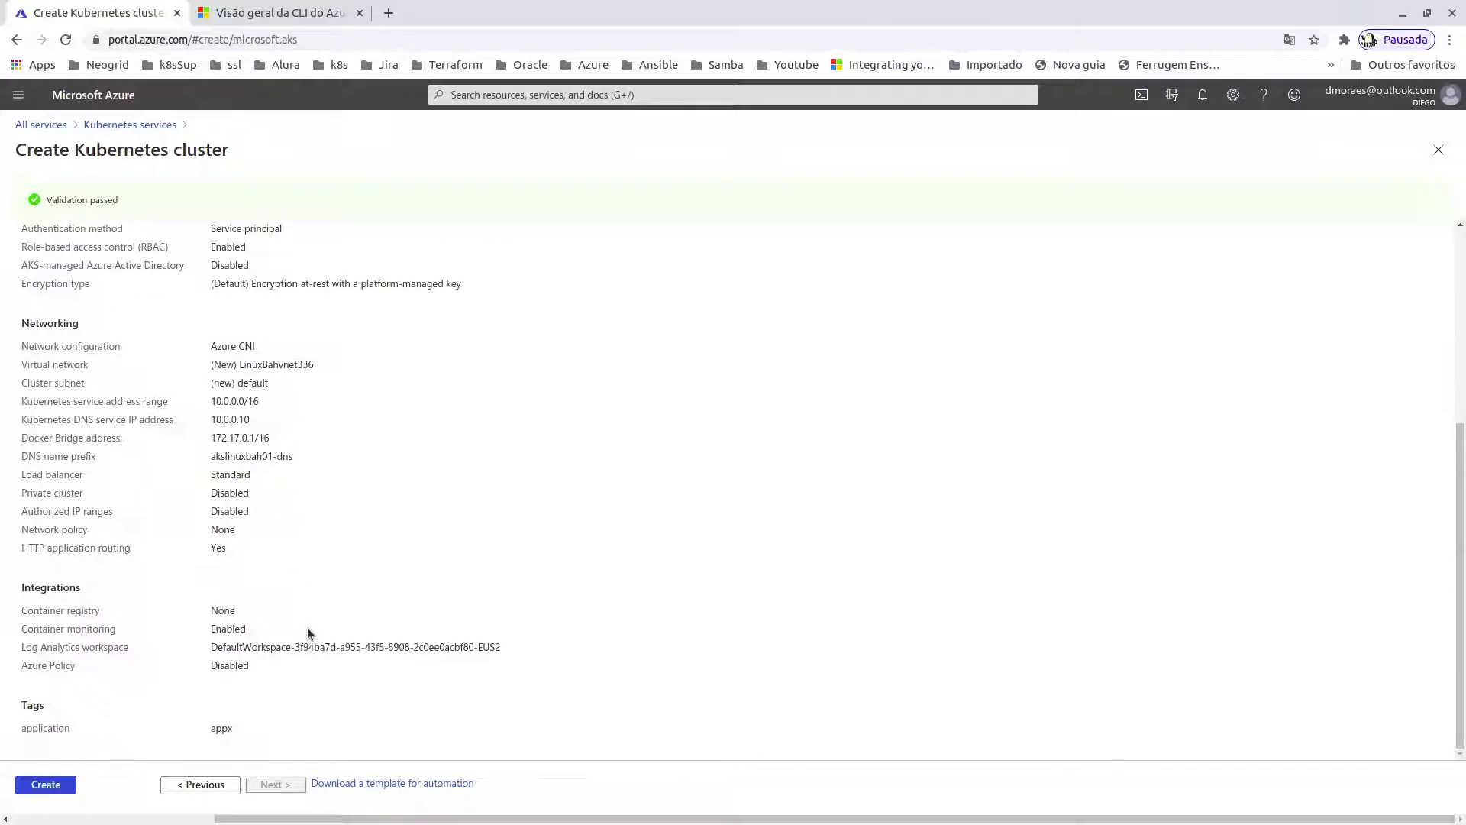
left_click(65, 787)
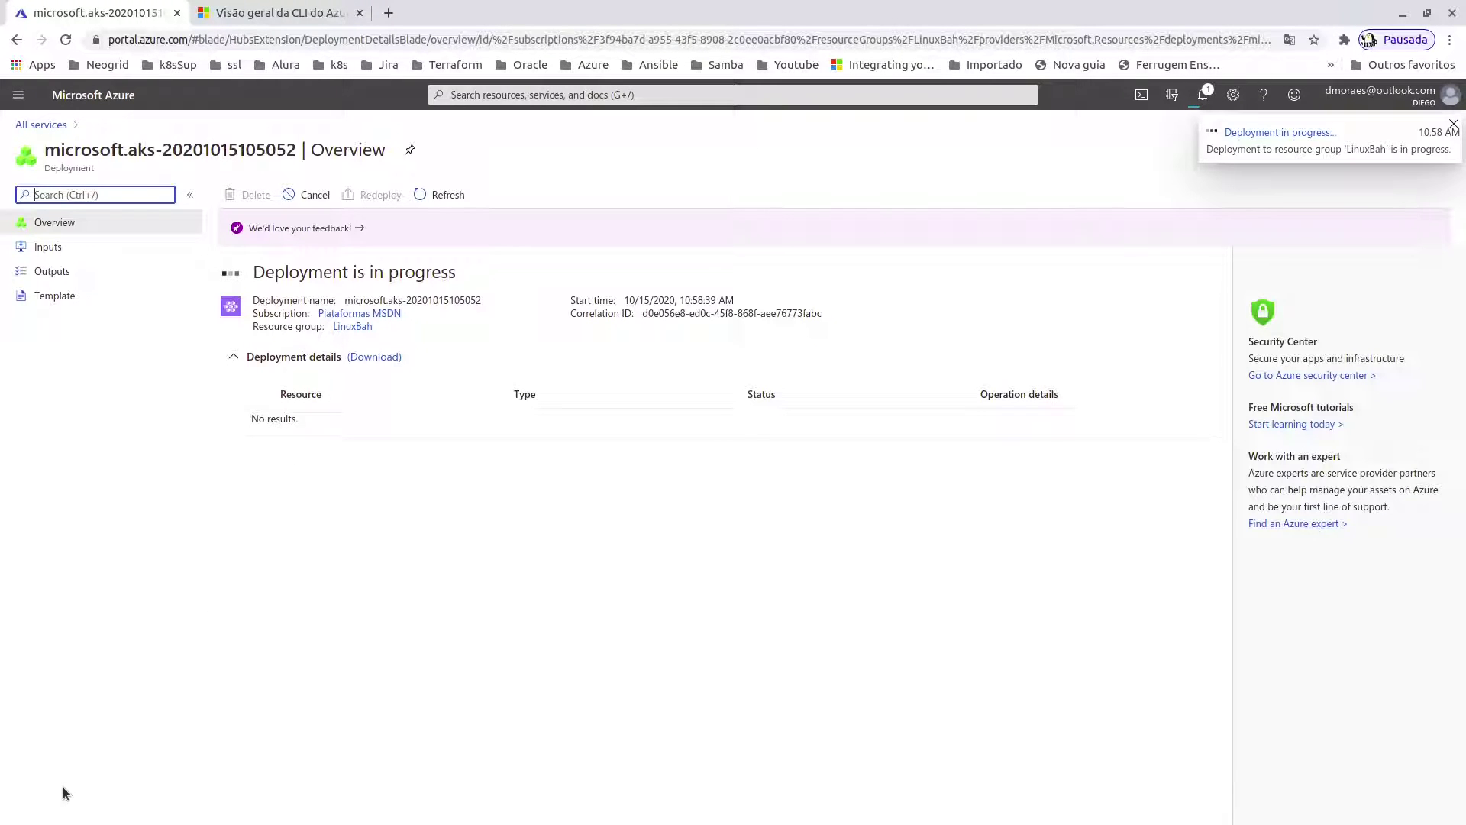
left_click(1203, 93)
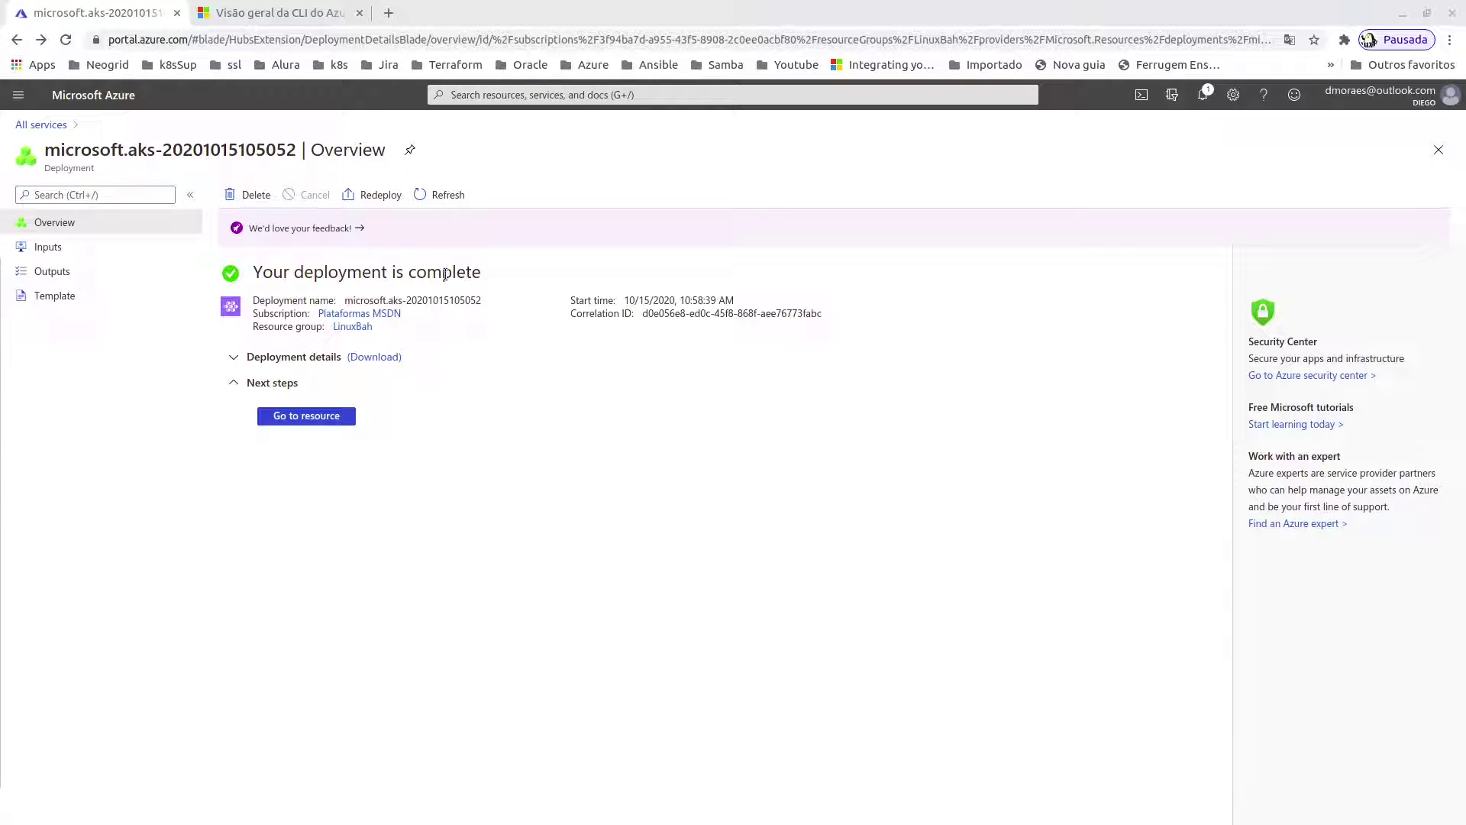
- Review the operation details of each deployed resource, including LinuxBahvnet336 and akslinuxbah01
left_click_drag(483, 275, 255, 272)
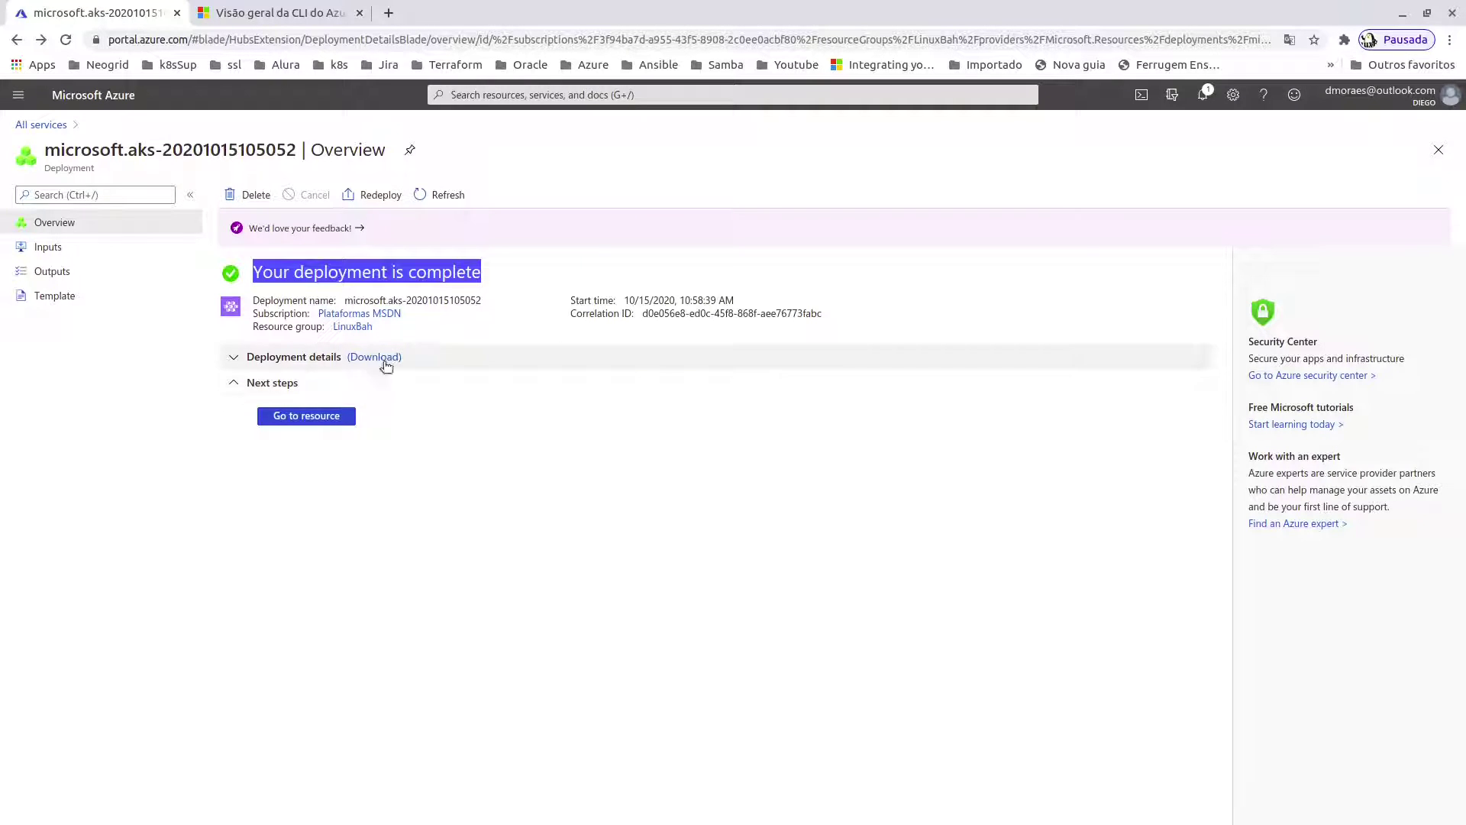
left_click(236, 357)
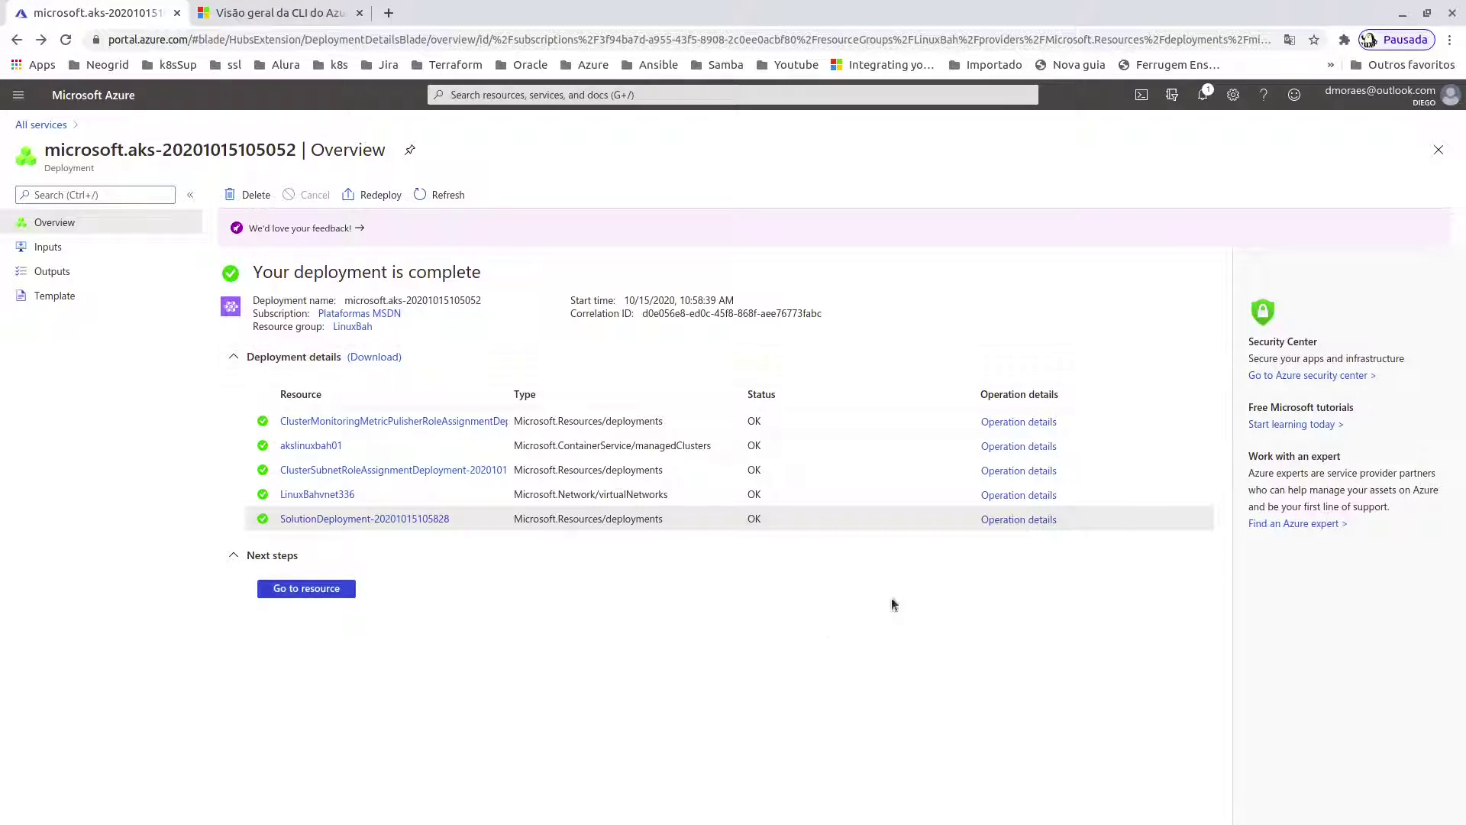
left_click(1039, 520)
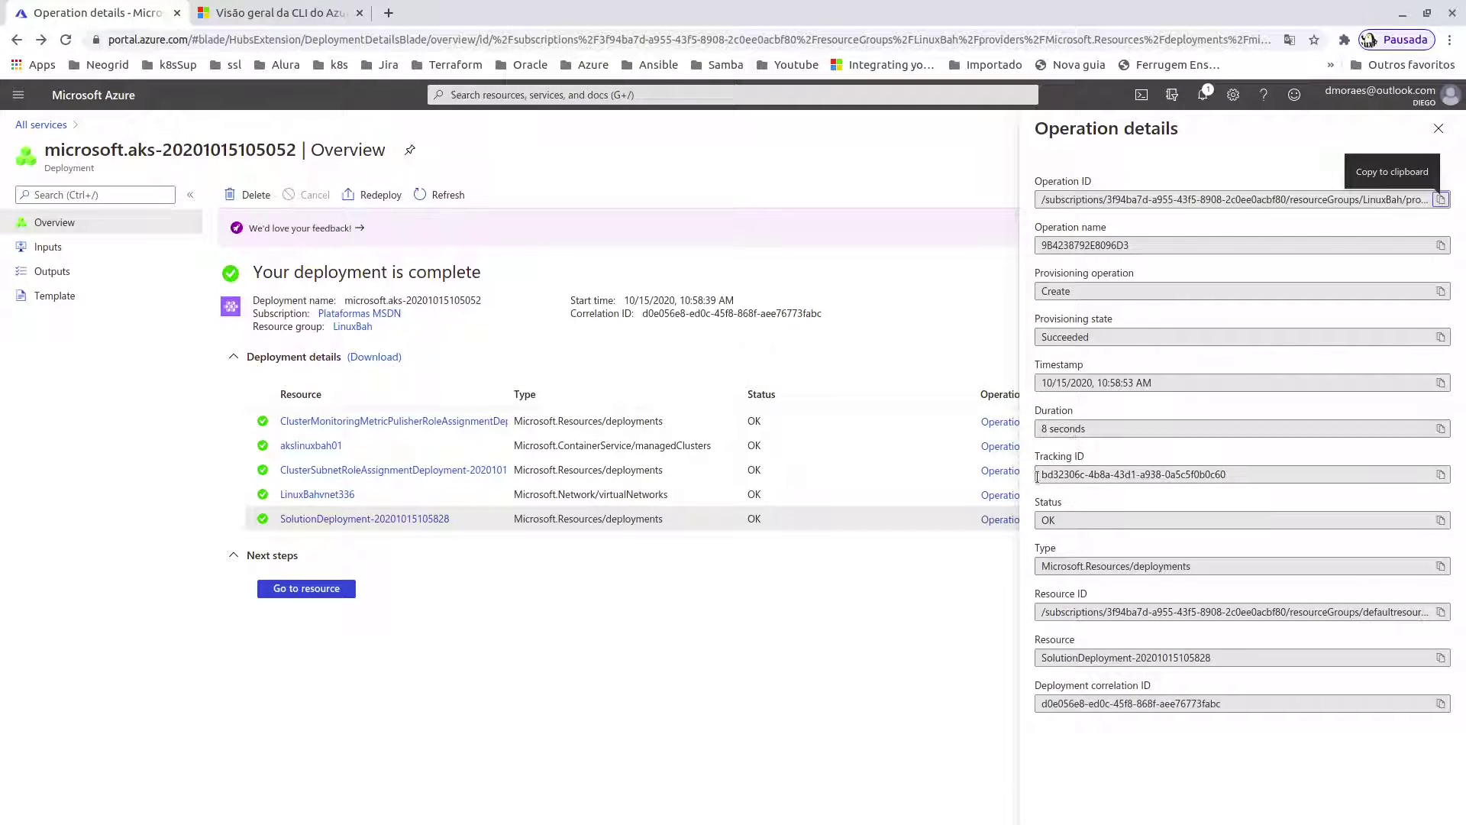
left_click(1003, 496)
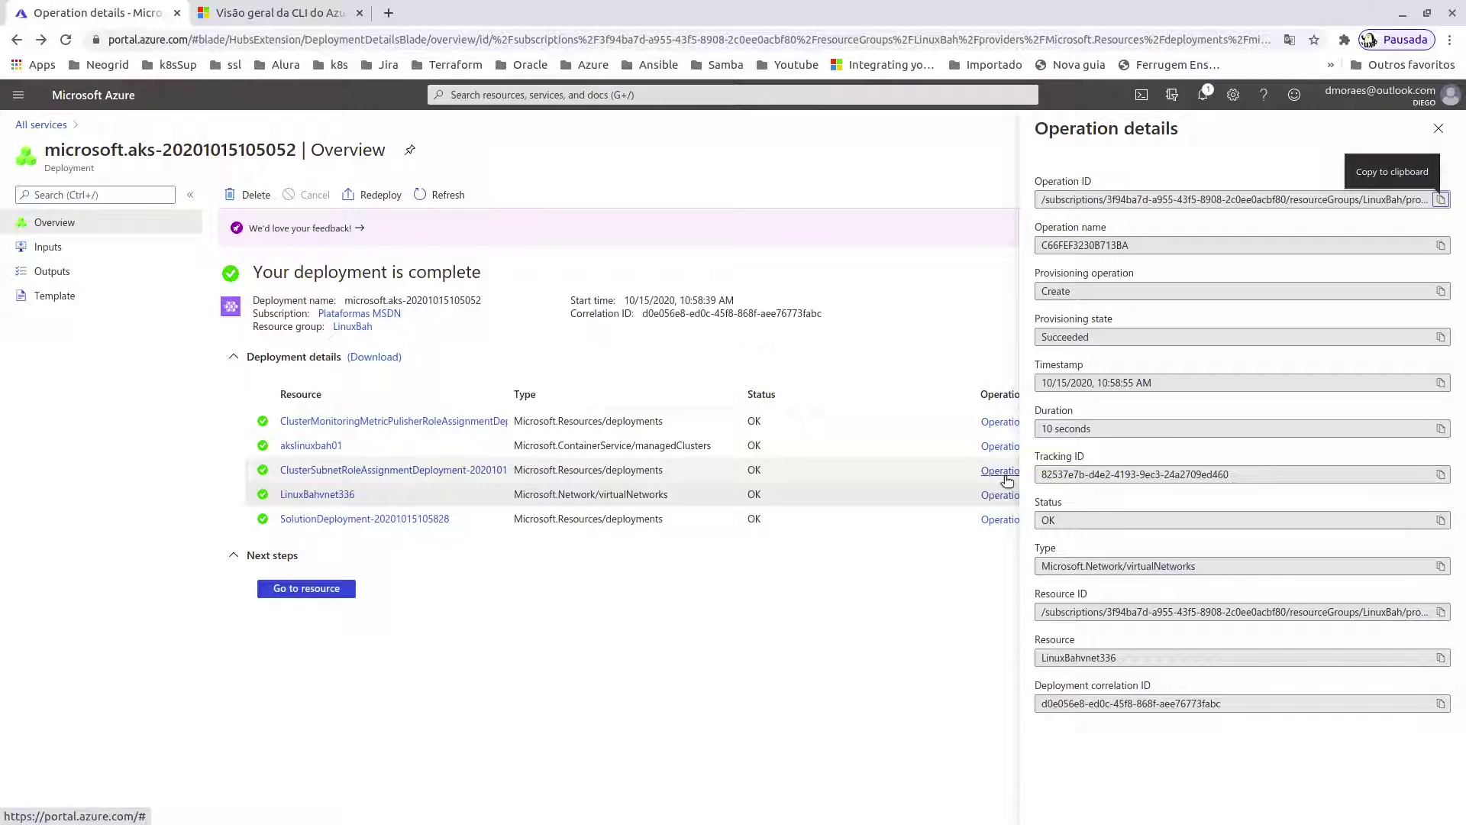
left_click(1003, 471)
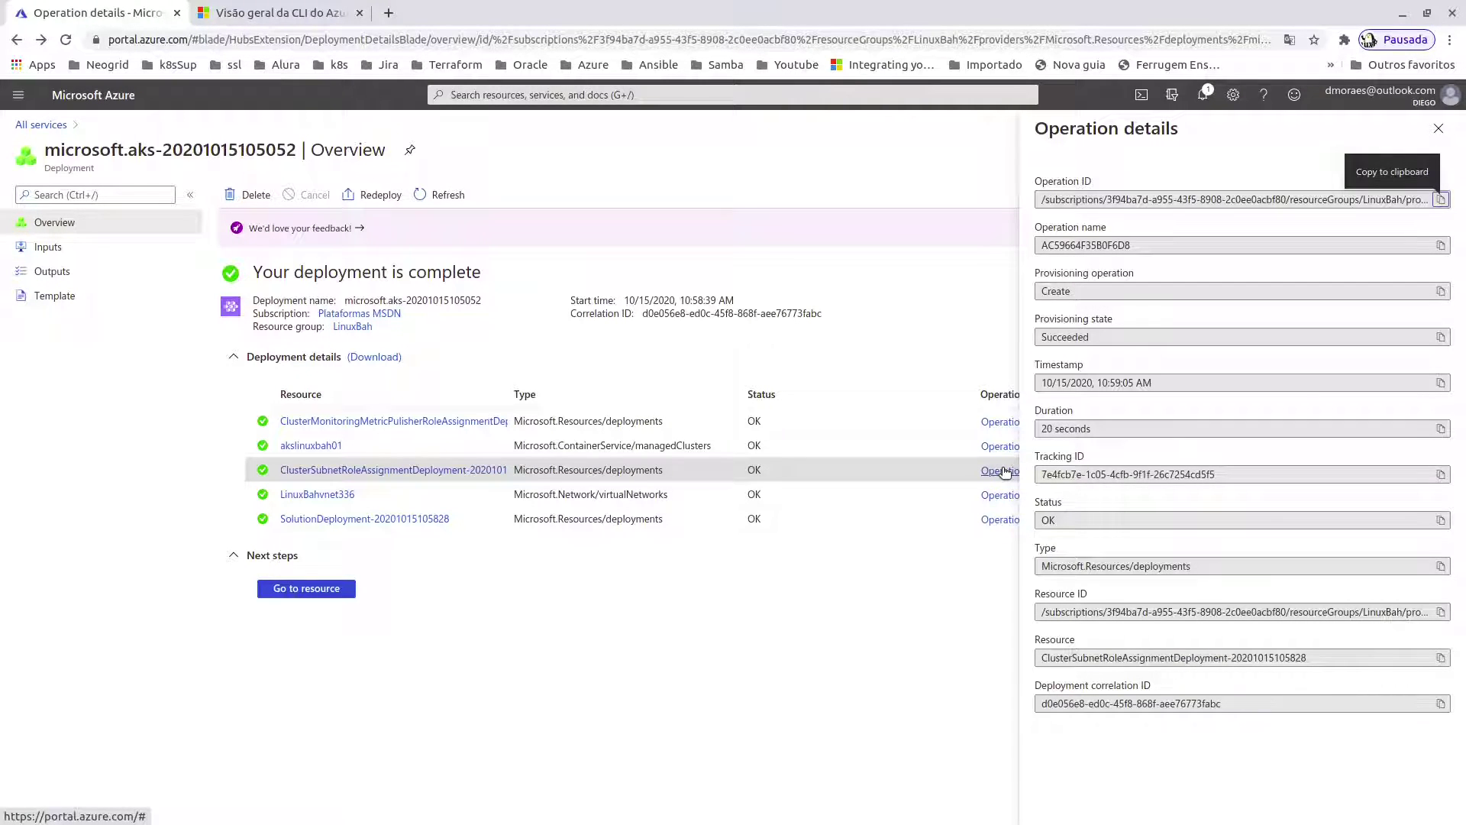
left_click(1000, 446)
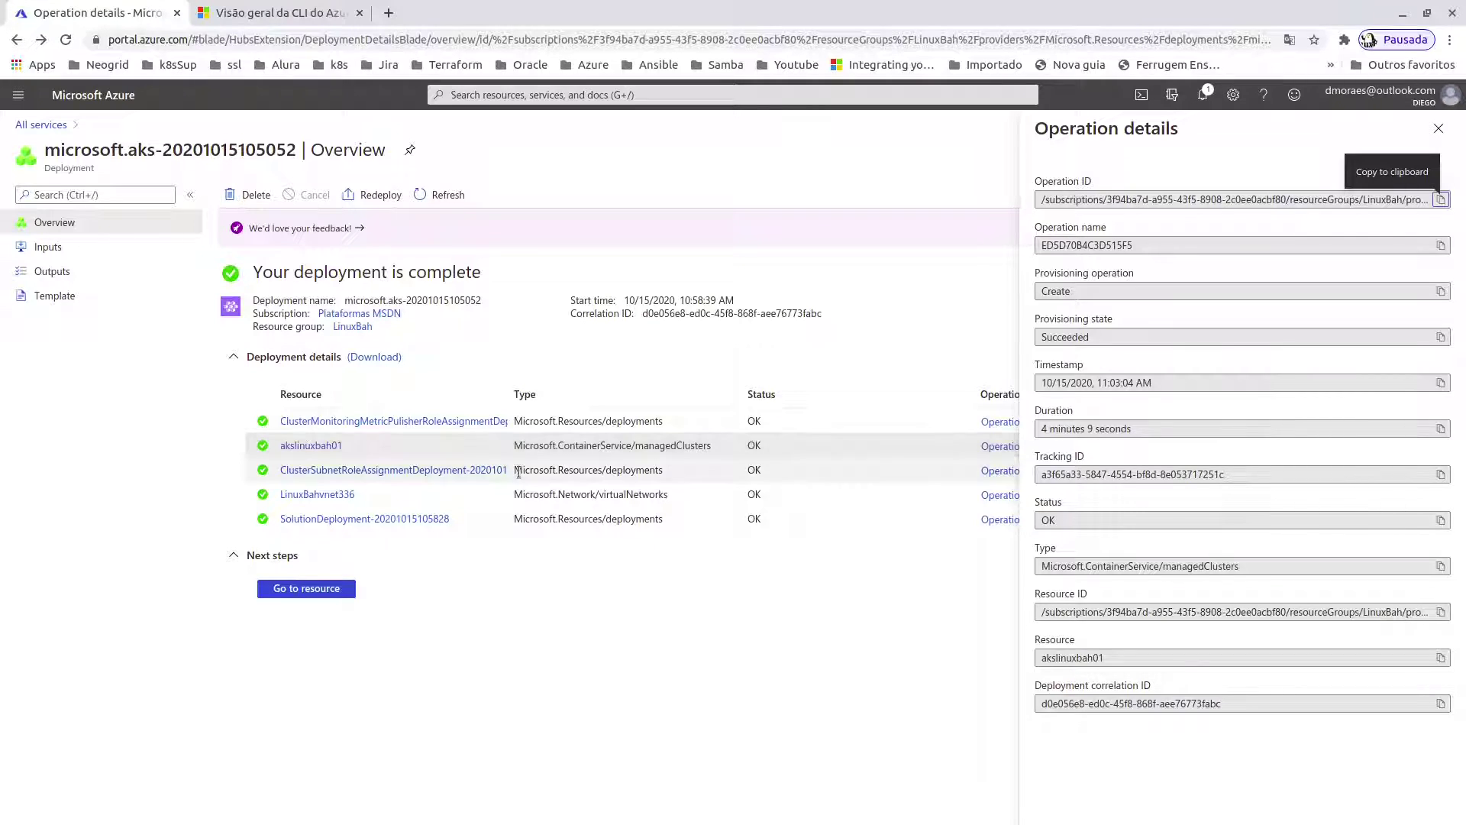
left_click(989, 422)
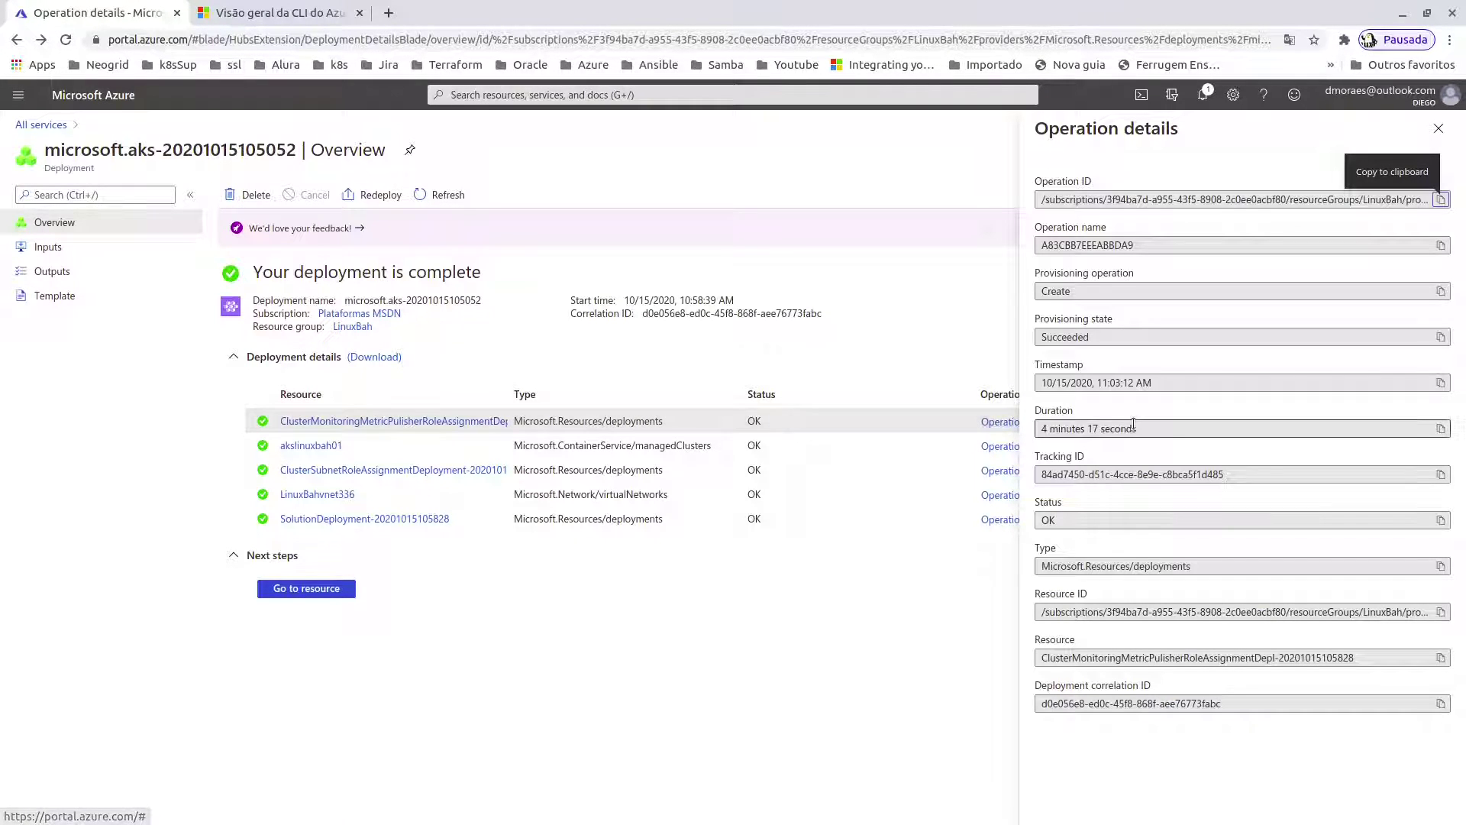
left_click(998, 447)
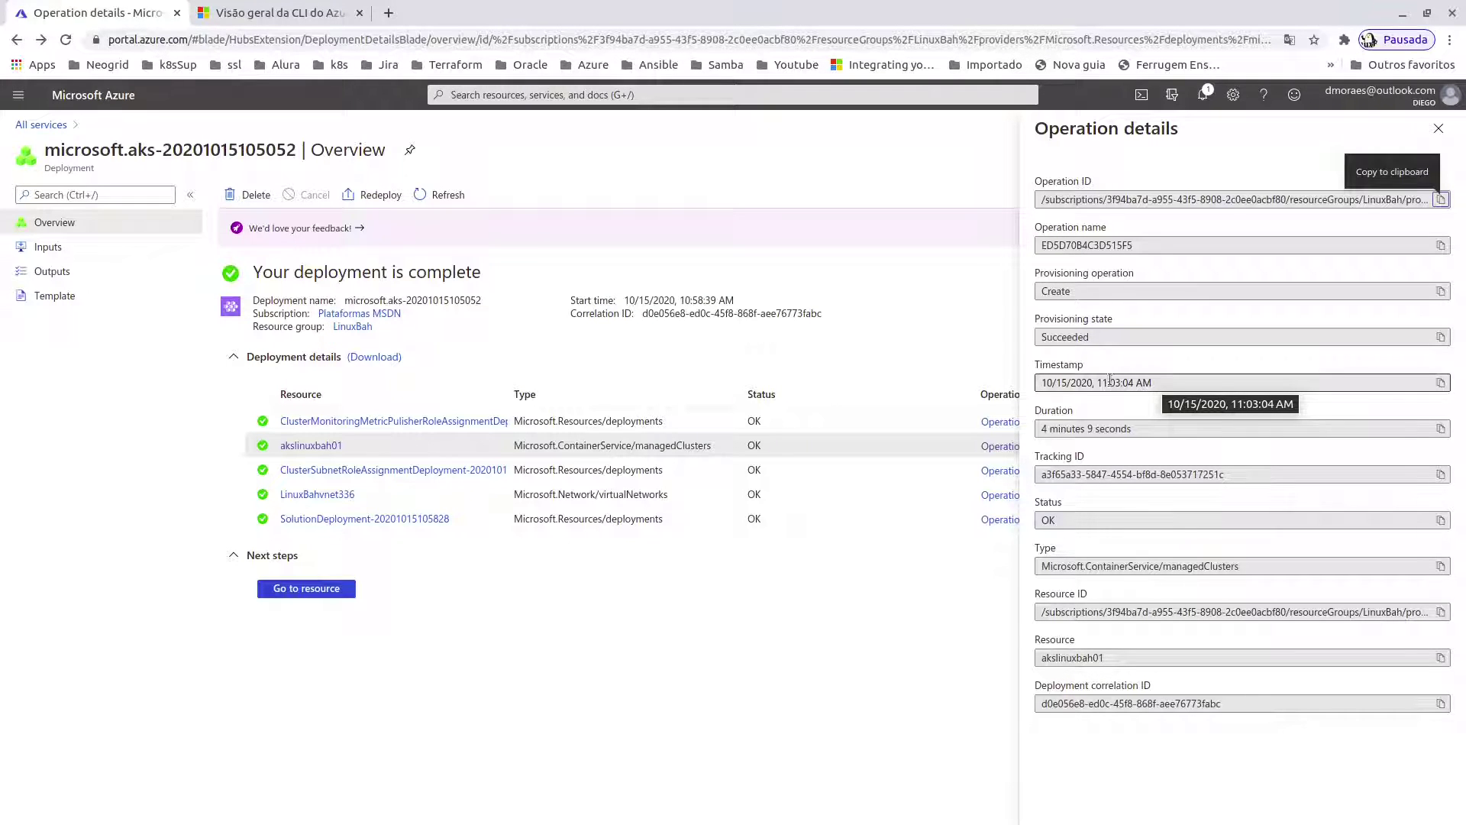
left_click(1002, 422)
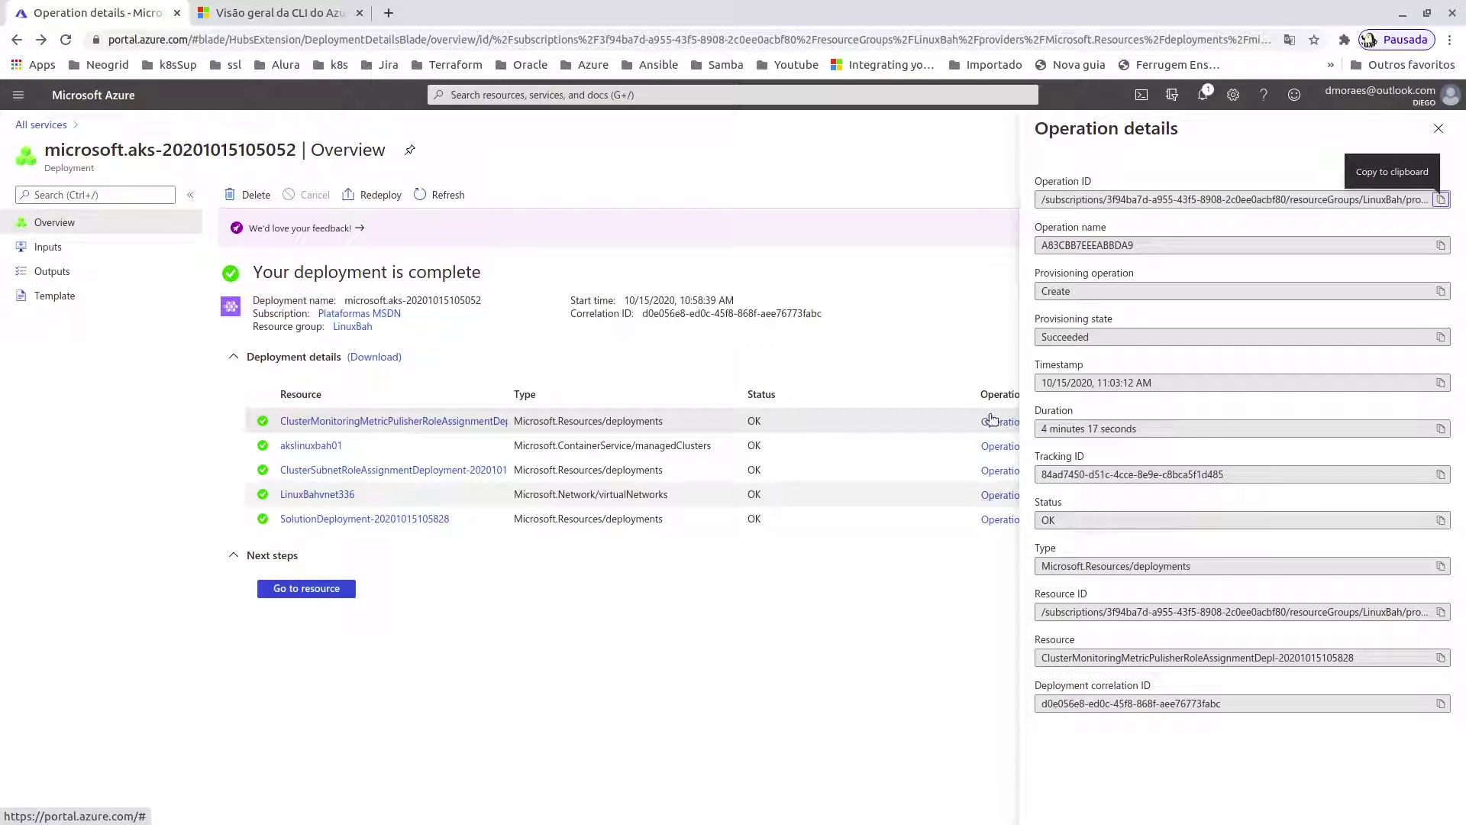
- Collapse the resource list, close the details panel and go to the akslinuxbah01 cluster
left_click(233, 359)
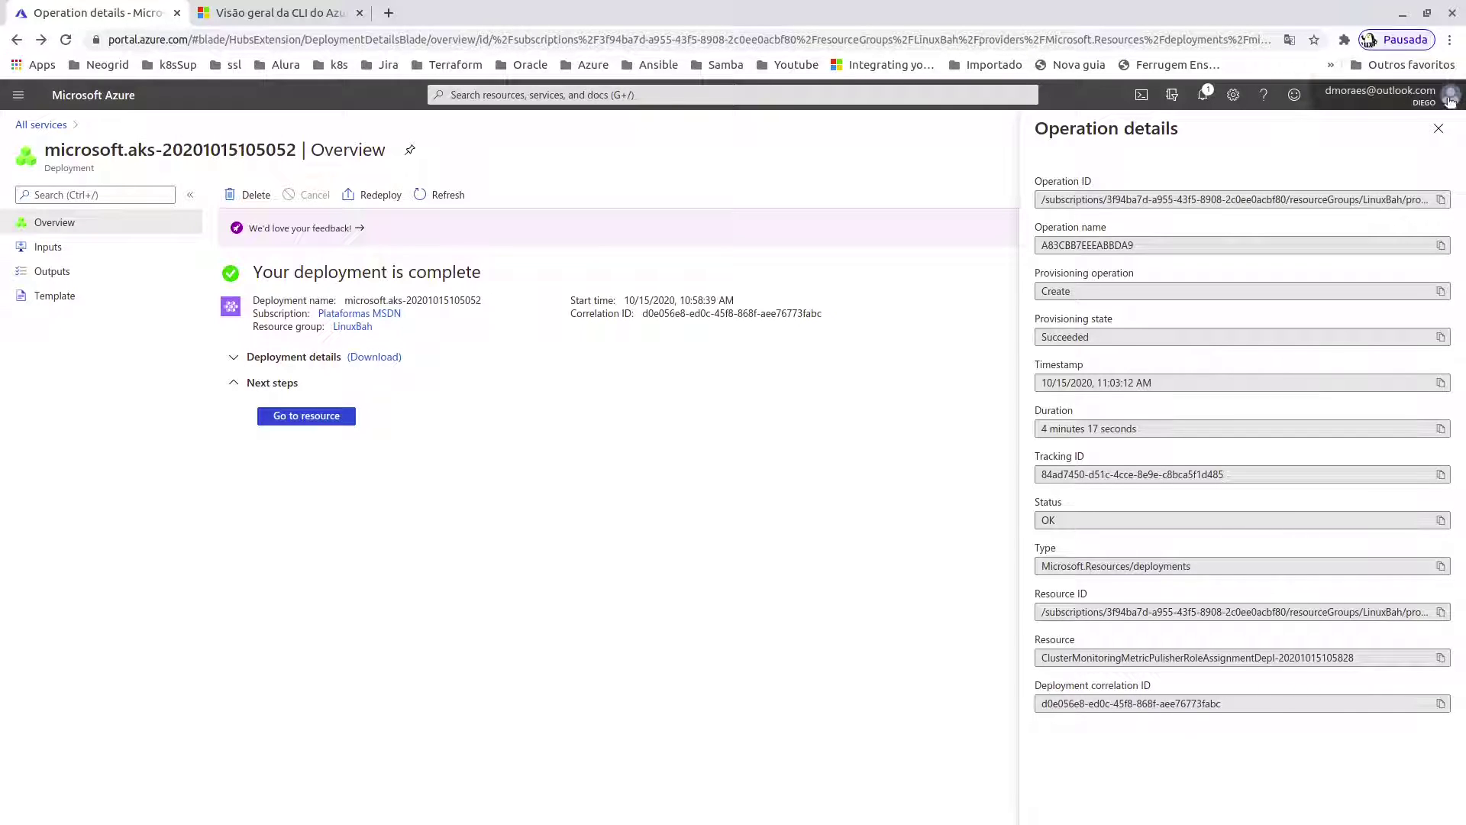
left_click(1438, 130)
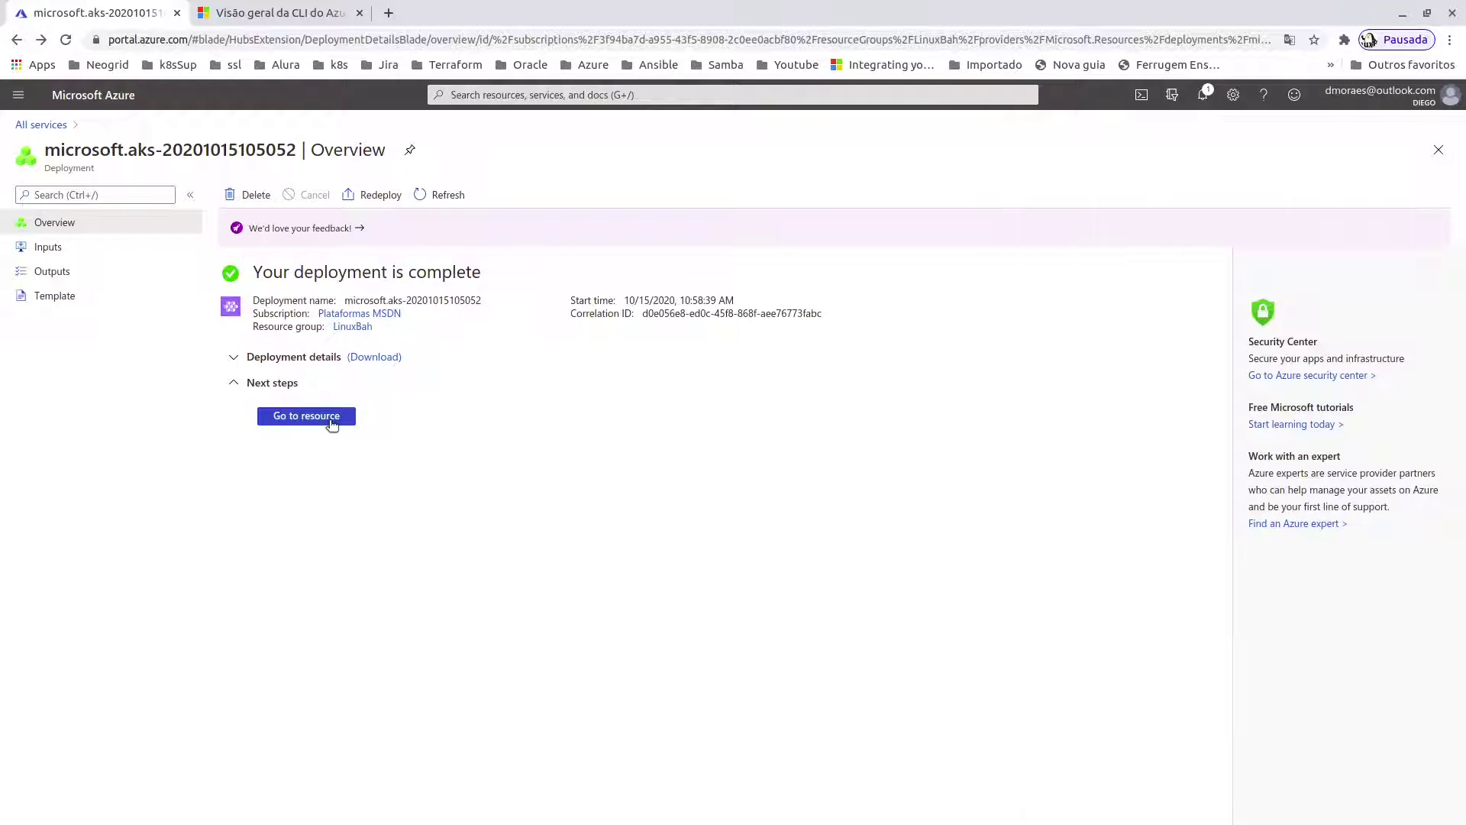
left_click(329, 420)
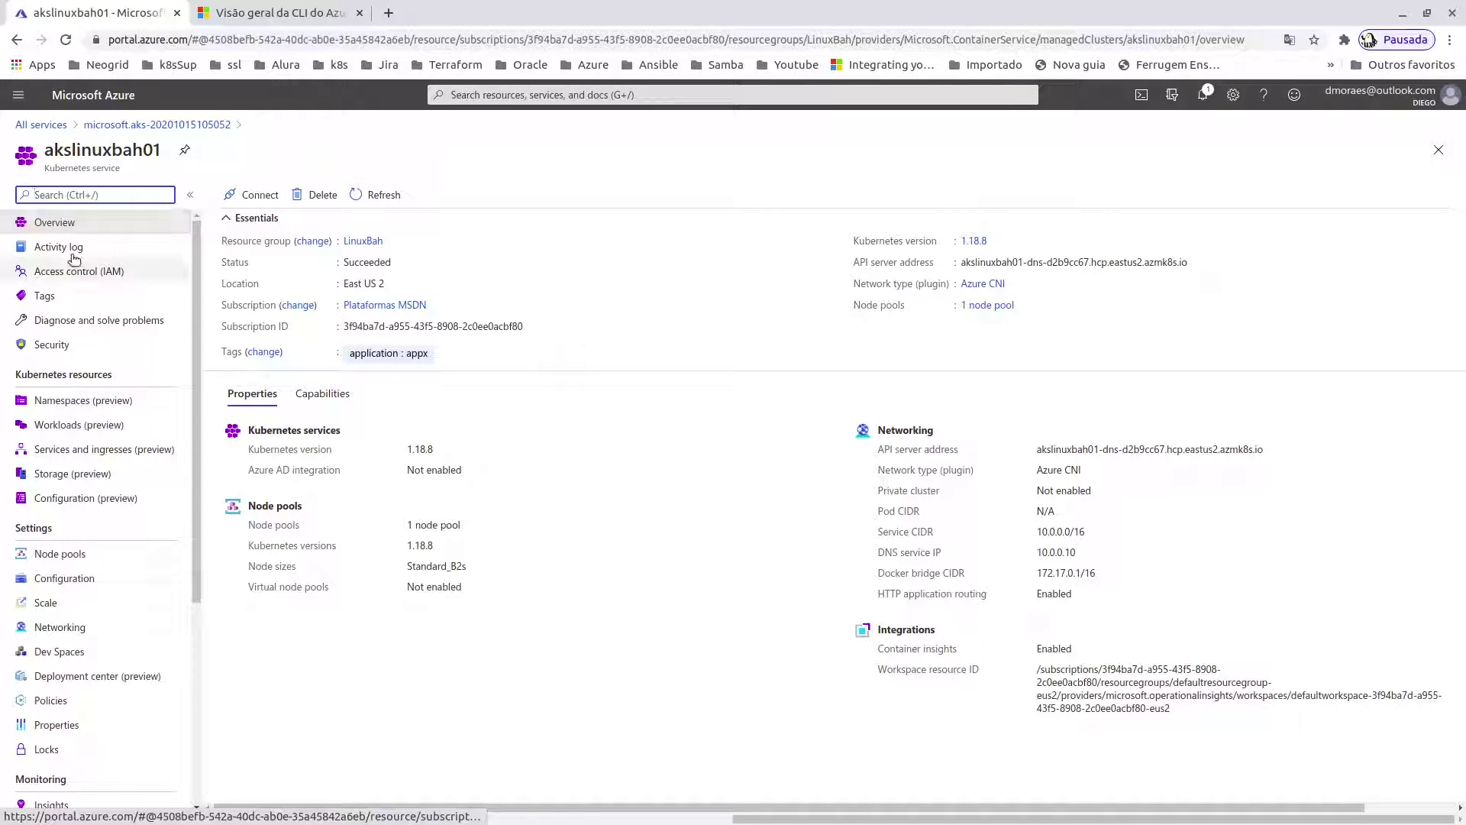
- Show the akslinuxbah01 Tags page listing application : appx
left_click(47, 296)
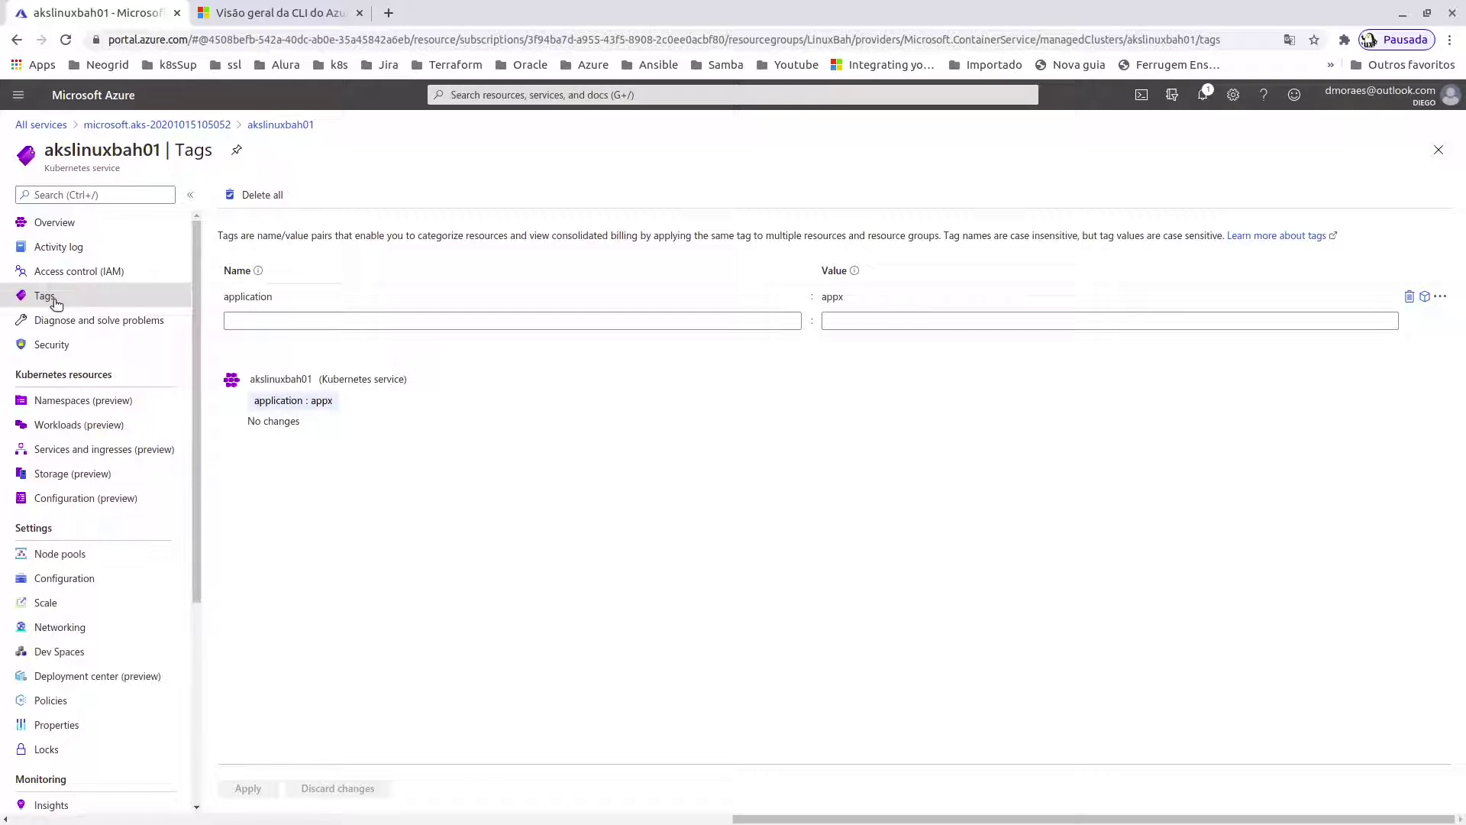
- Open the akslinuxbah01 Node pools list showing the single agentpool with 3 Standard_B2s nodes
scroll(103, 356, "down", 1)
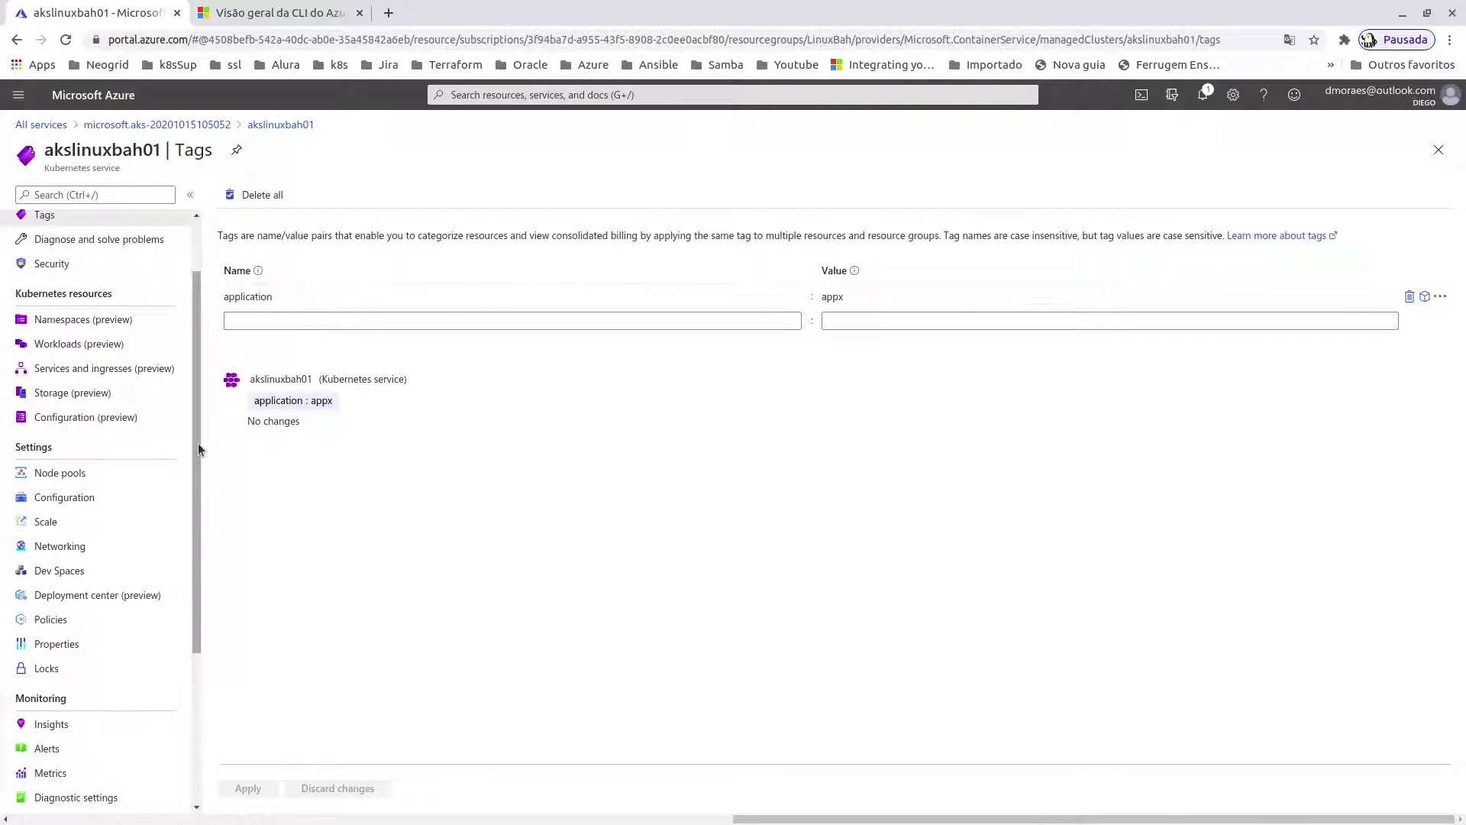
scroll(92, 442, "down", 1)
left_click(77, 435)
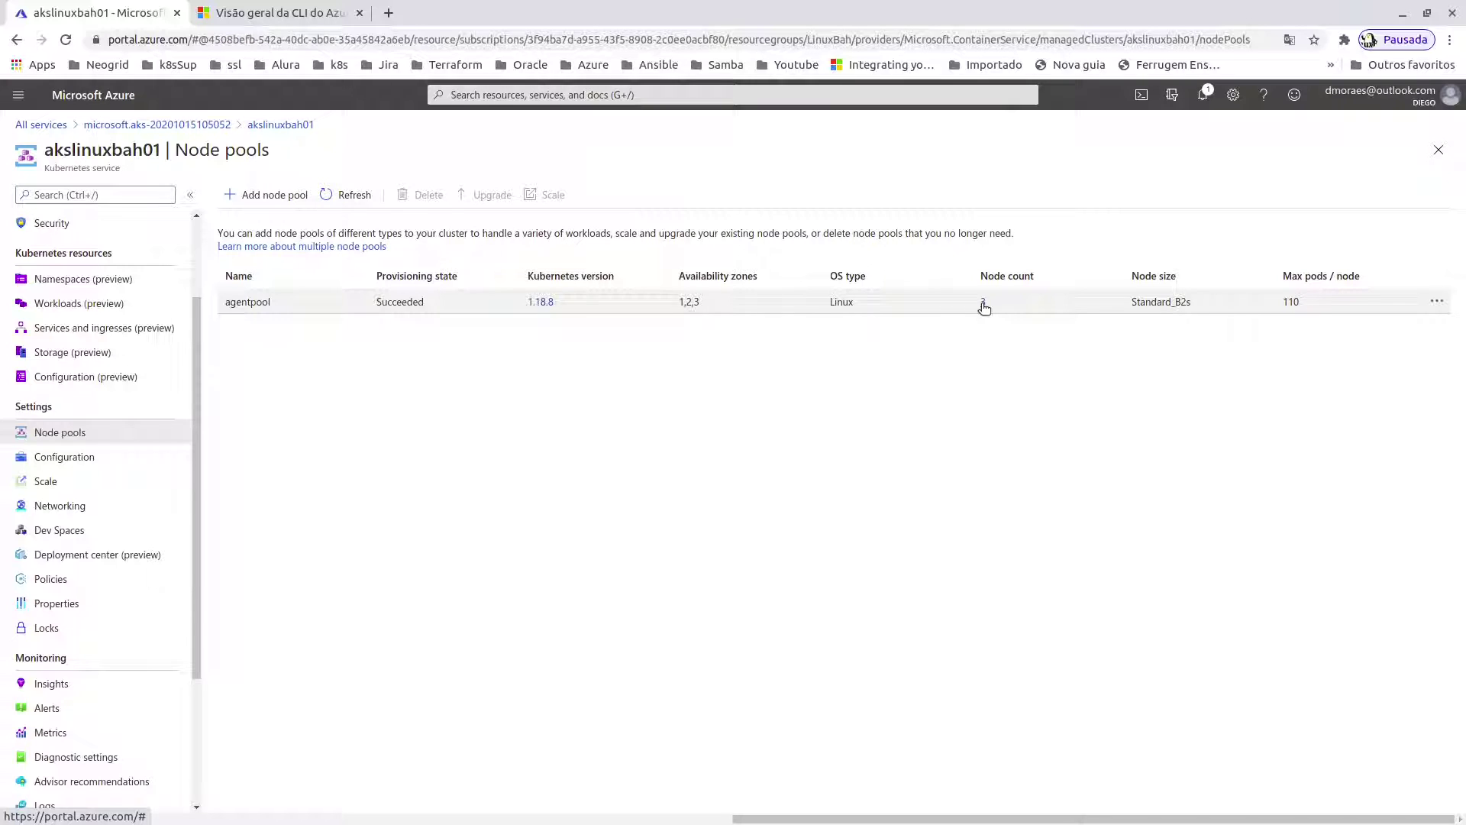
- Check agentpool's scale options without changing its 3 nodes, then open the cluster's Logs page
left_click(984, 303)
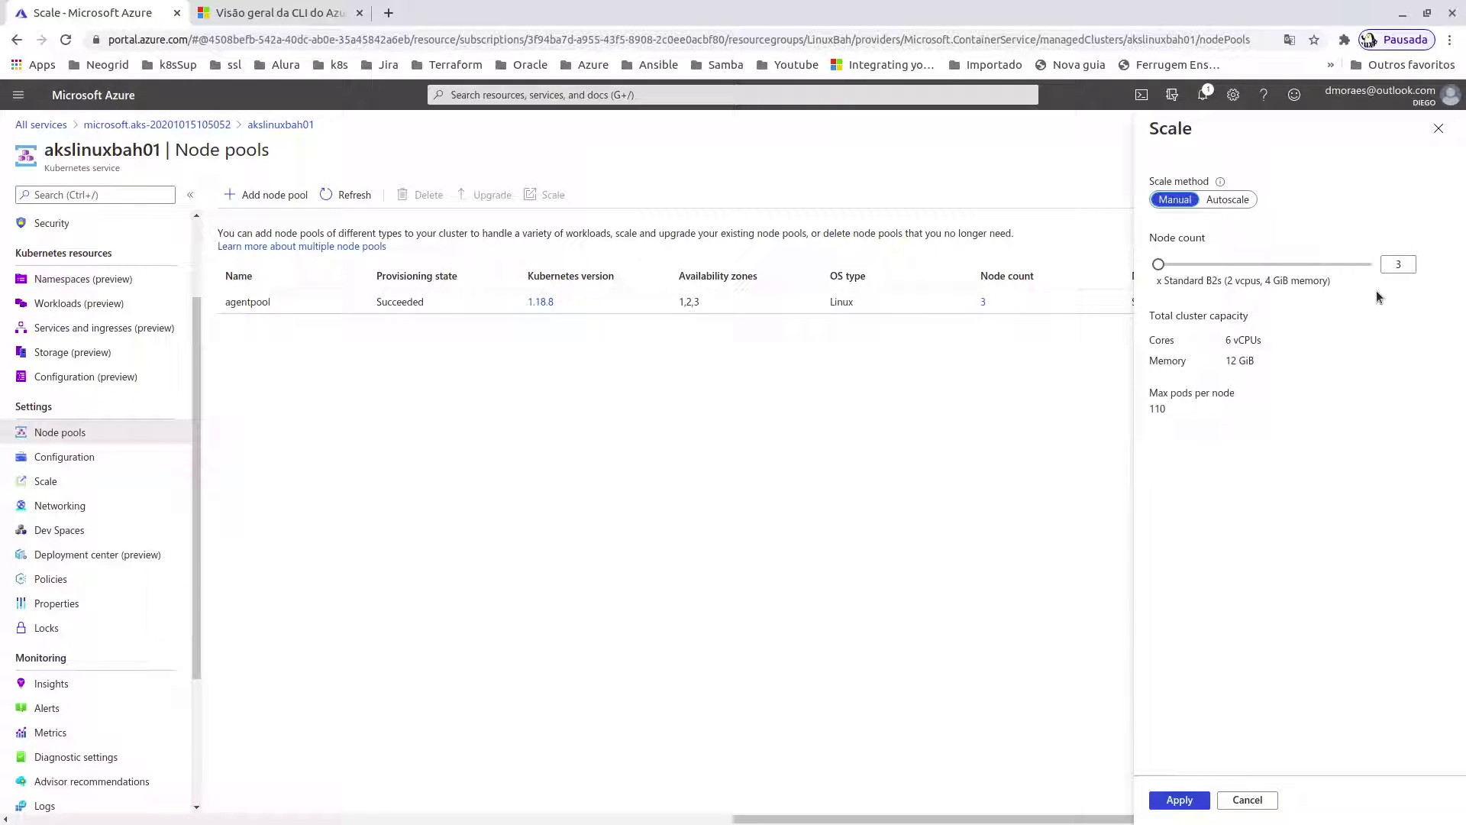
left_click(1255, 803)
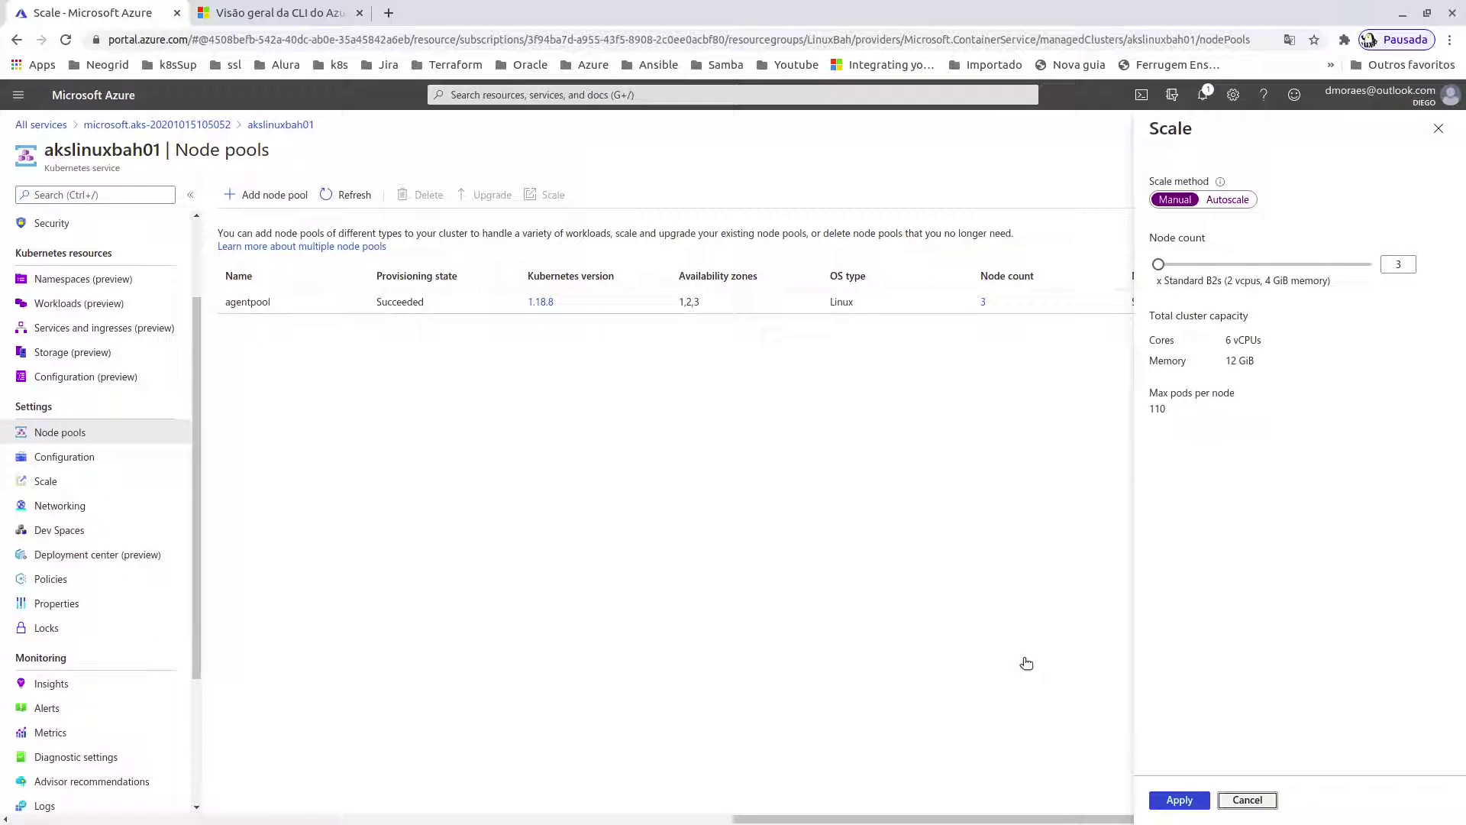
left_click(1026, 663)
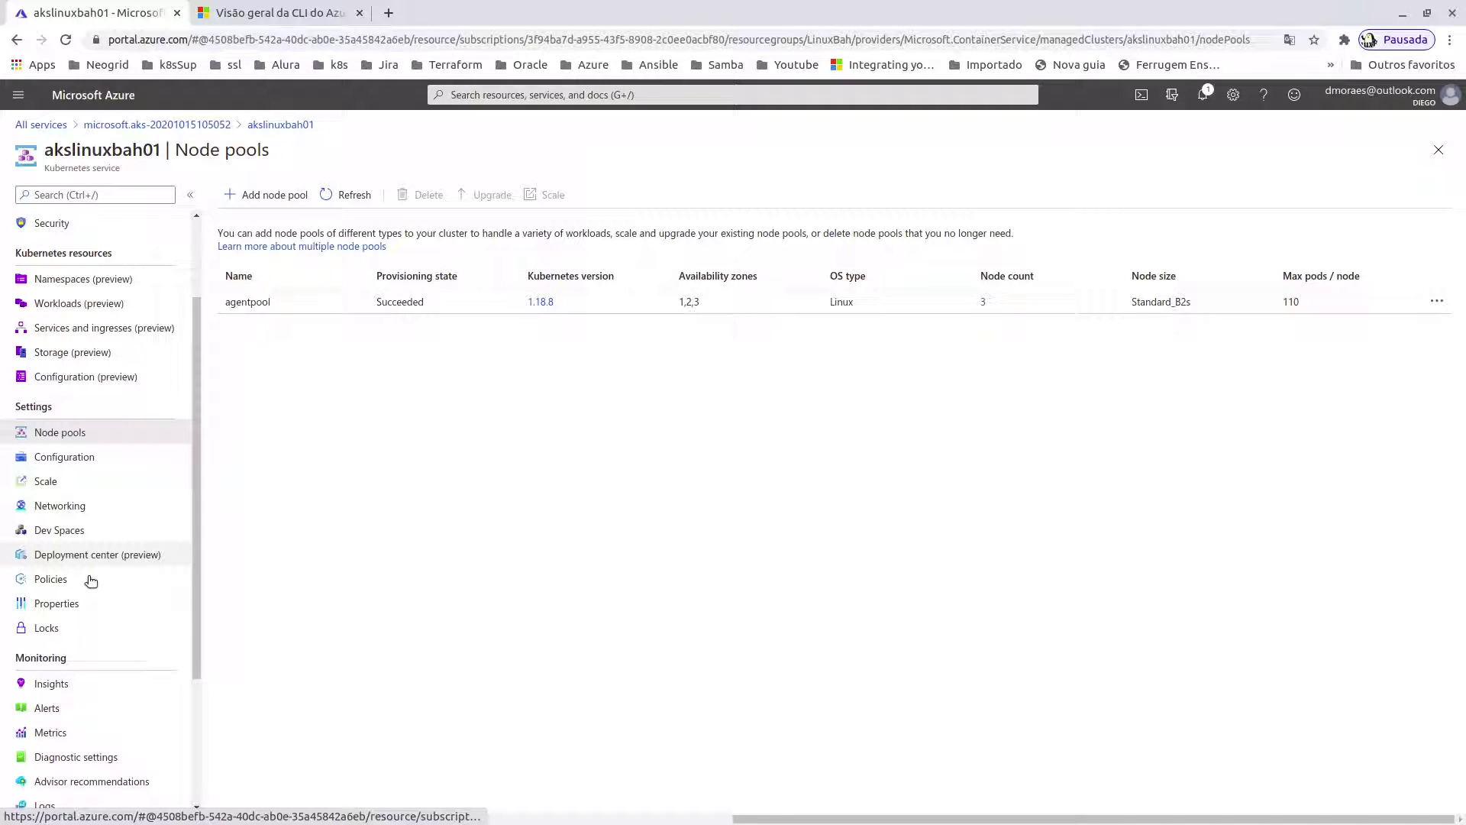
scroll(91, 582, "down", 3)
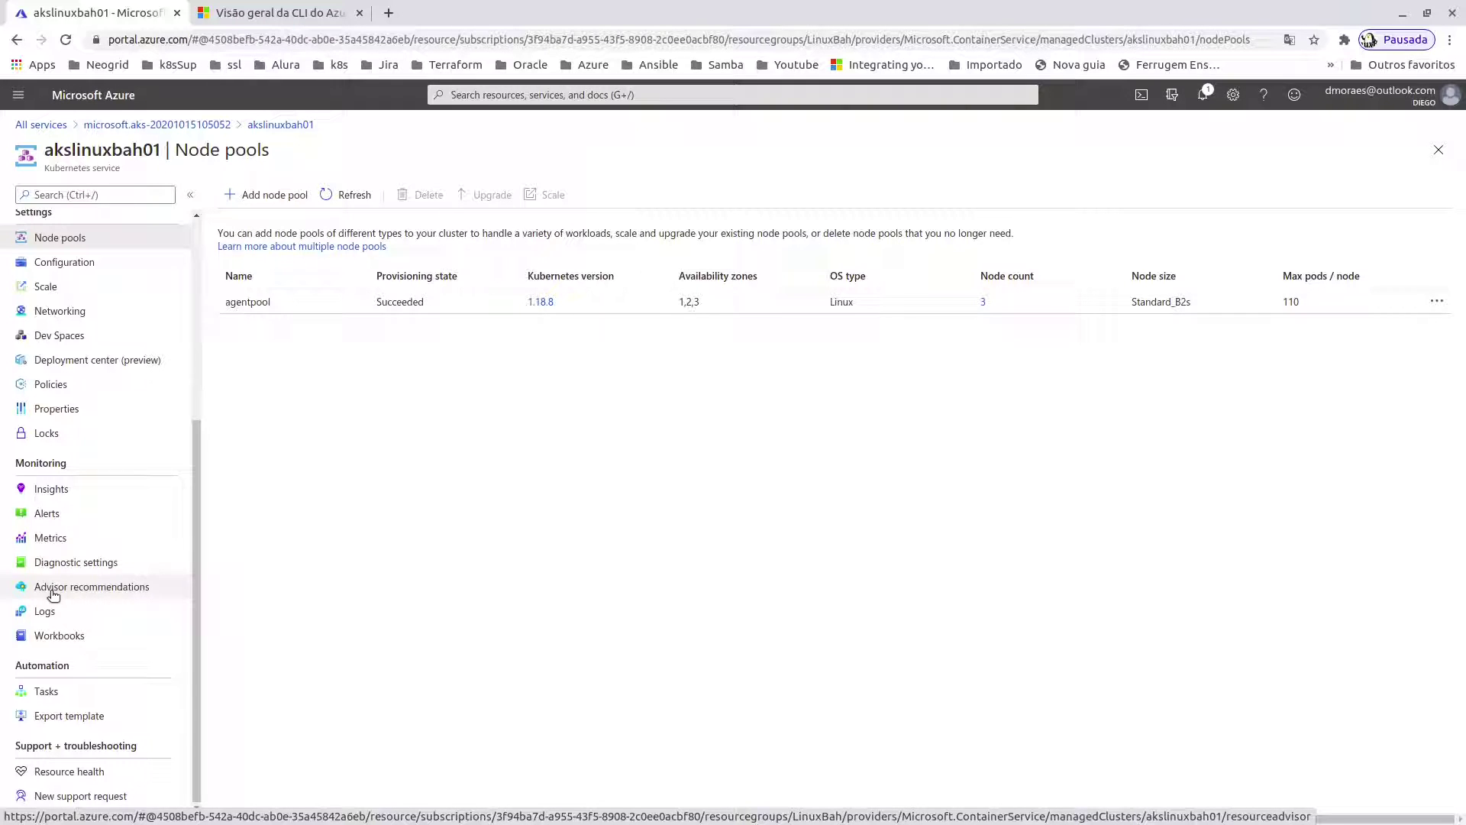
left_click(46, 611)
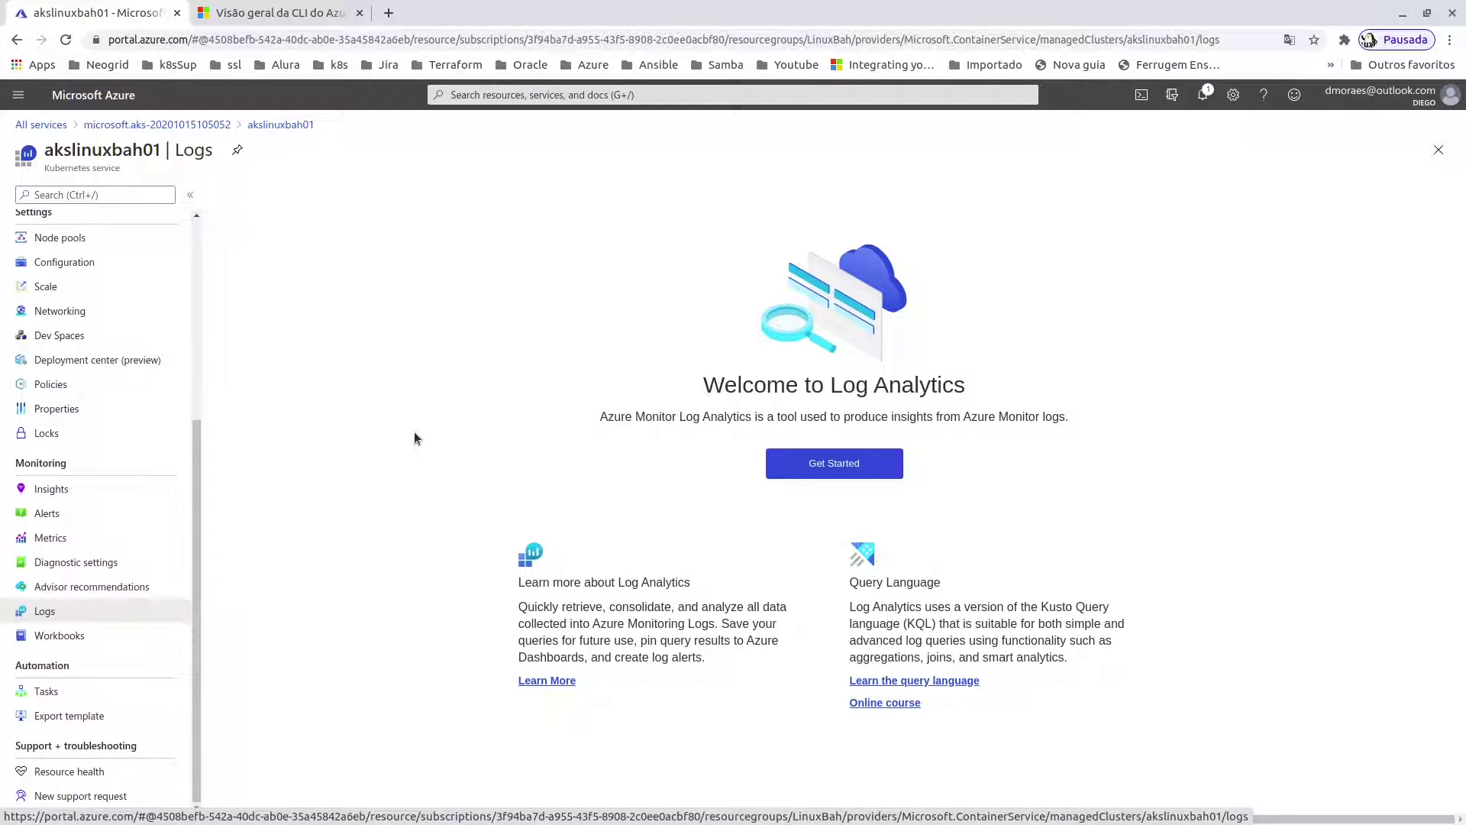
- Run the Kubernetes events sample log query (27 records), then return to the cluster Overview
left_click(840, 471)
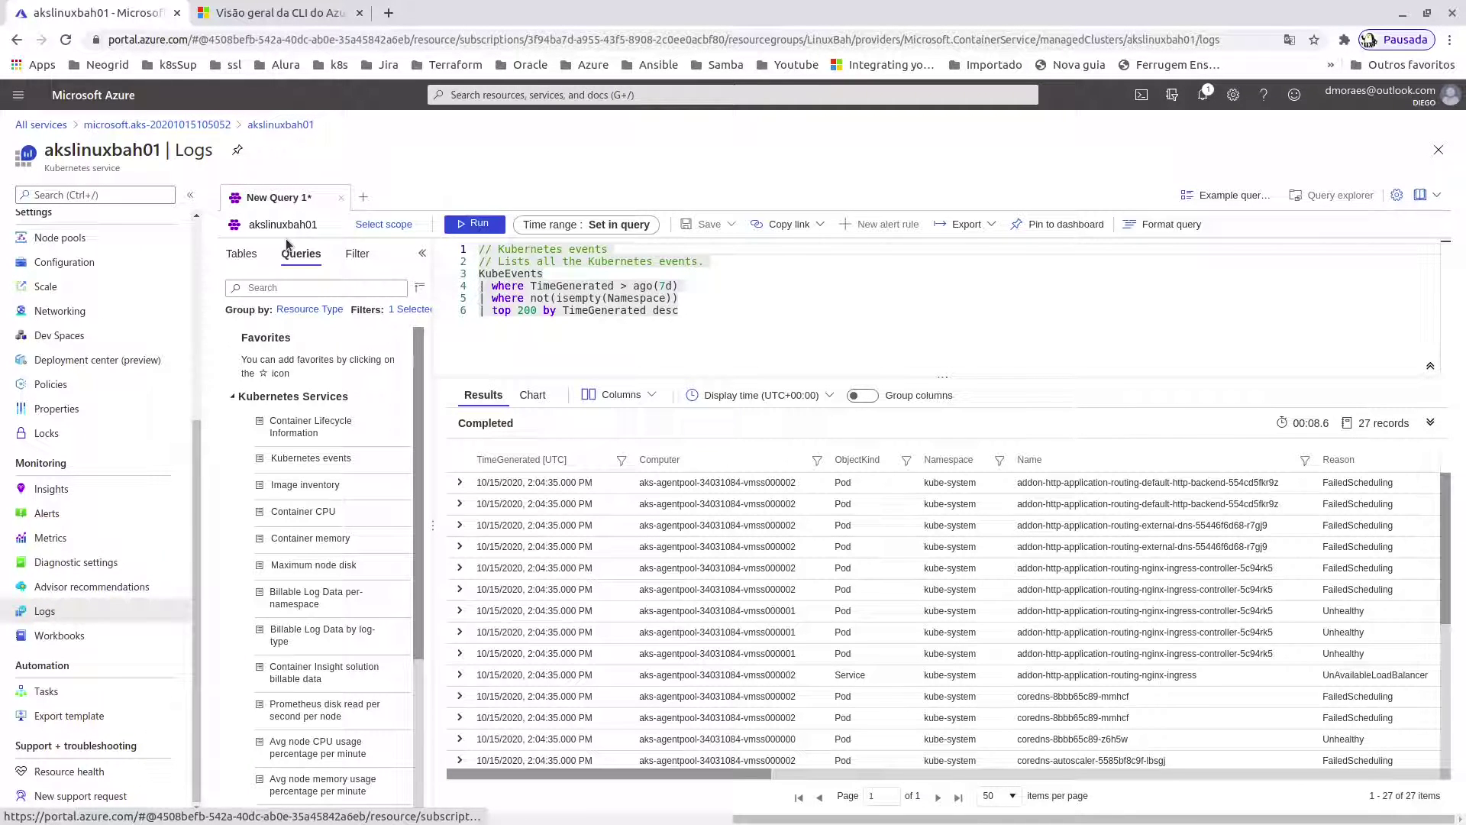
scroll(206, 238, "up", 4)
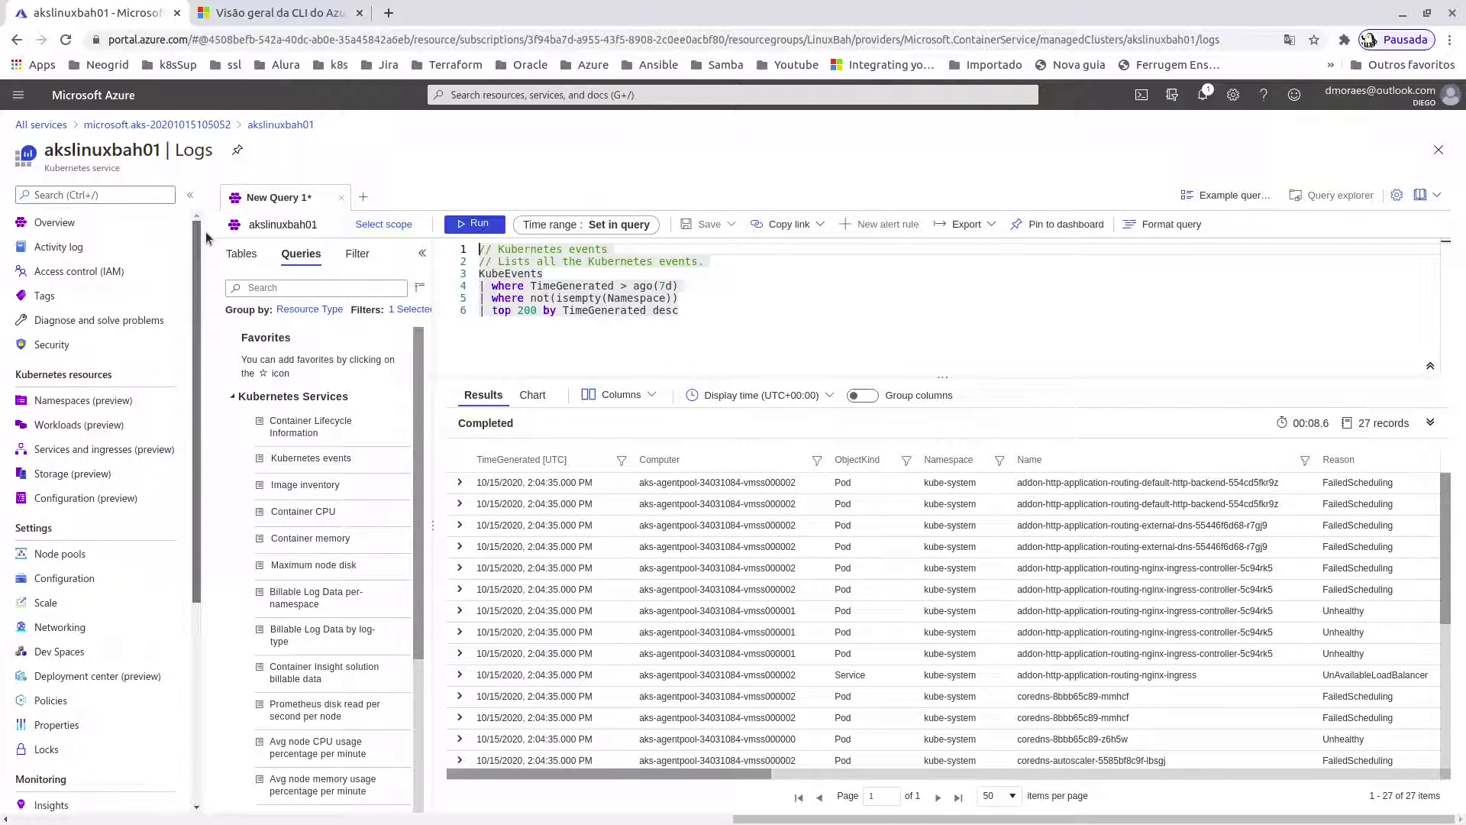
left_click(75, 226)
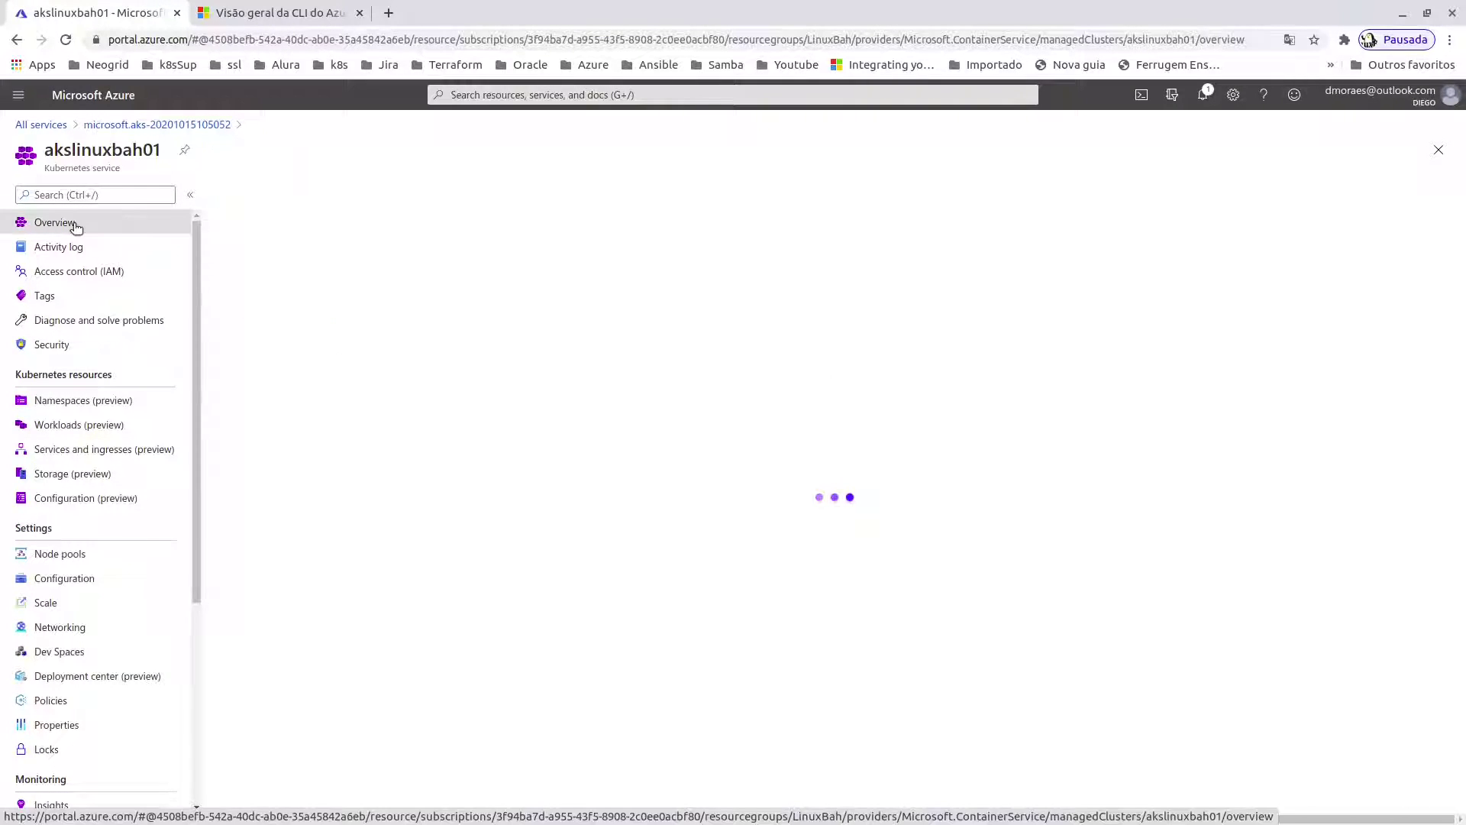